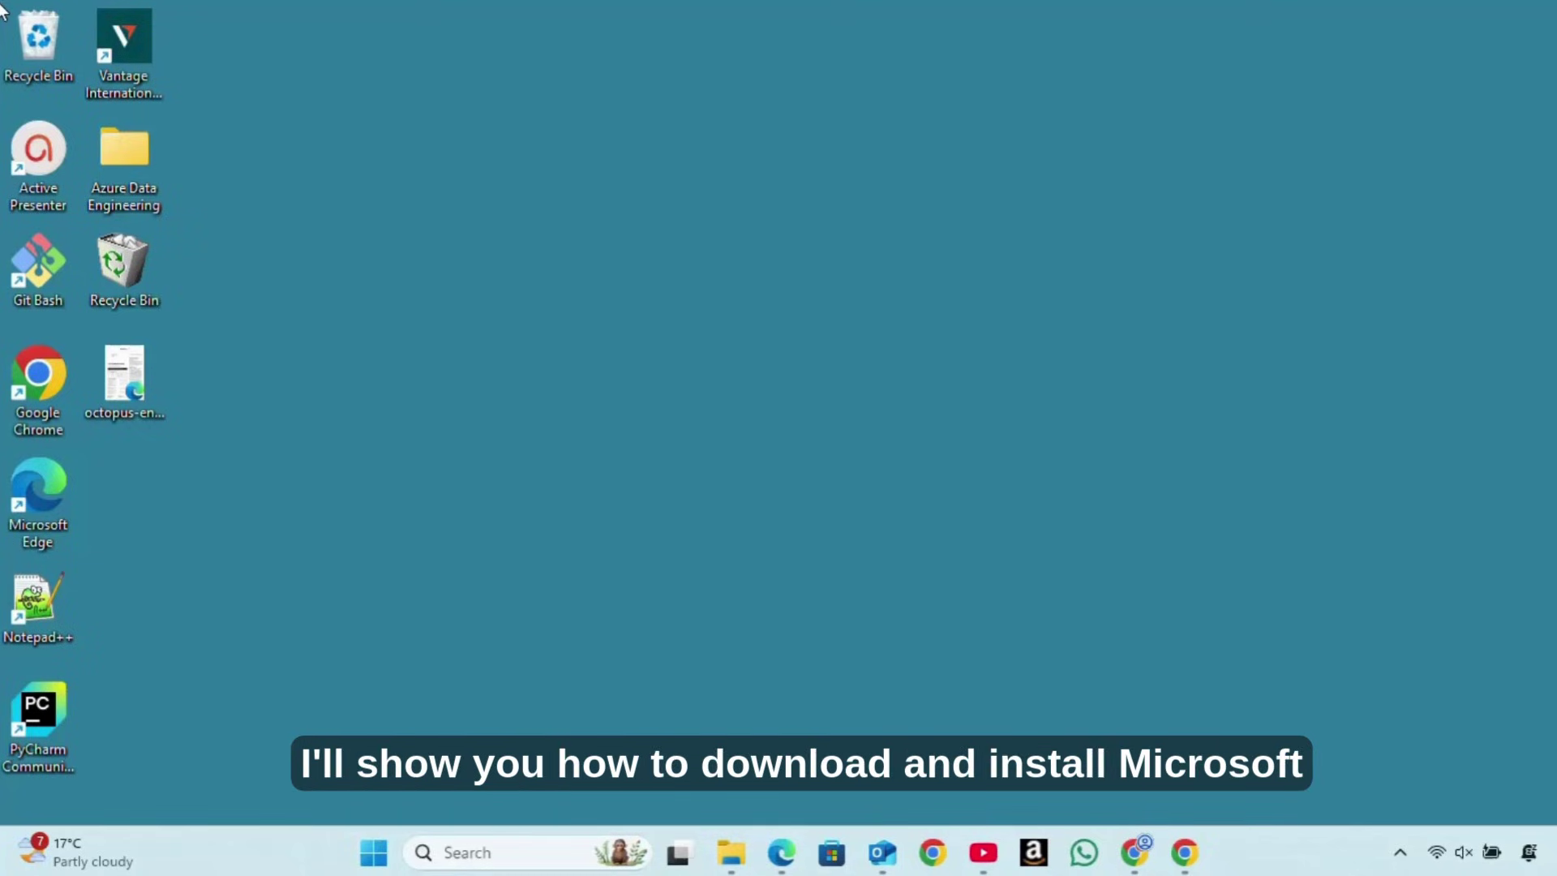
Search Google in Chrome for 'office customization tool'
left_click(1142, 852)
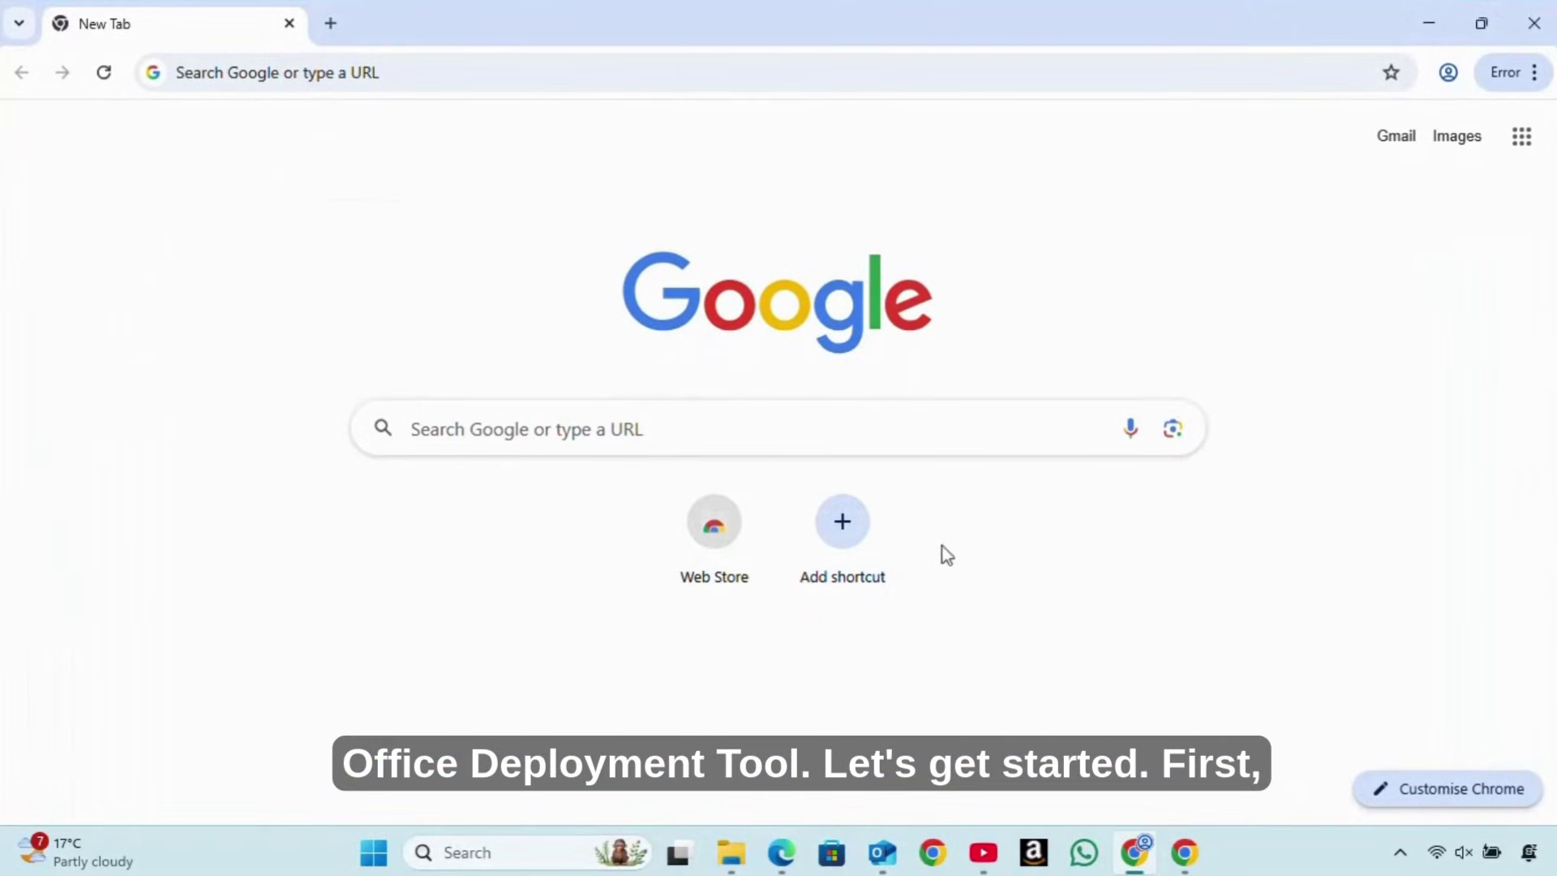
left_click(779, 428)
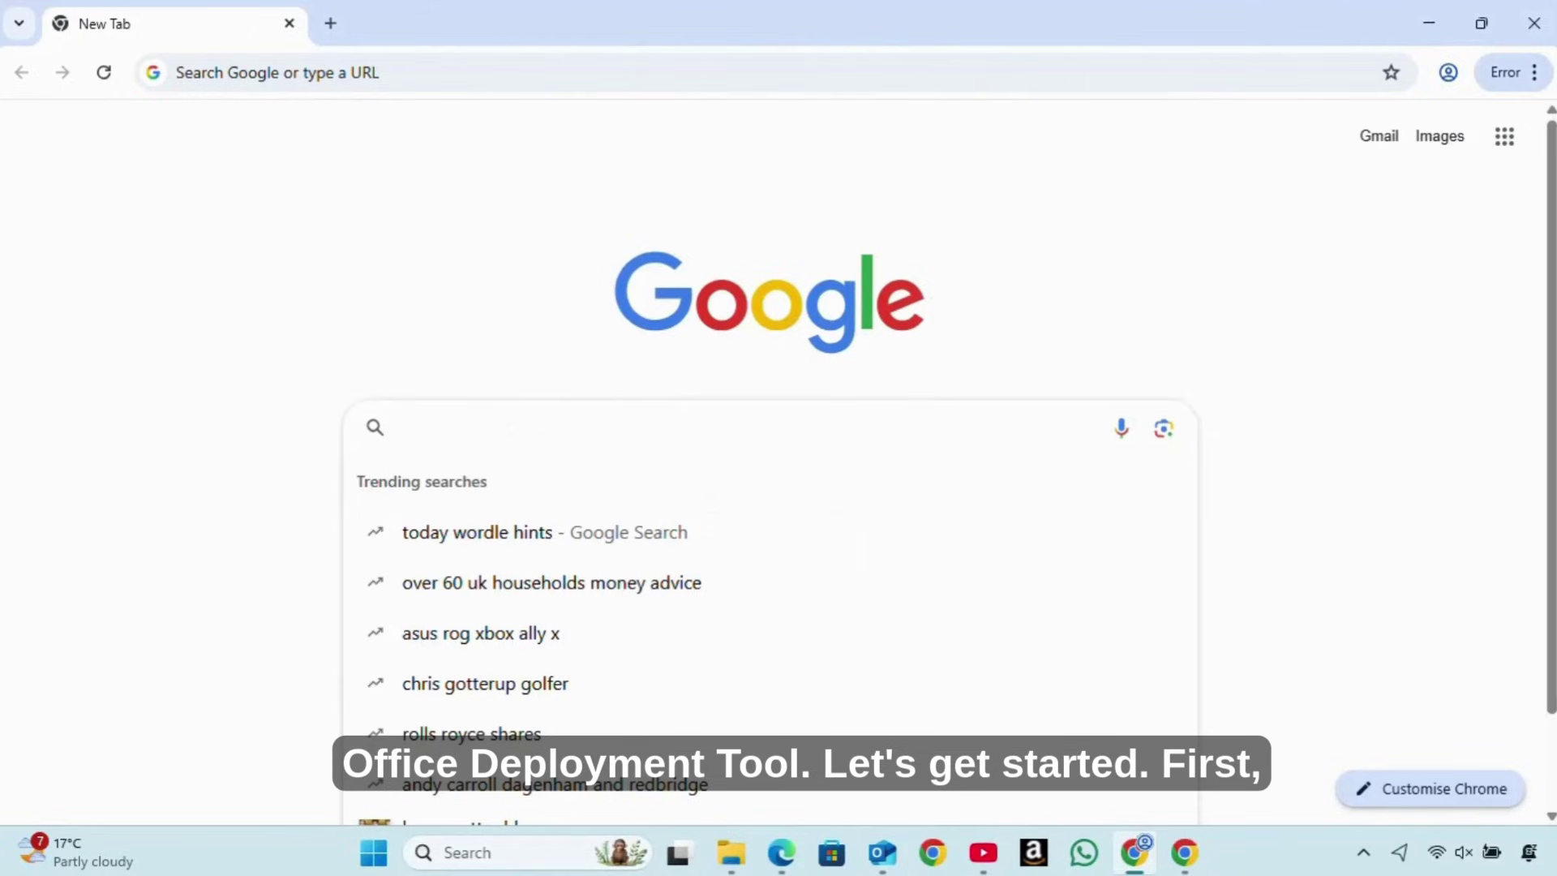
type("office c")
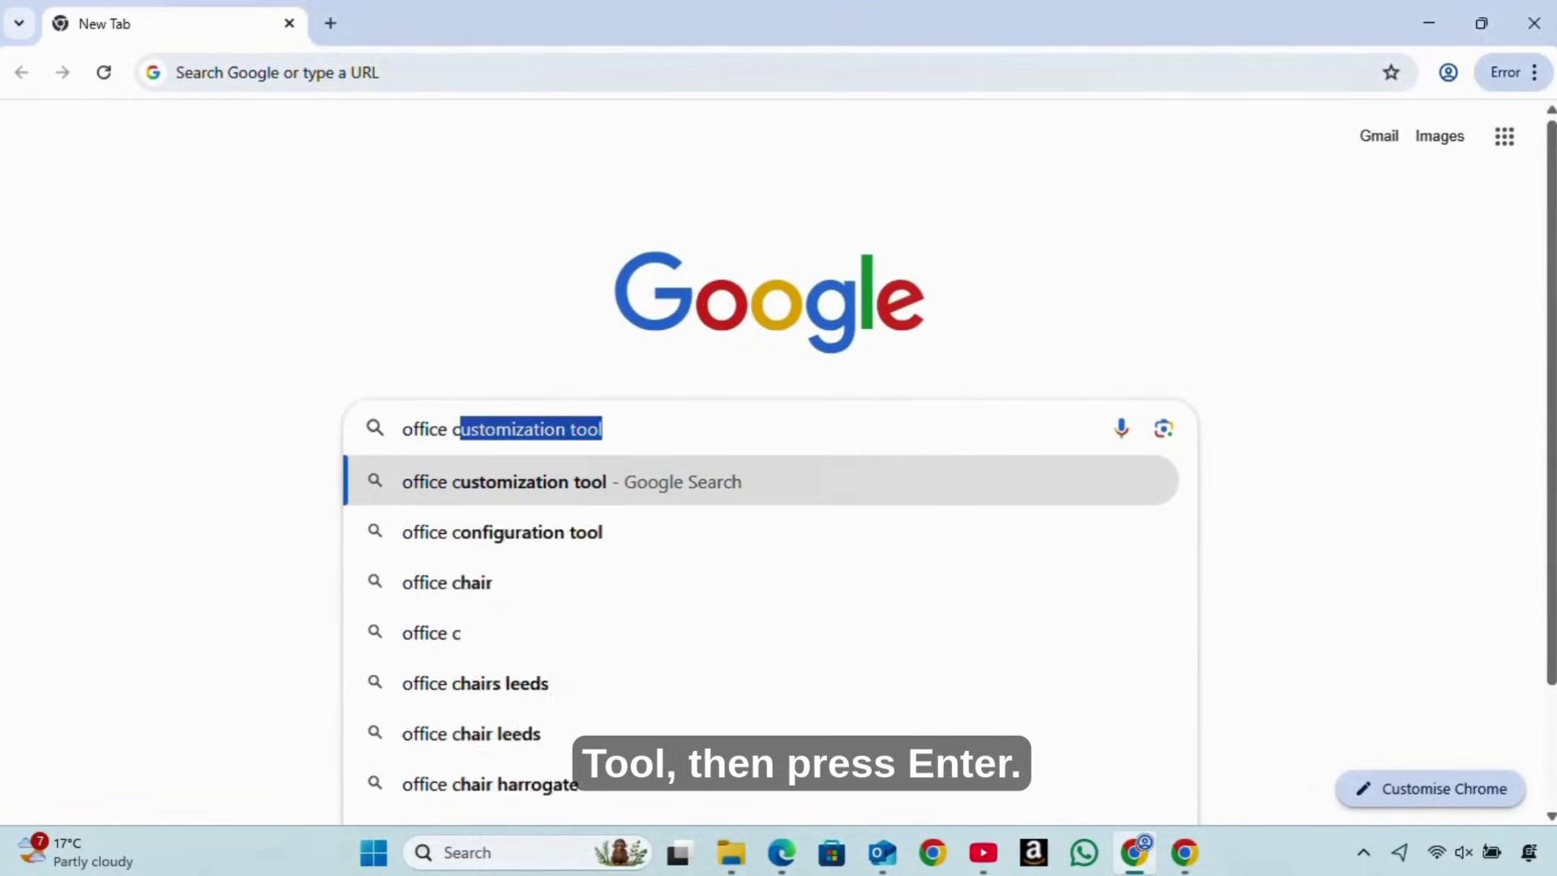
key("Right")
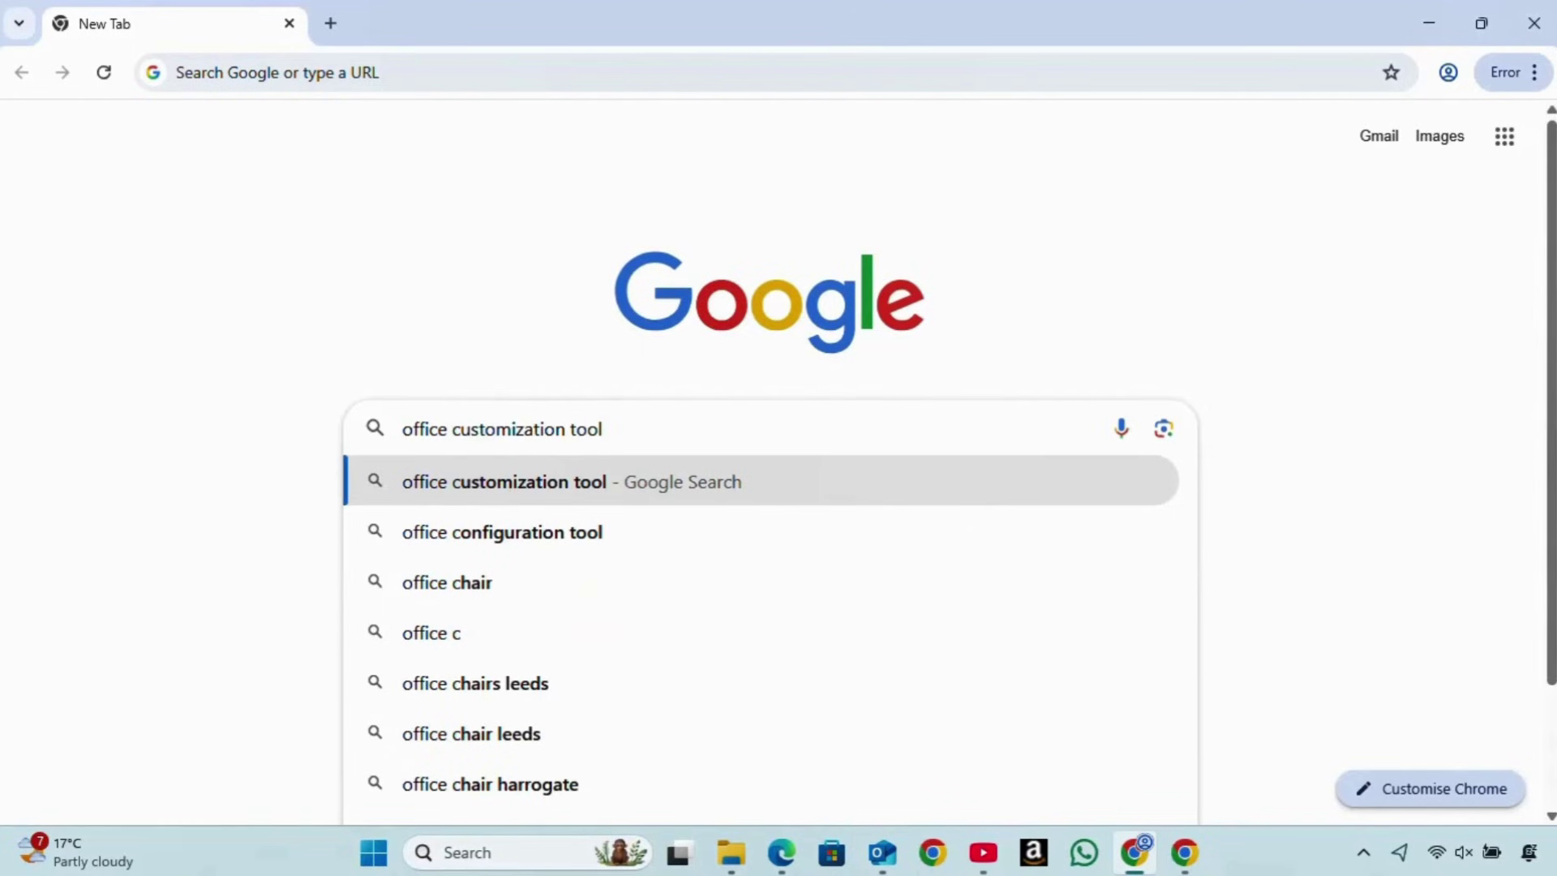
key("Return")
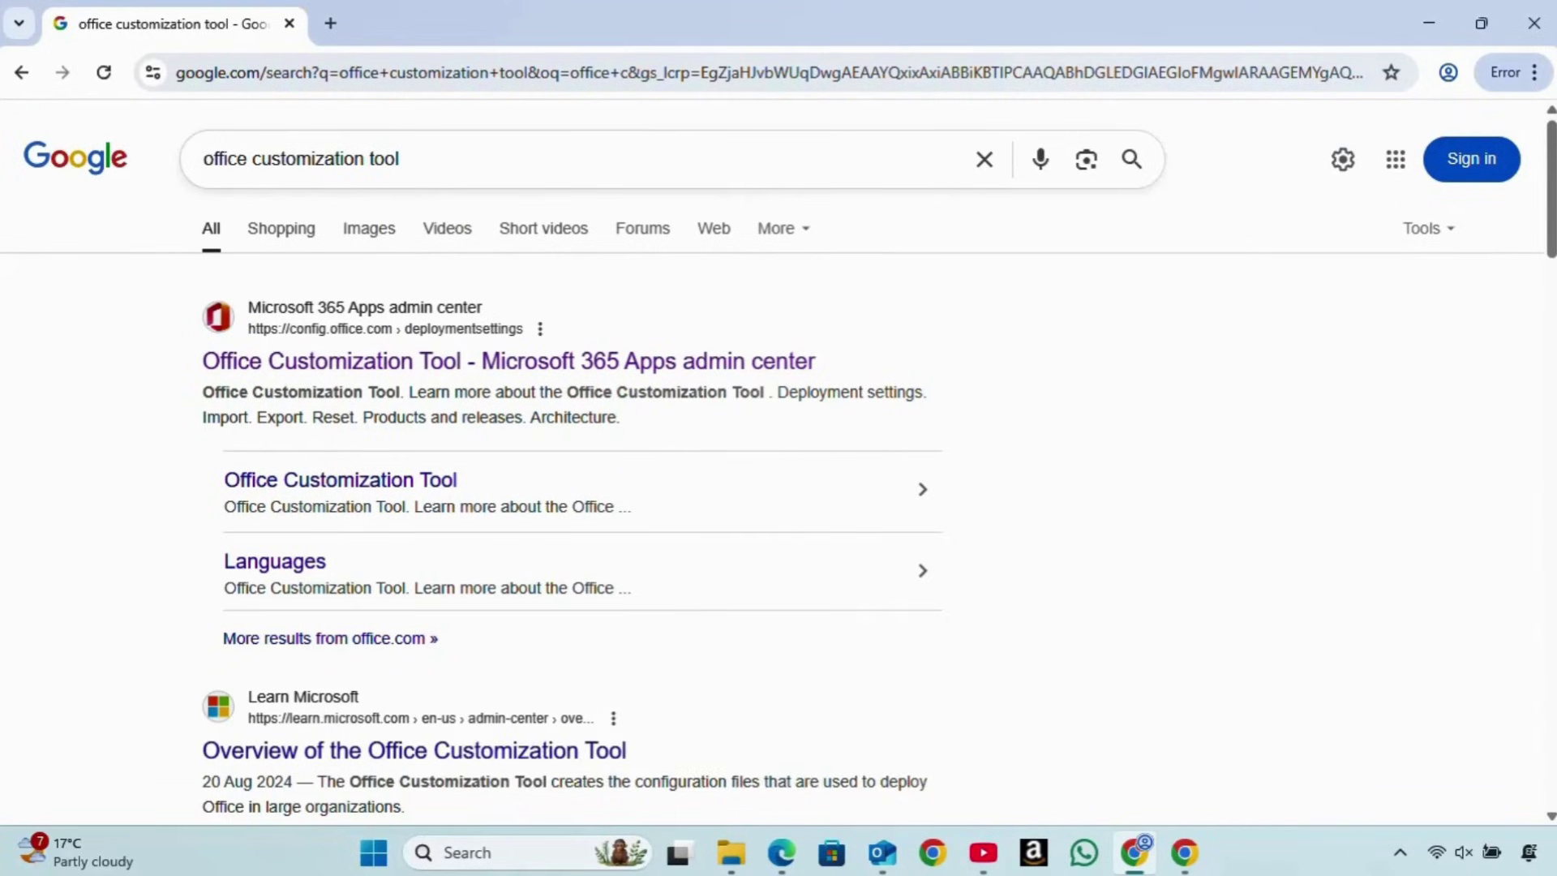
On config.office.com, choose Office LTSC Professional Plus 2024 - Volume License
left_click(339, 362)
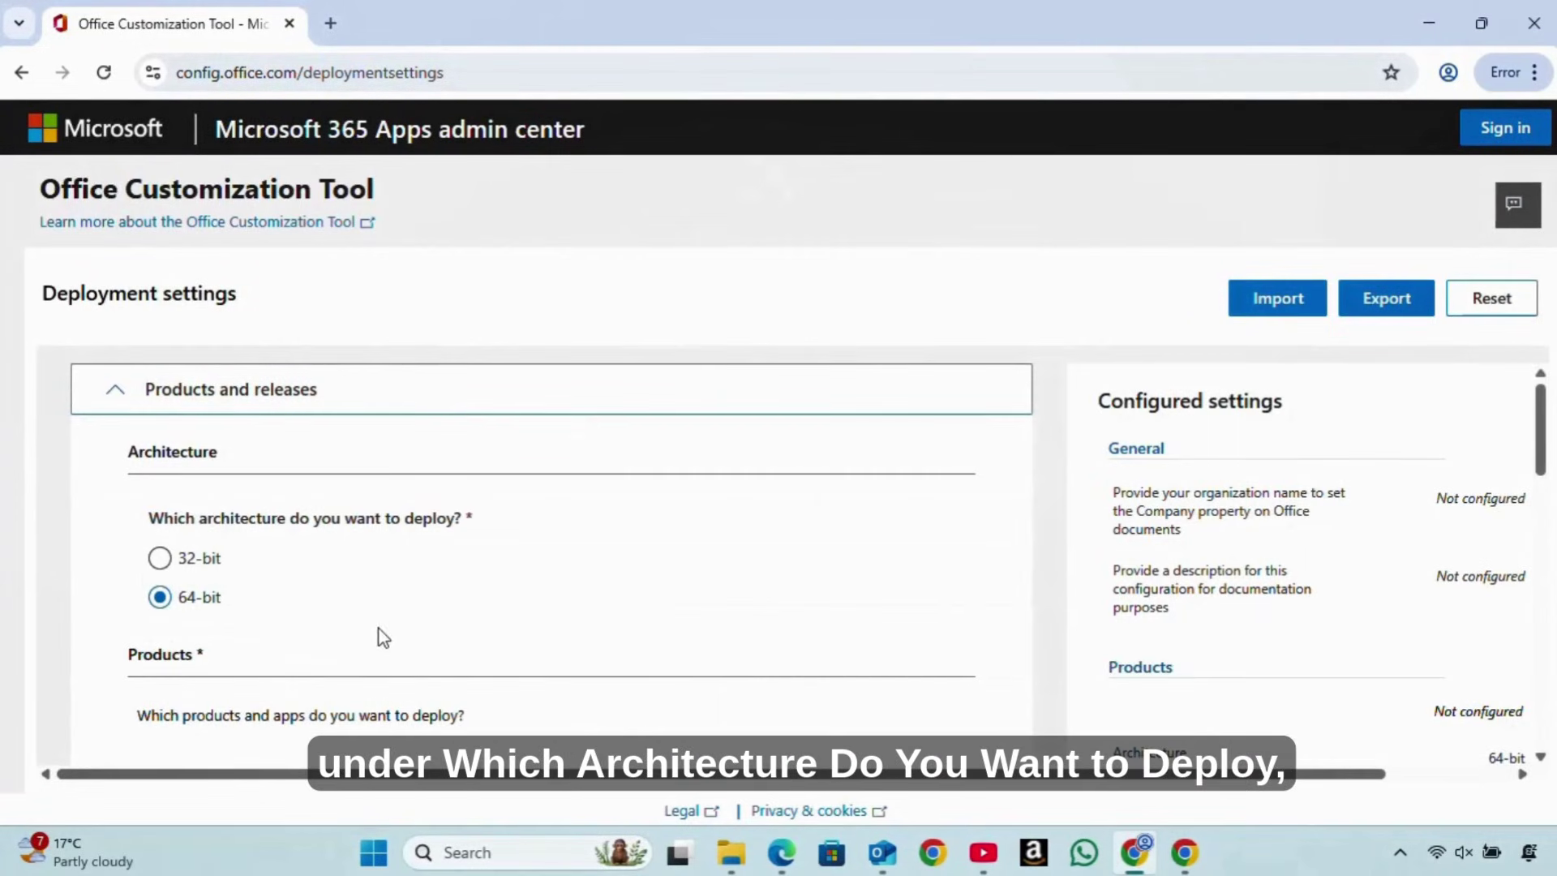
scroll(373, 629, "down", 2)
left_click(166, 446)
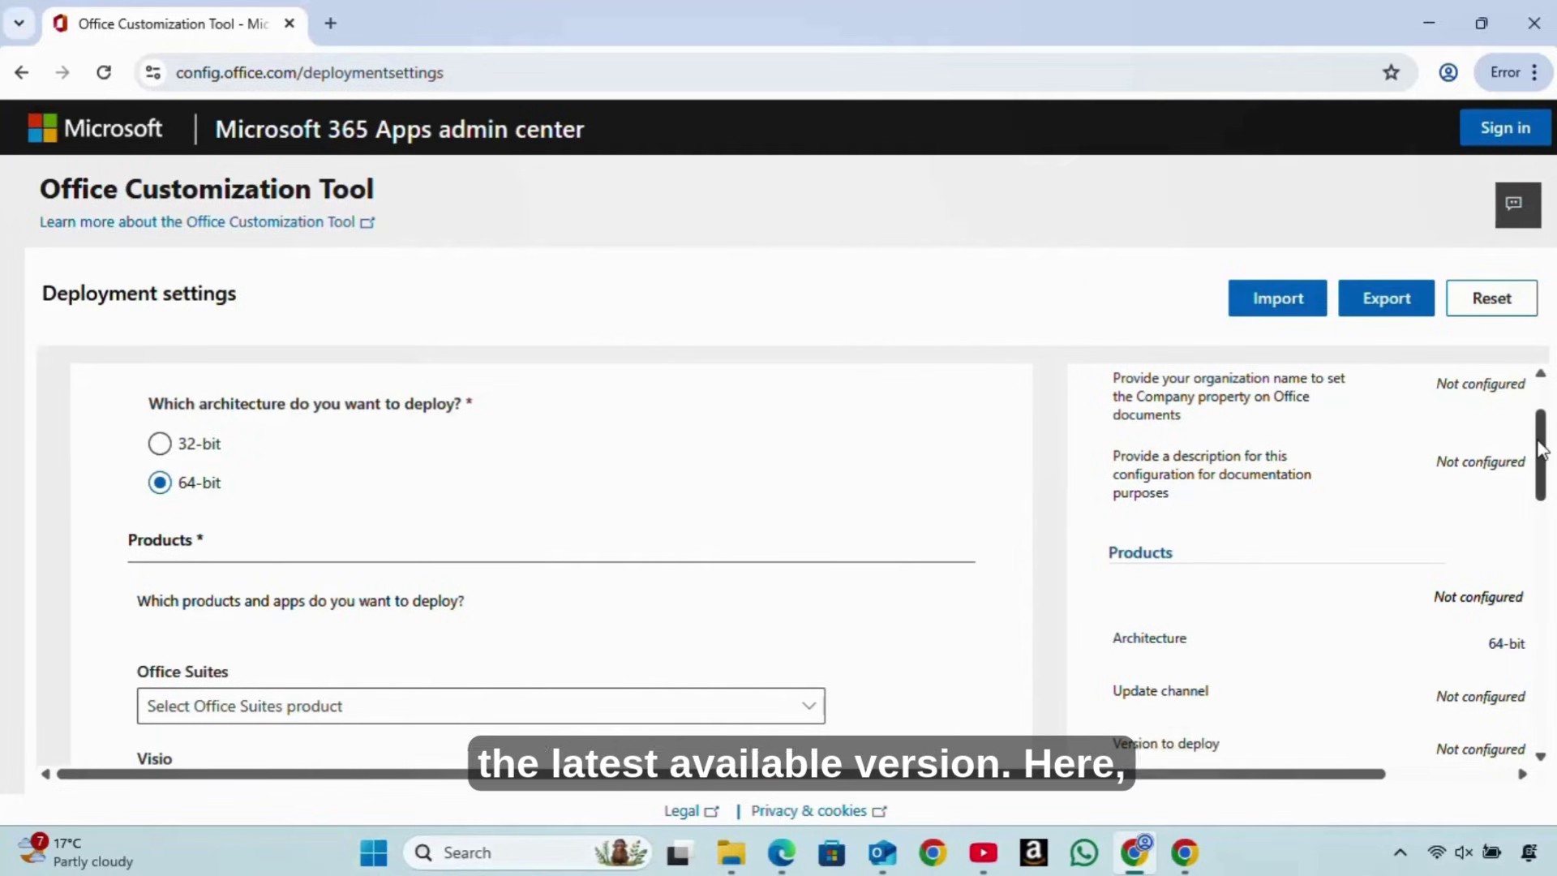
left_click_drag(1543, 450, 1542, 493)
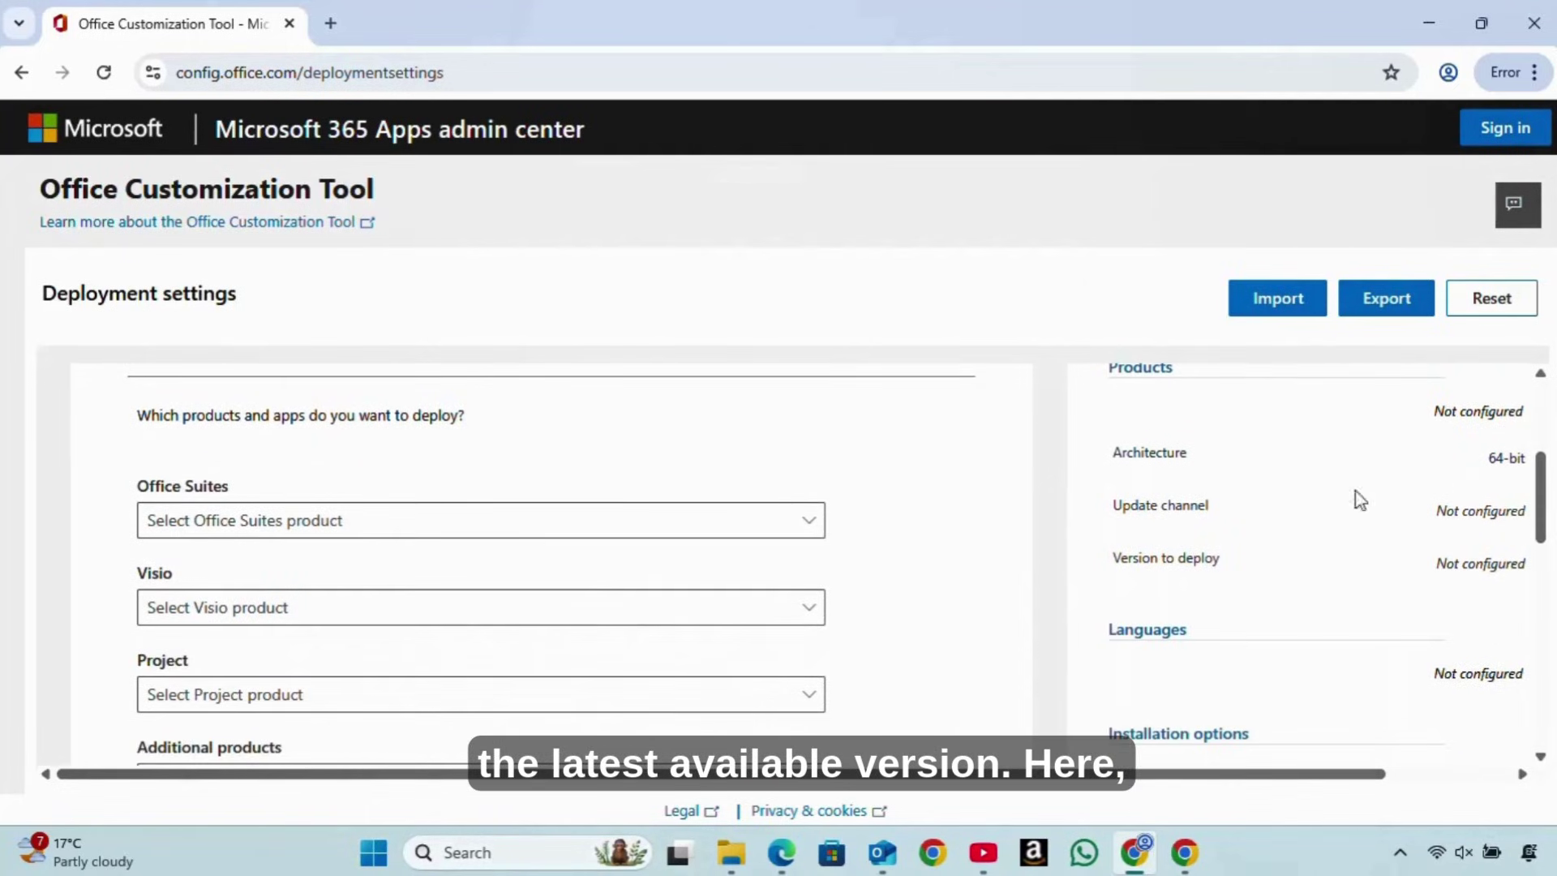
left_click(706, 546)
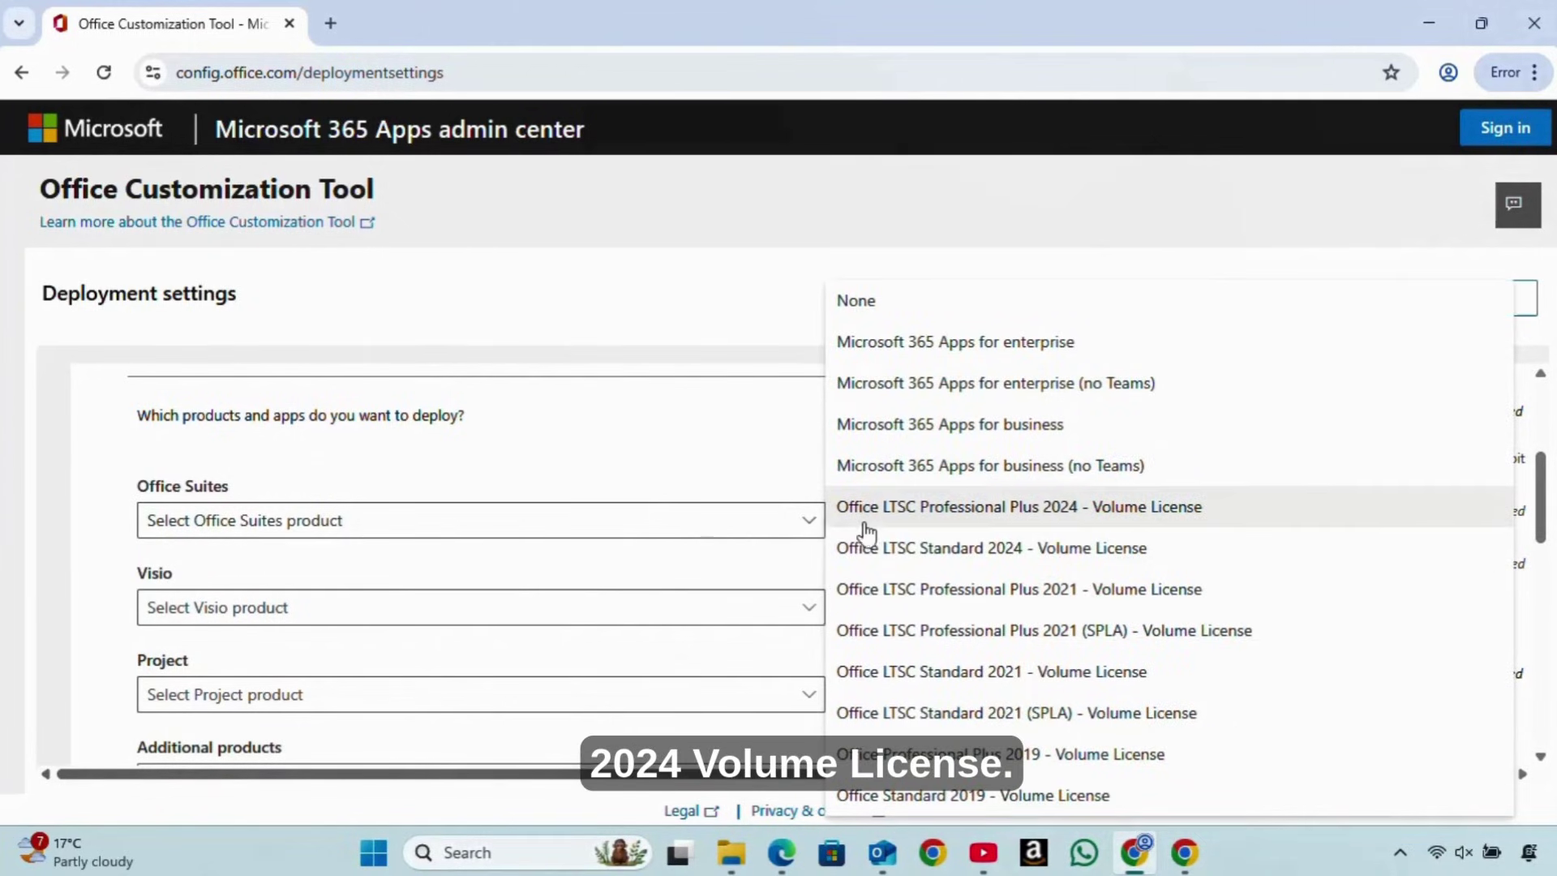
left_click(978, 509)
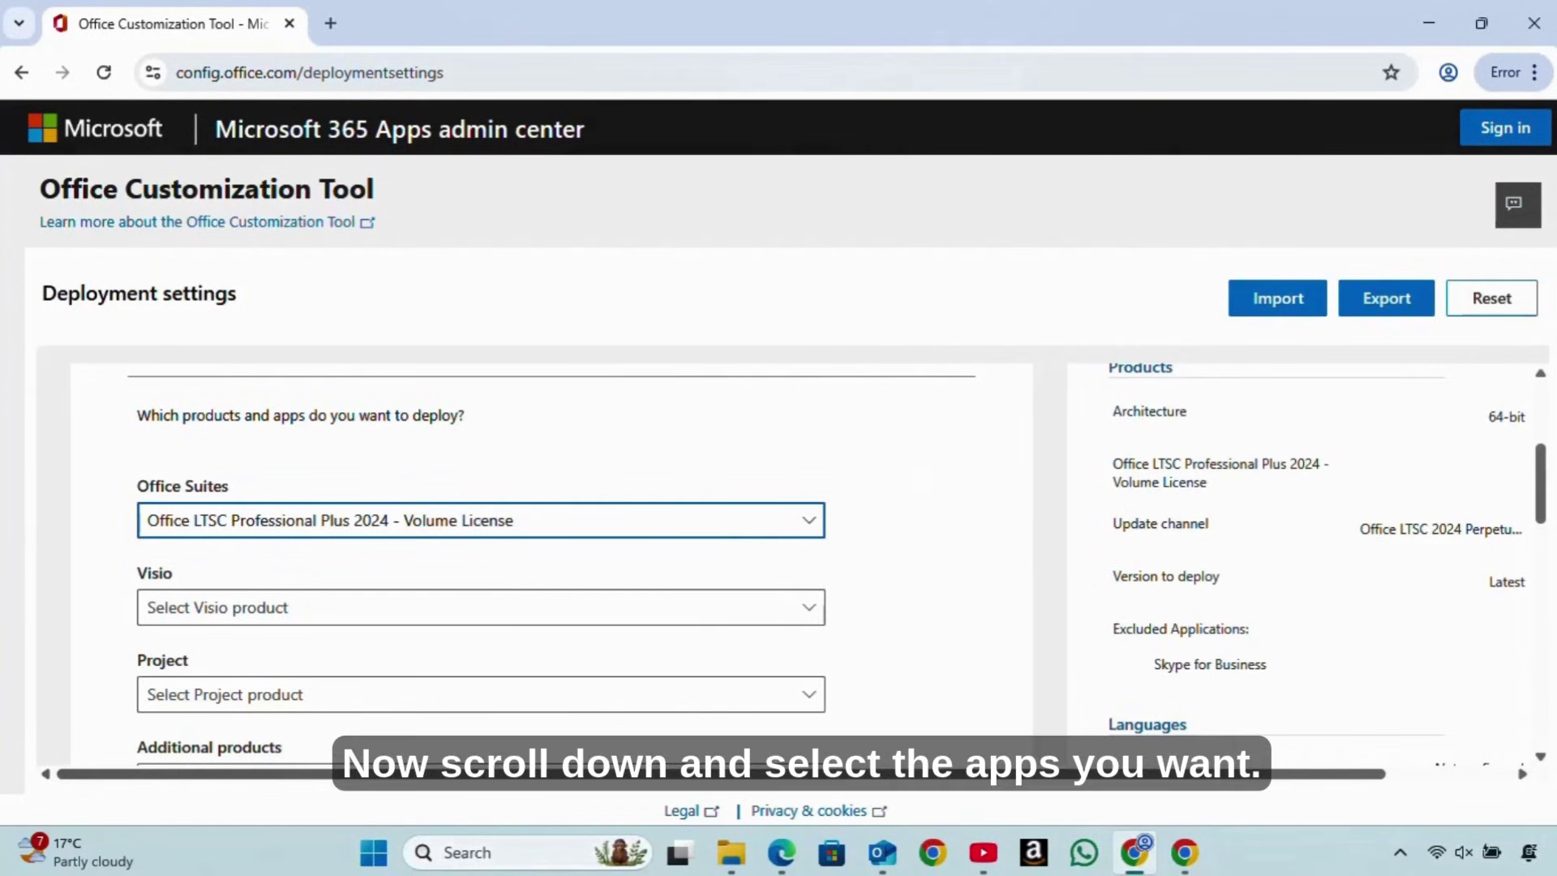
left_click_drag(1541, 474, 1542, 496)
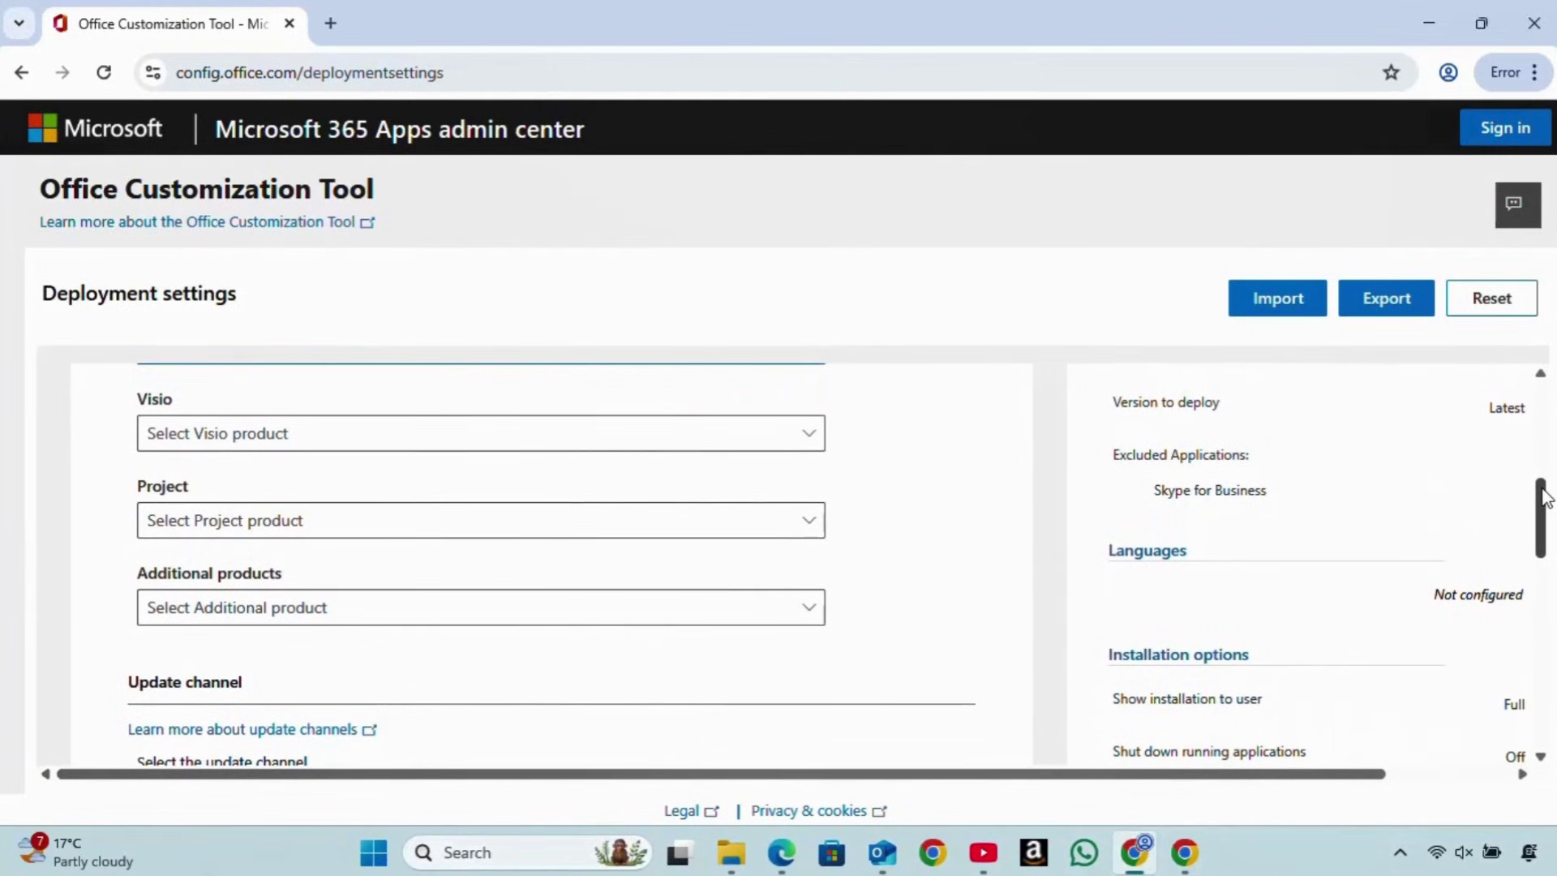
left_click_drag(1546, 496, 1553, 610)
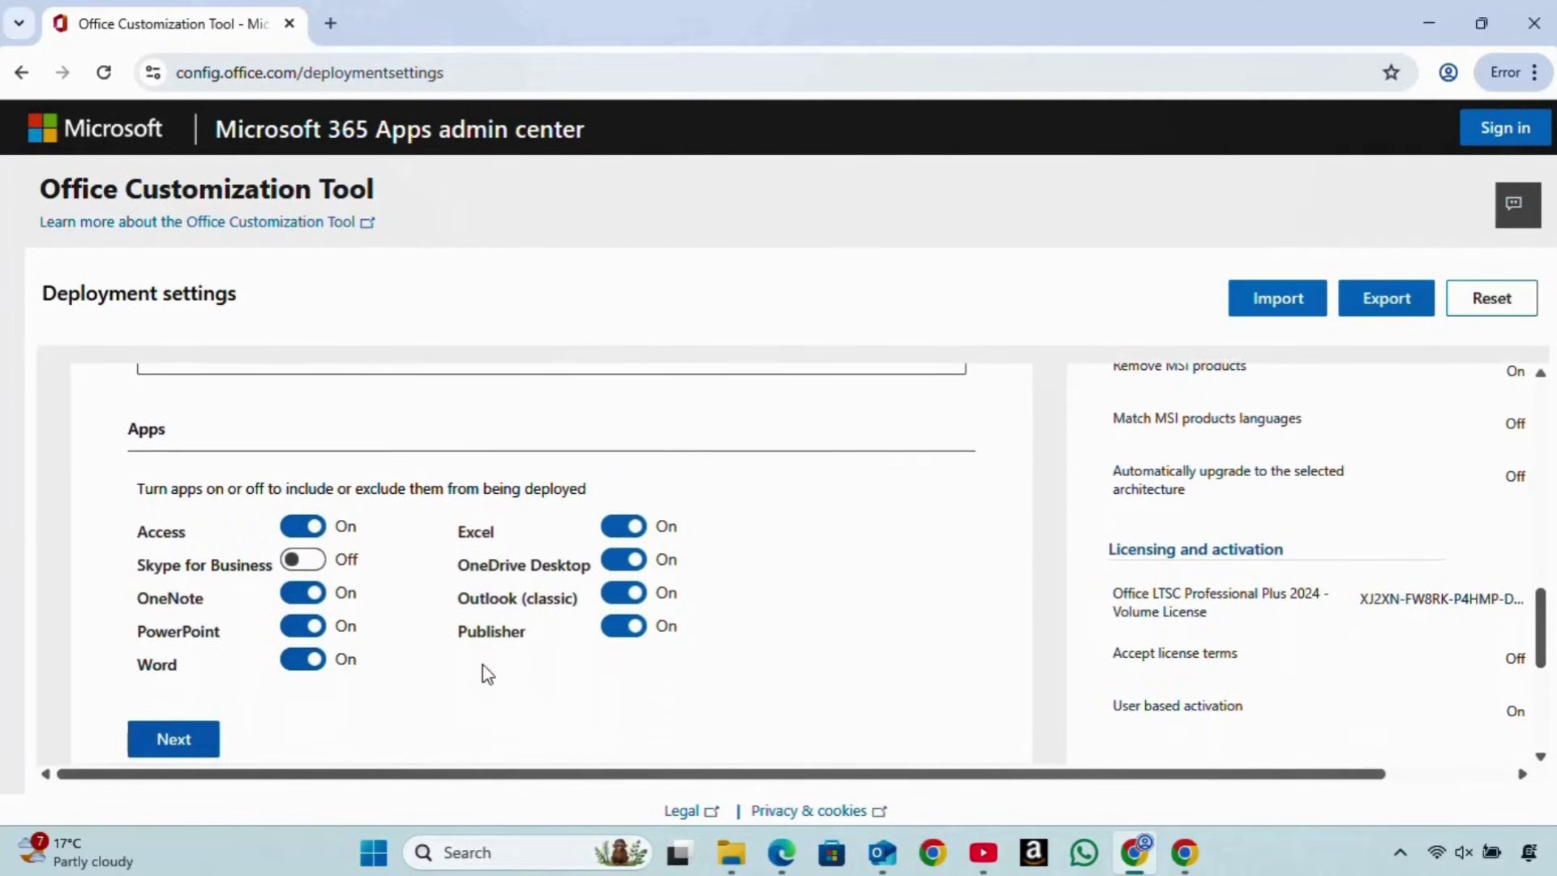
Exclude OneNote, Access, OneDrive Desktop, Outlook (classic) and Publisher from the deployment
left_click(296, 596)
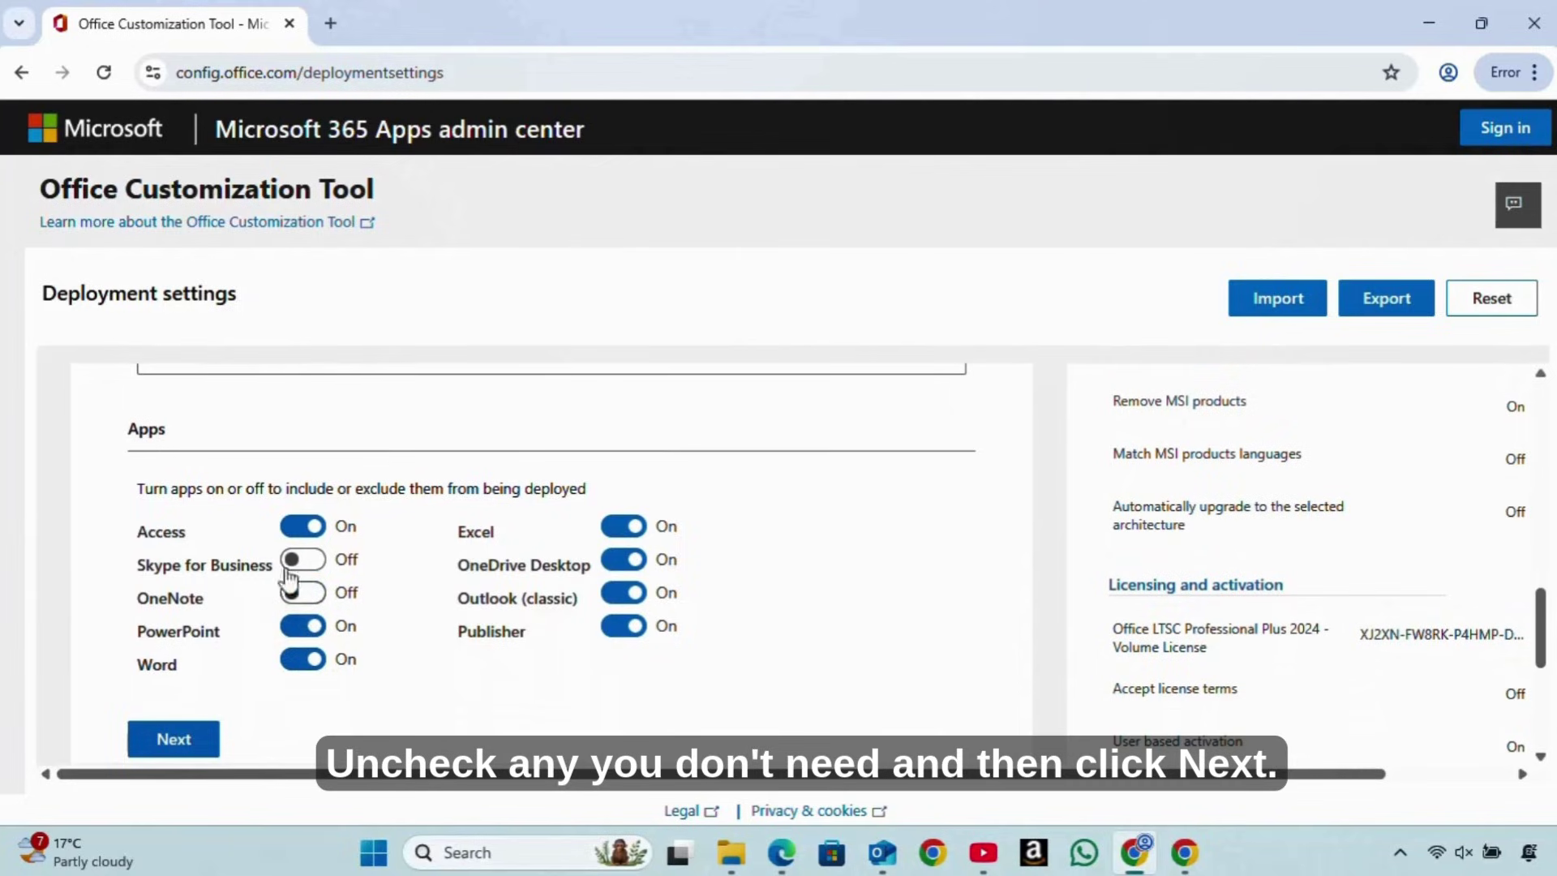
left_click(299, 527)
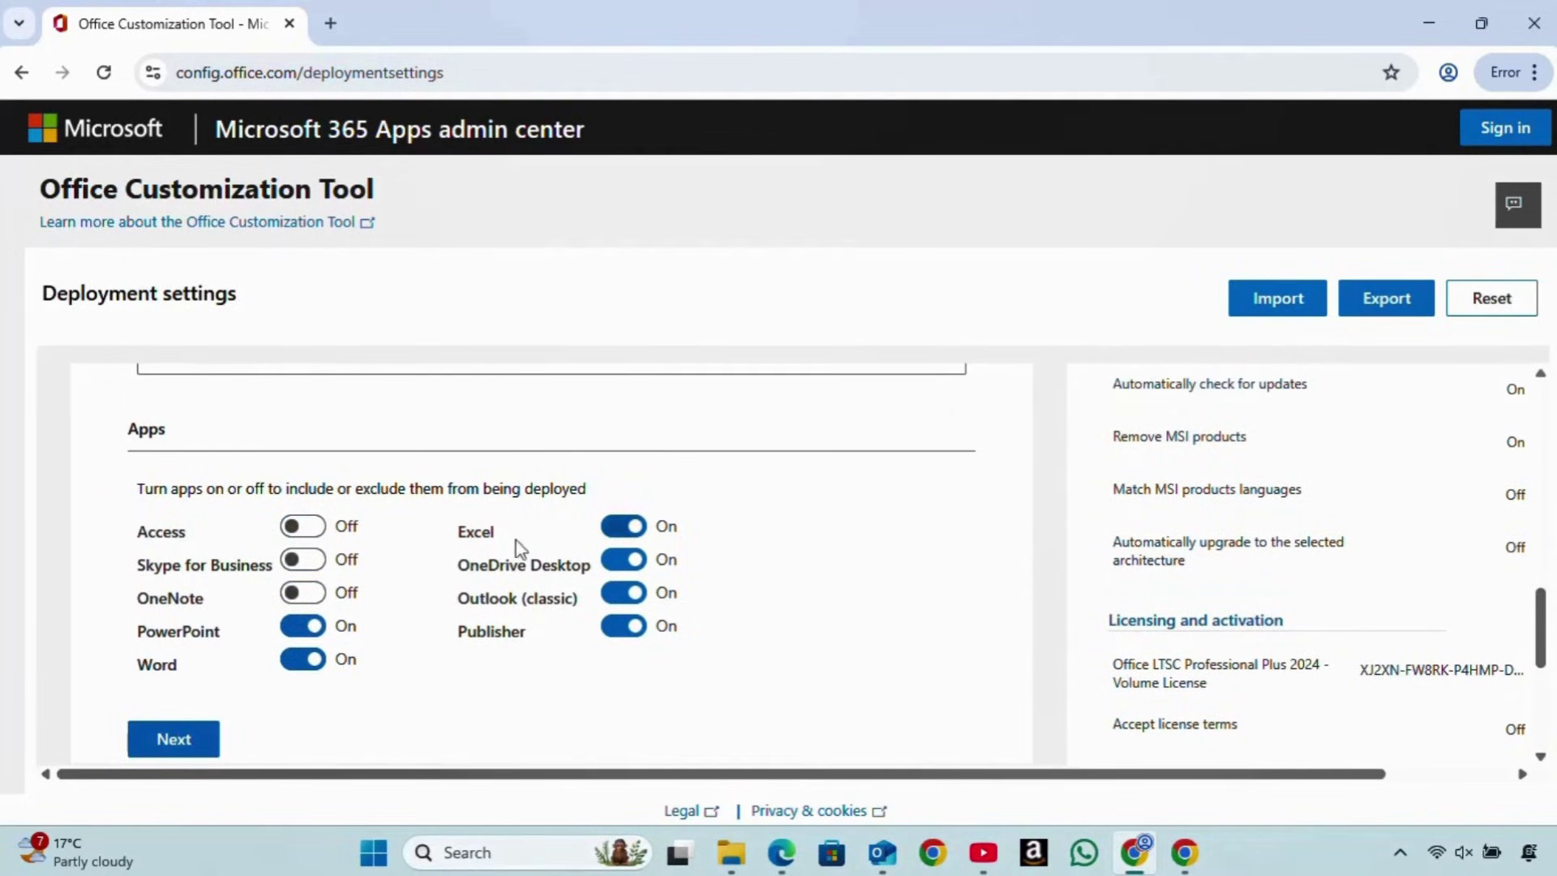
left_click(612, 562)
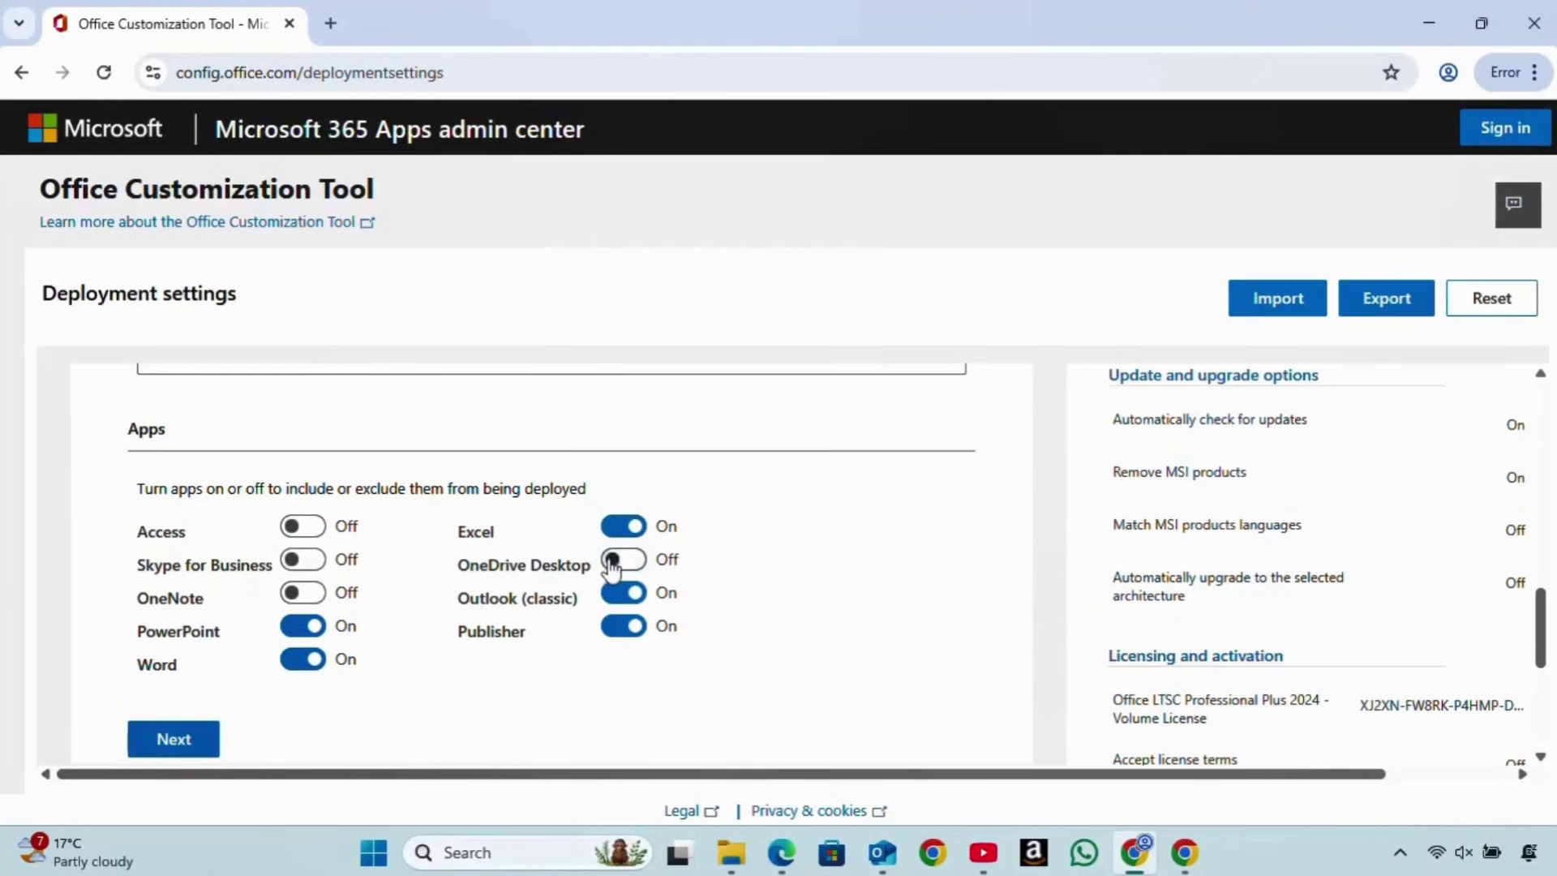
left_click(617, 594)
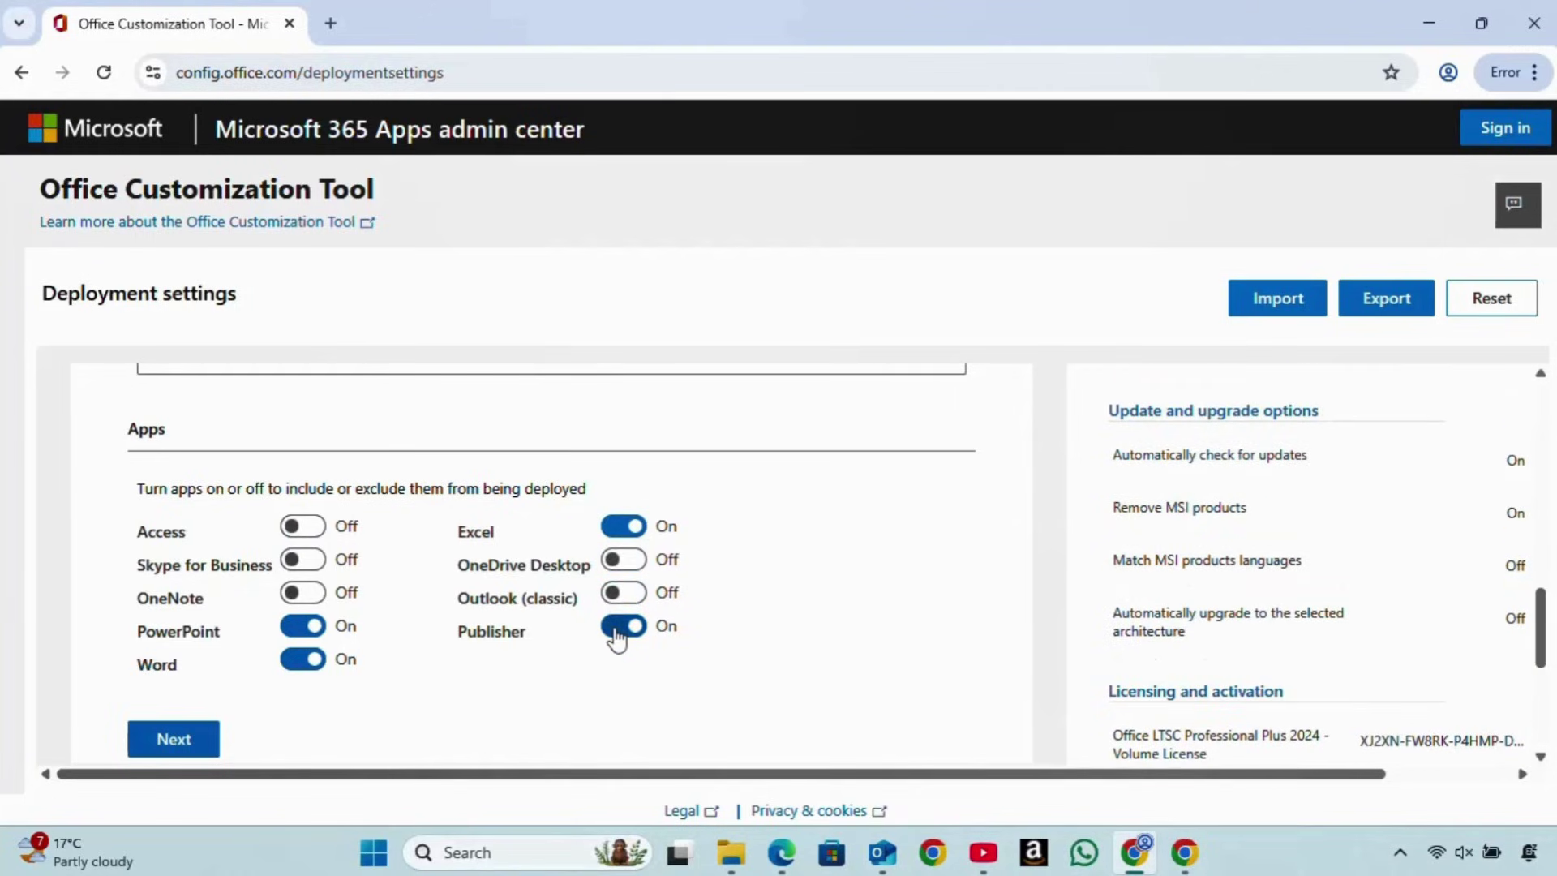
left_click(616, 630)
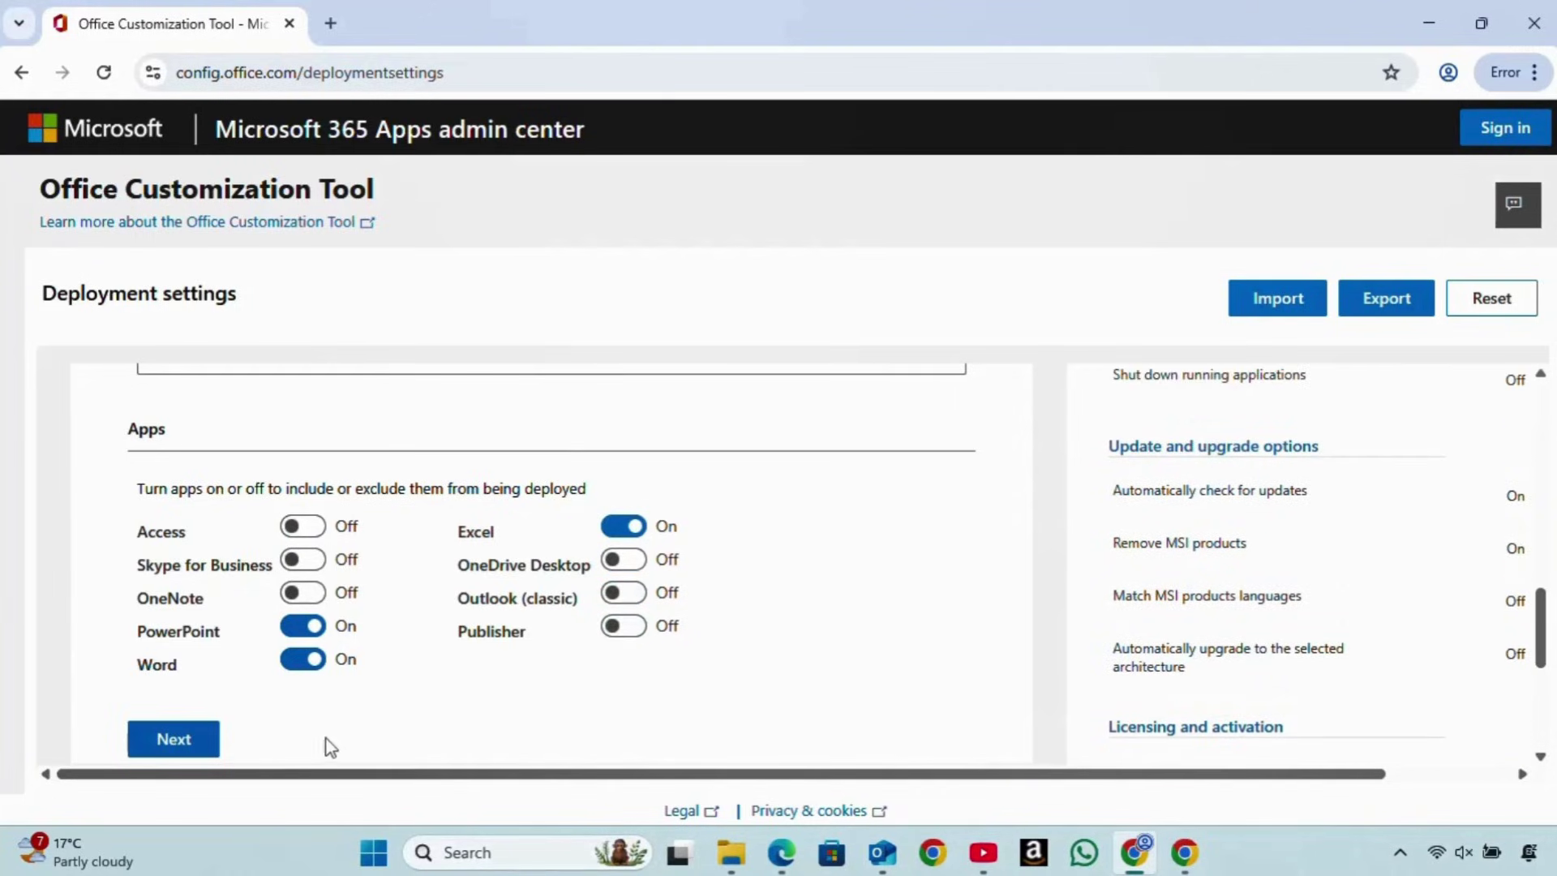
In Language settings, pick English (United States) as the primary language
left_click(177, 739)
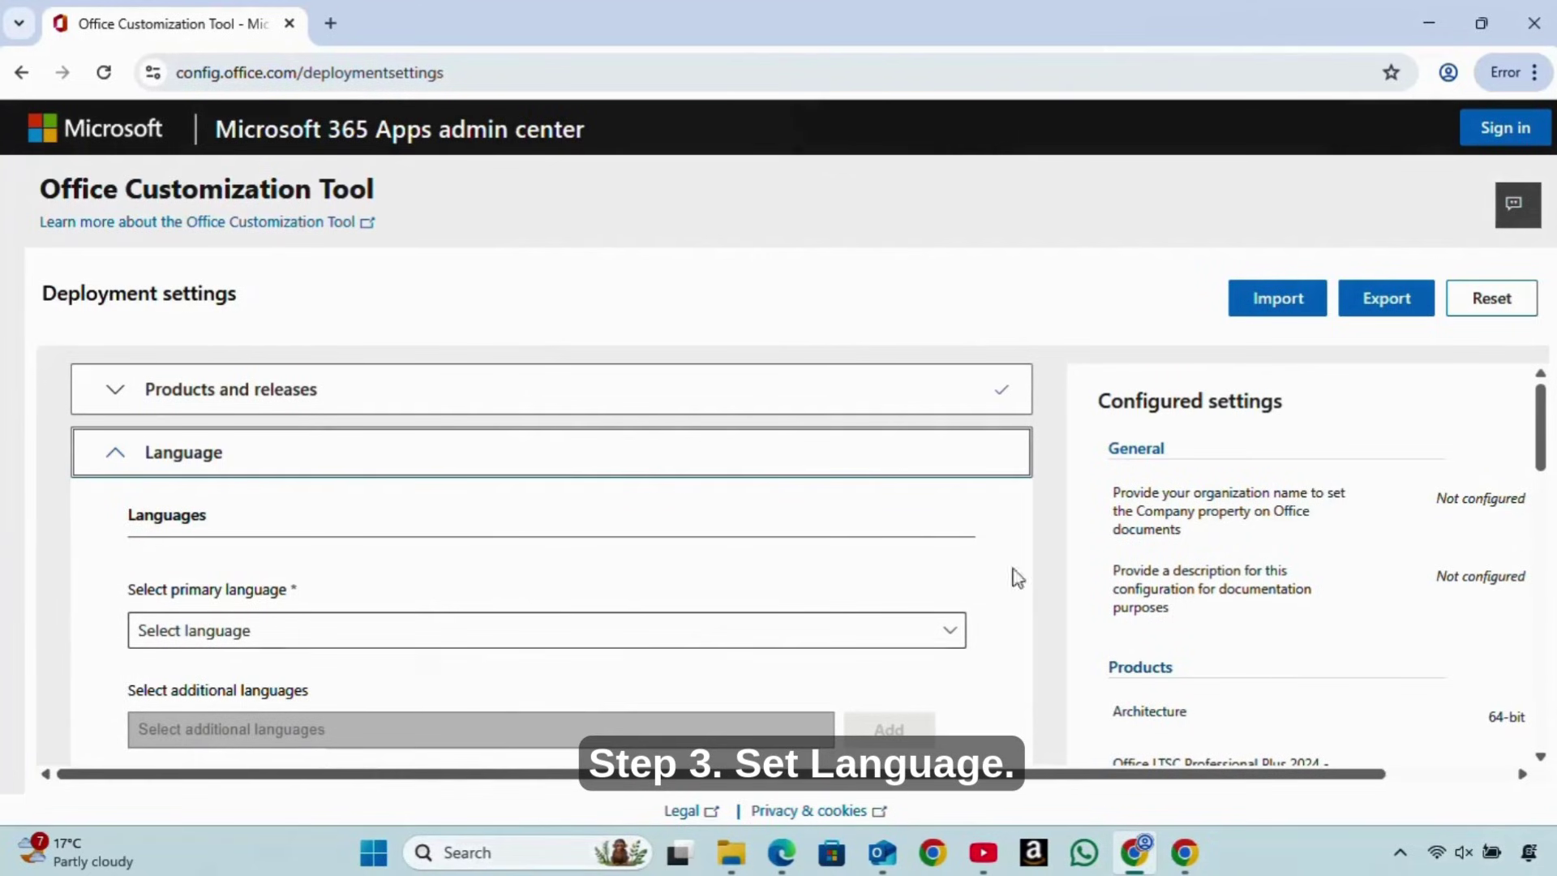
scroll(1539, 420, "down", 1)
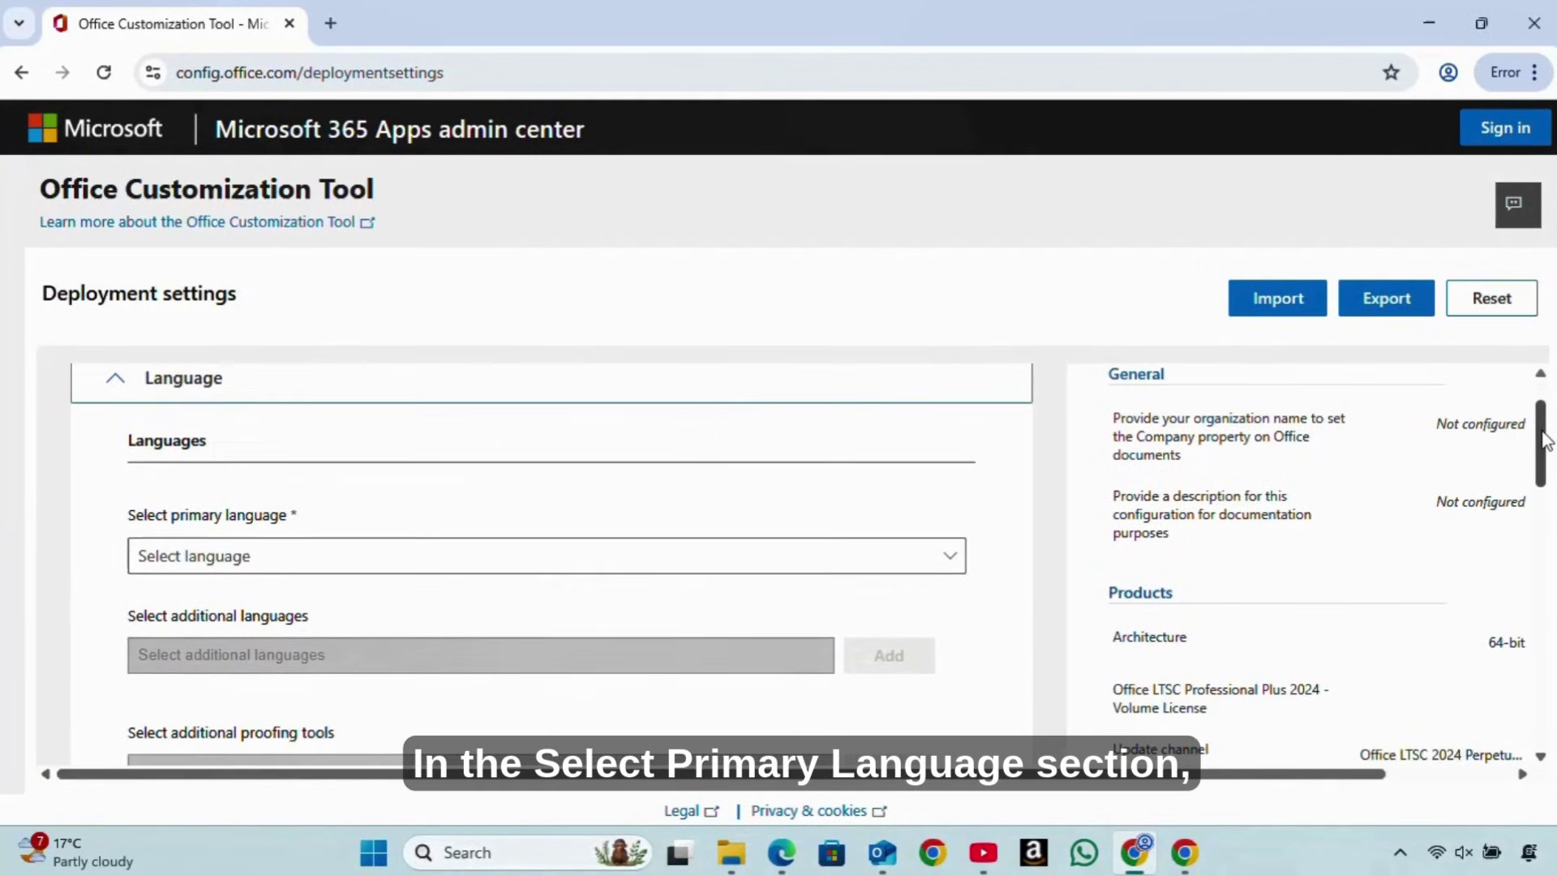
left_click(481, 561)
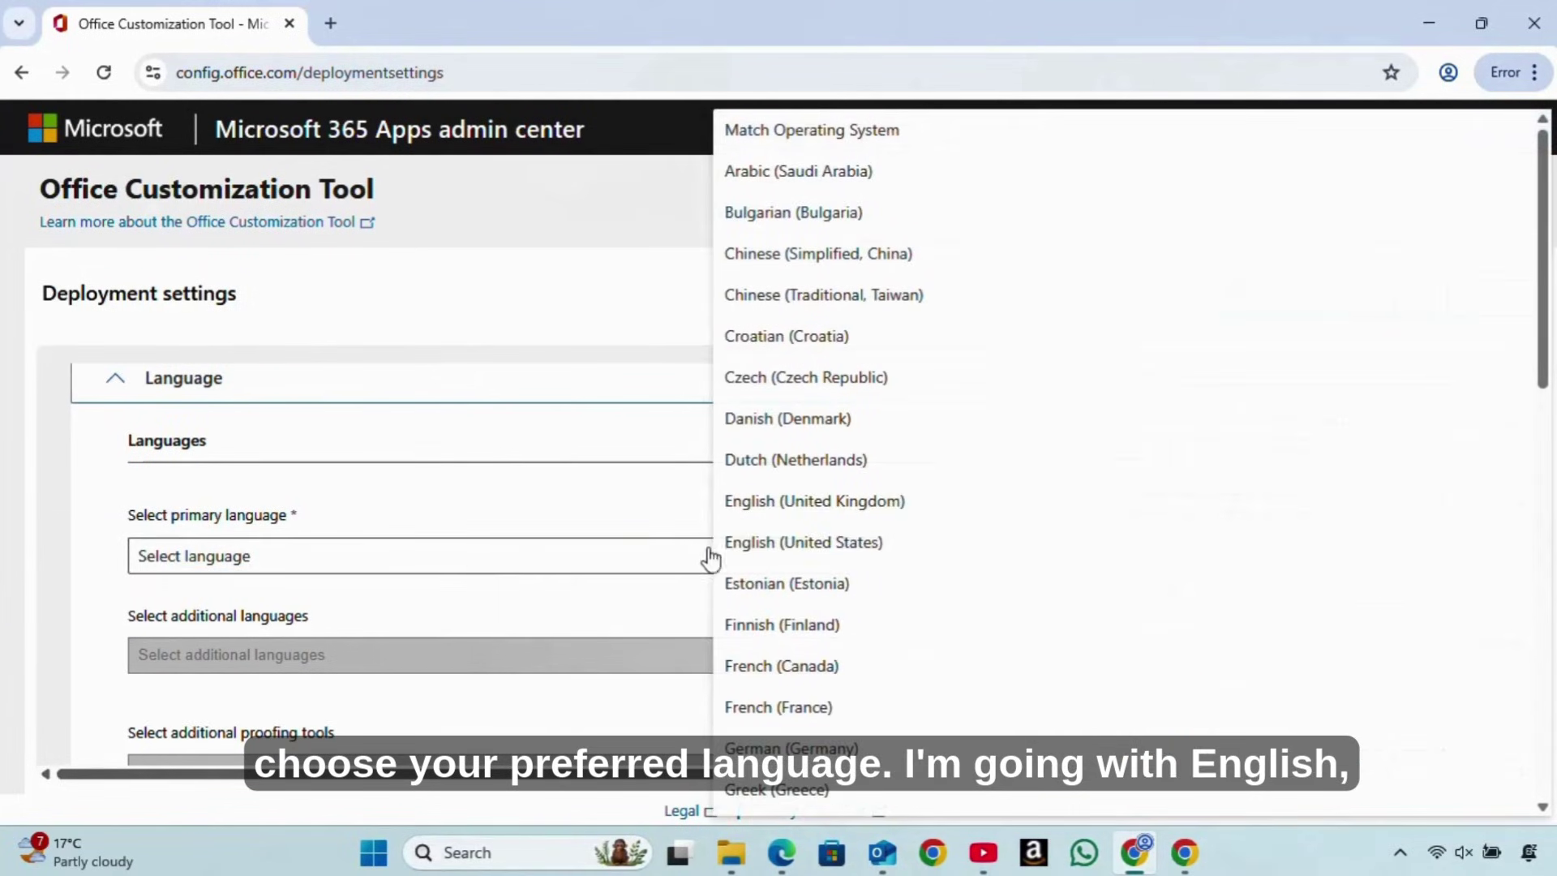
left_click(822, 544)
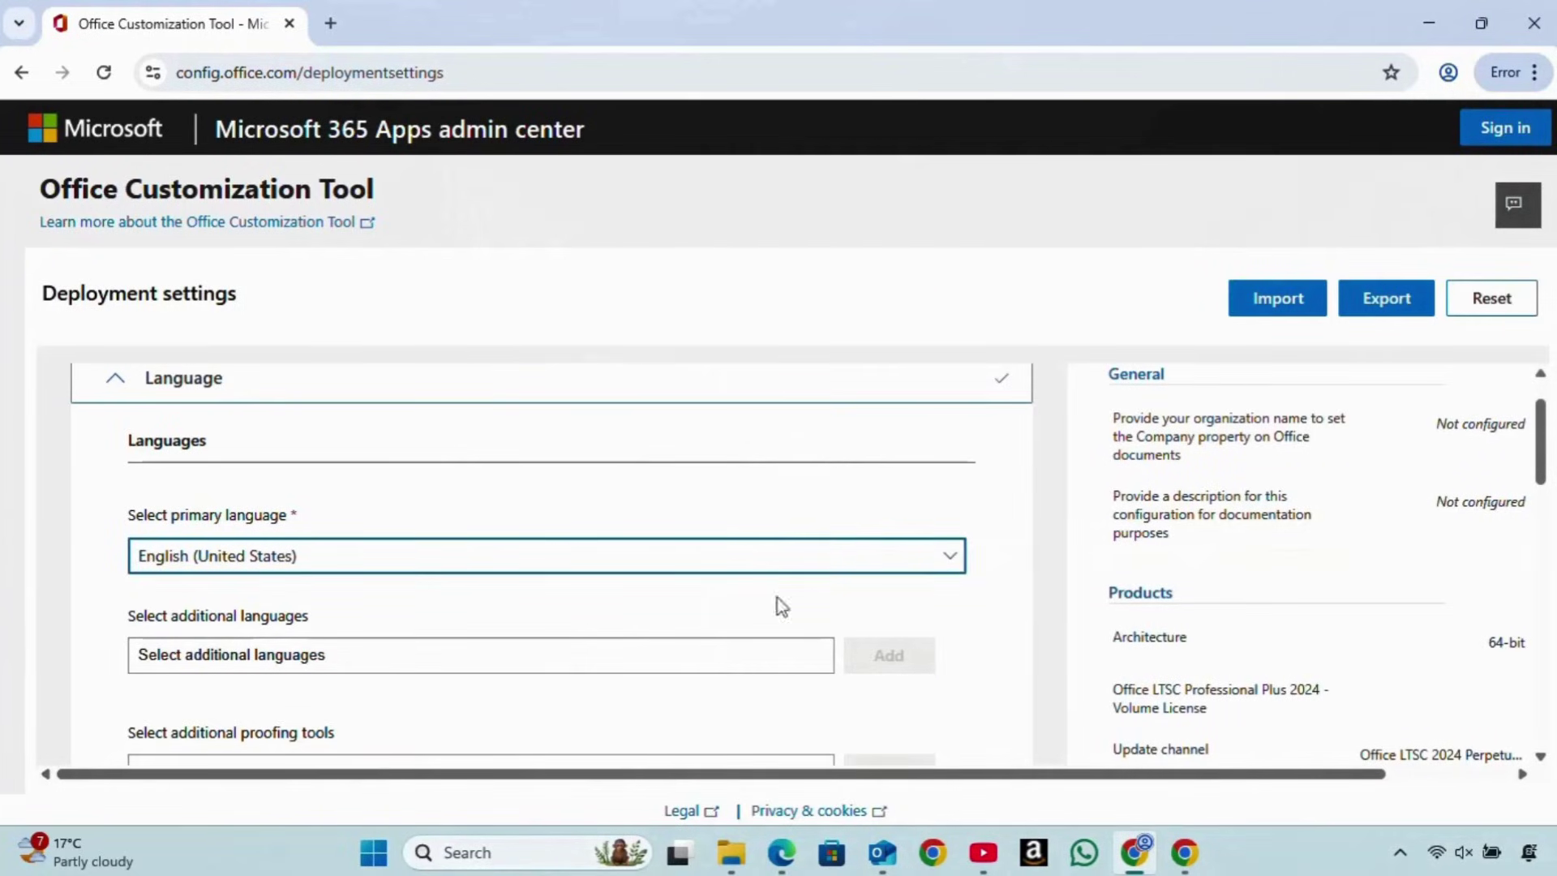
left_click_drag(1543, 438, 1545, 490)
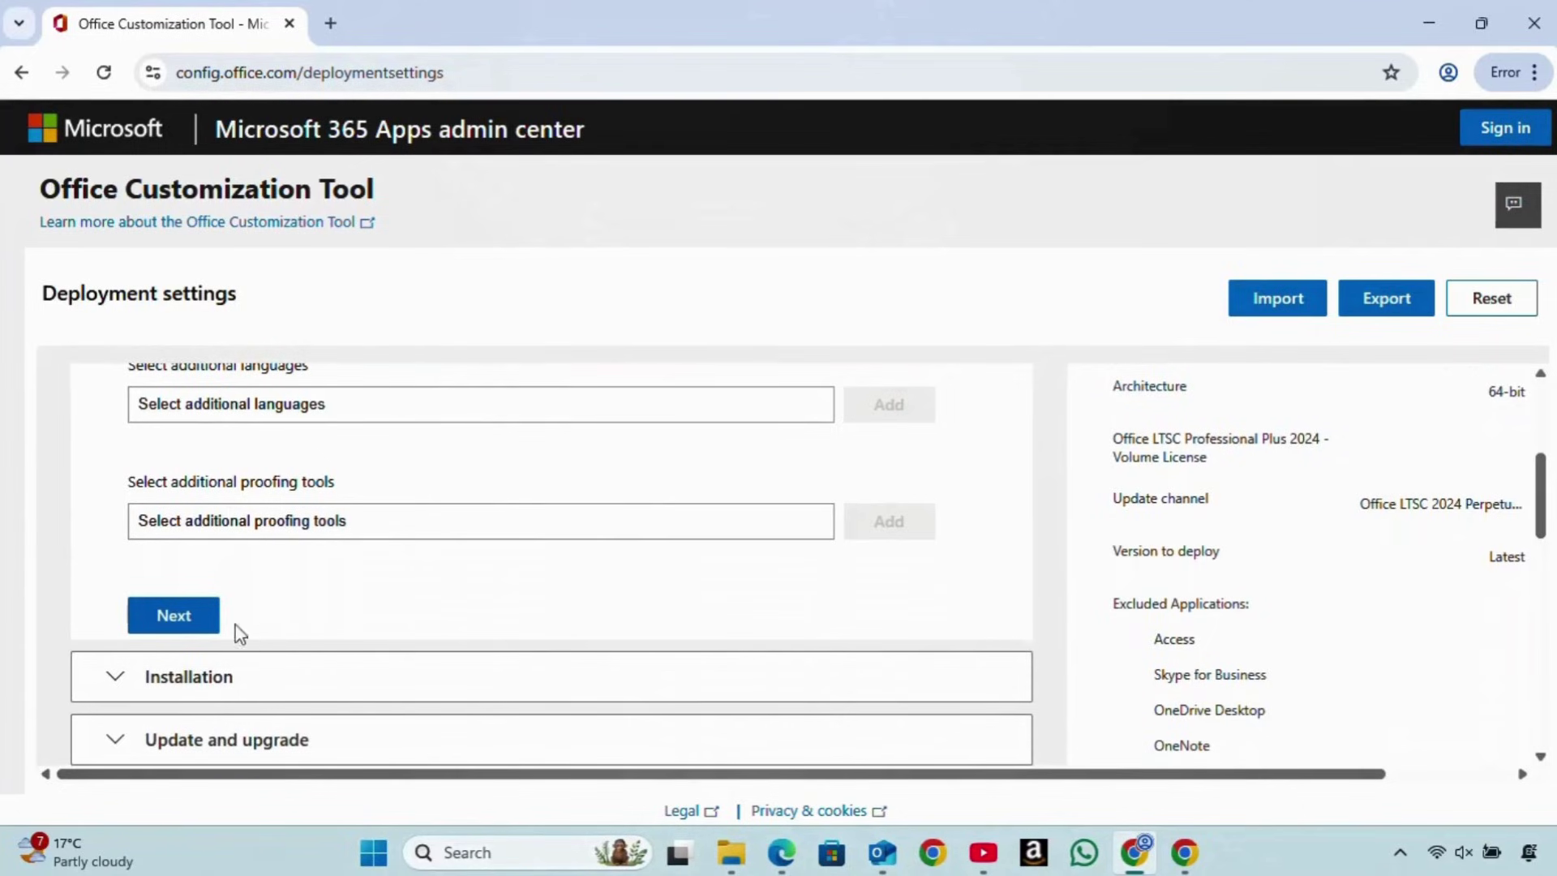
Keep default installation, update, licensing and General settings, advancing to Application preferences
left_click(177, 625)
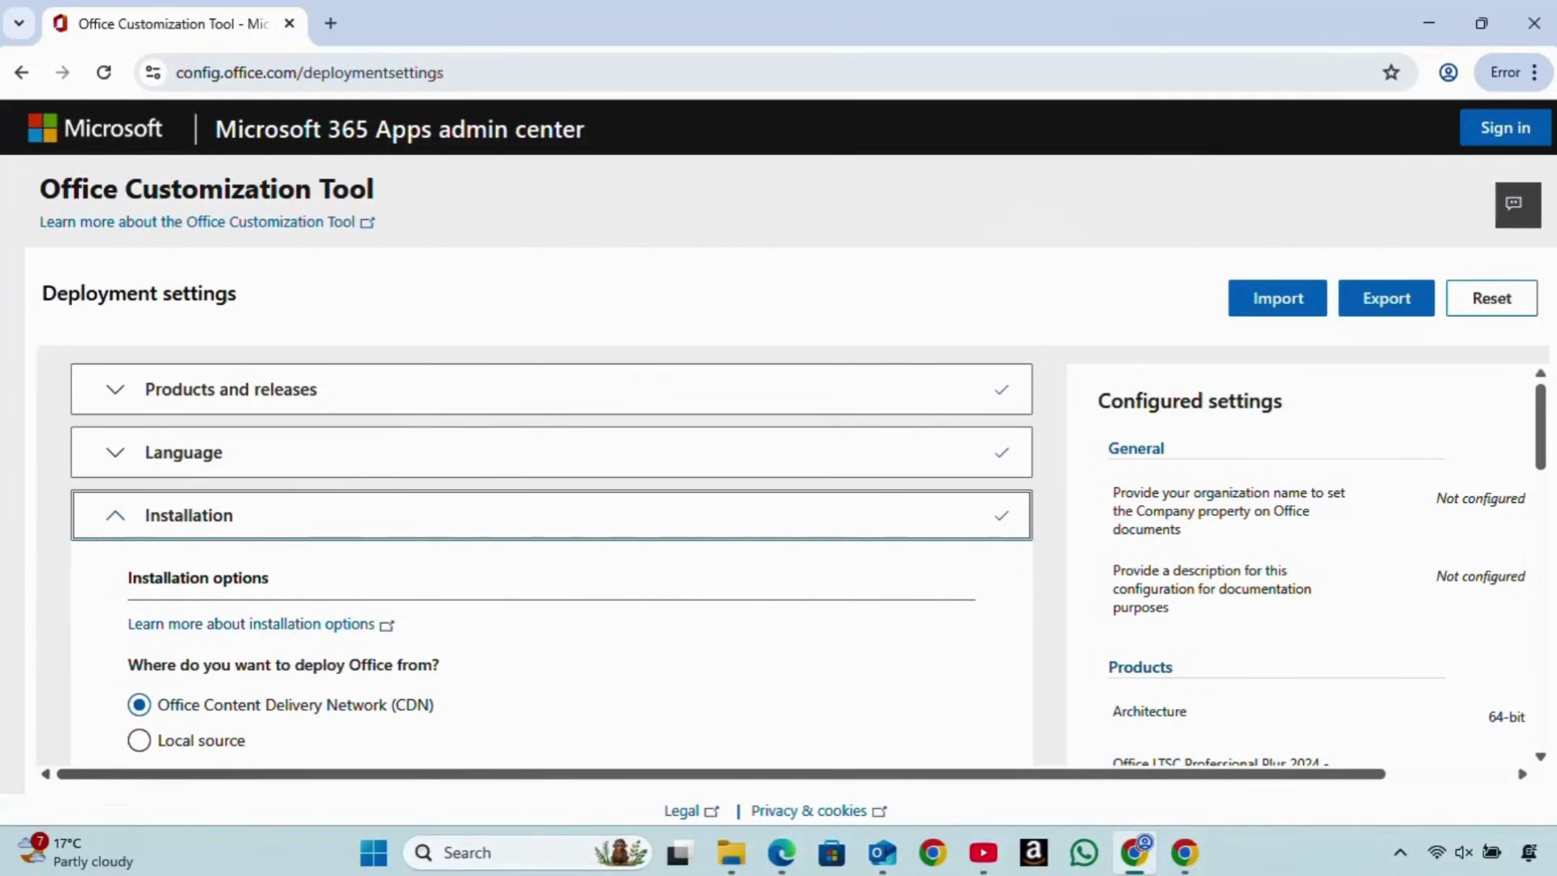
scroll(1551, 428, "down", 2)
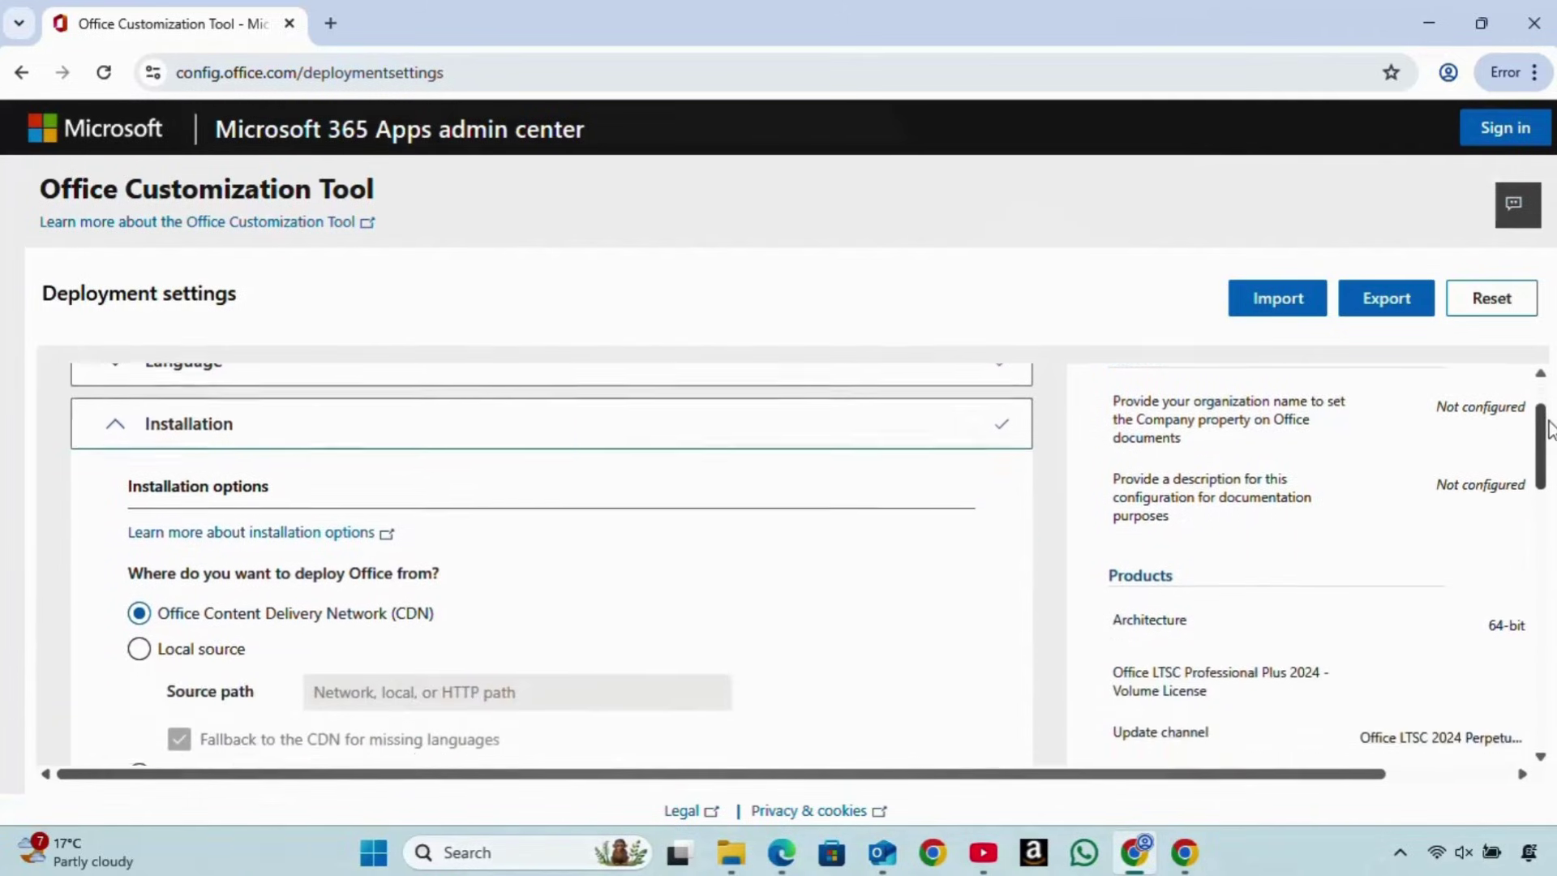
scroll(1550, 428, "down", 1)
scroll(1551, 429, "down", 2)
scroll(1550, 428, "down", 1)
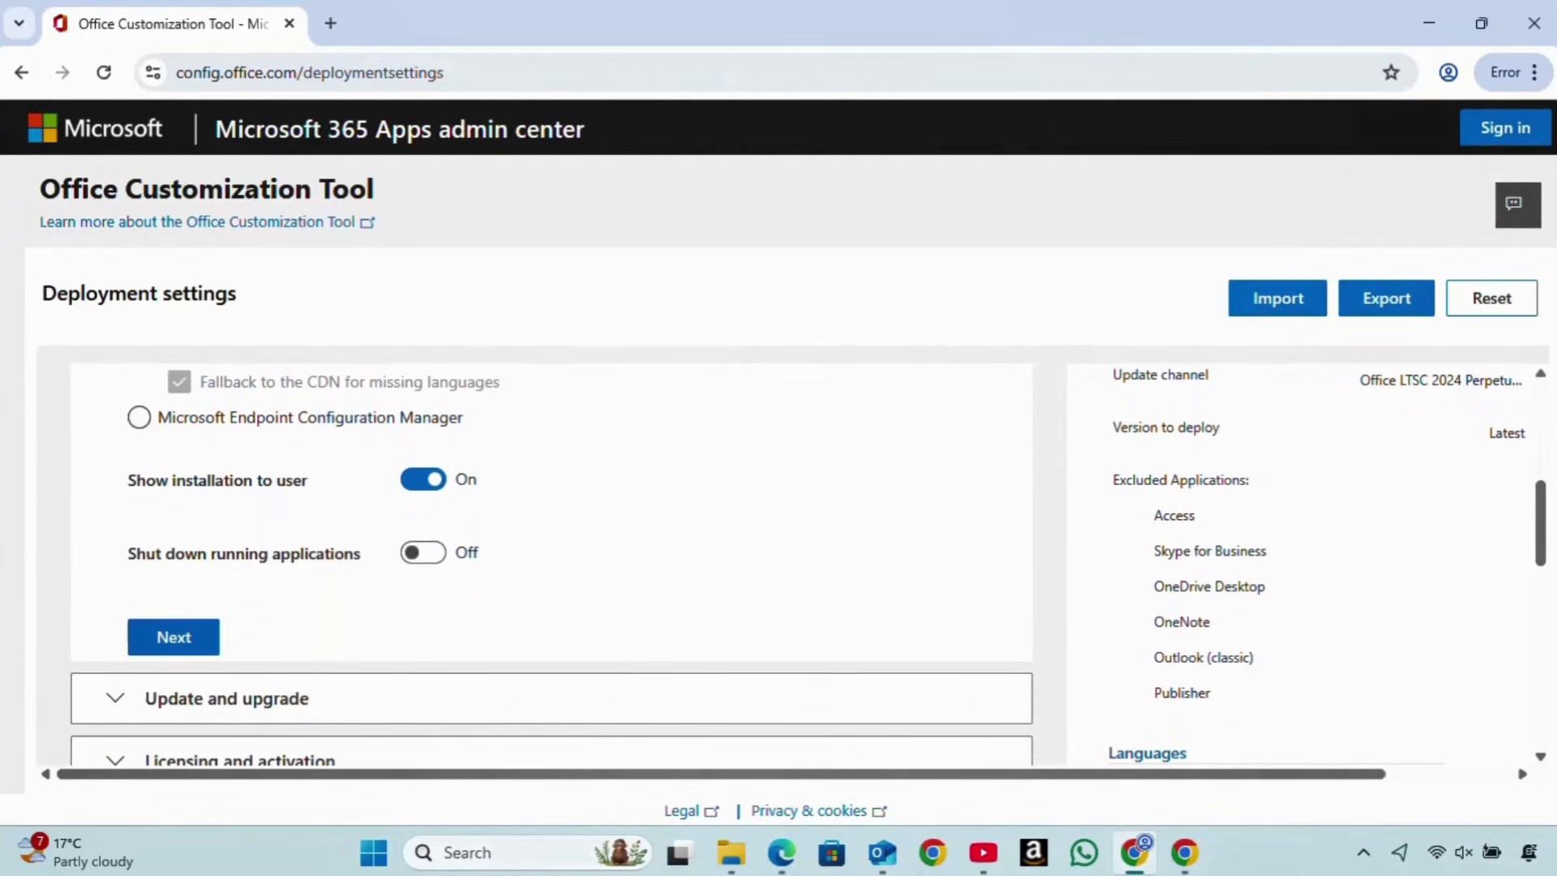
left_click(170, 645)
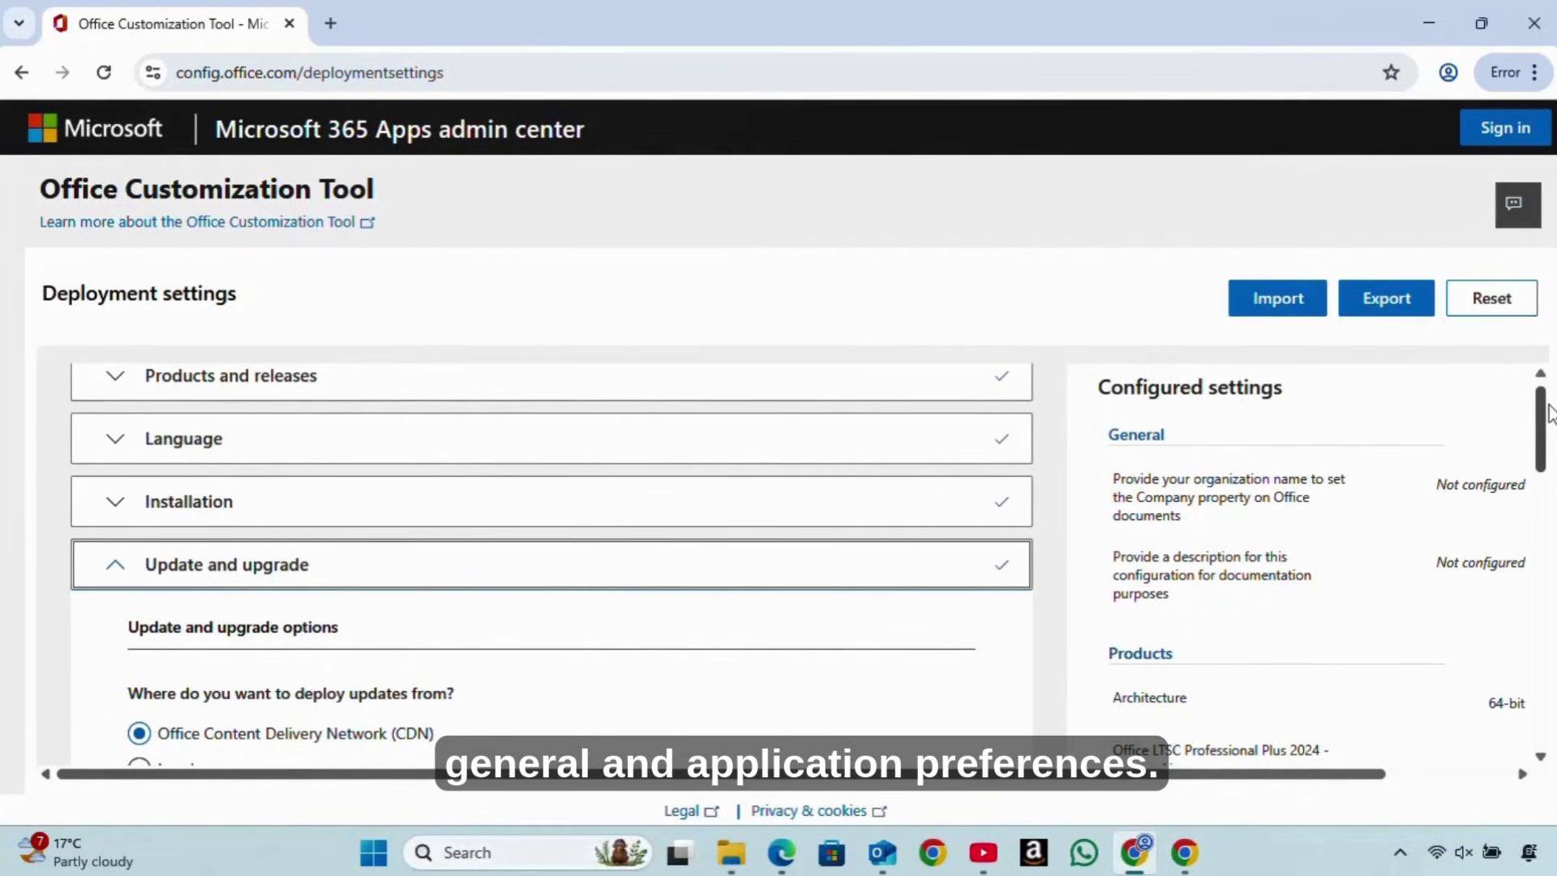
left_click_drag(1545, 408, 1549, 606)
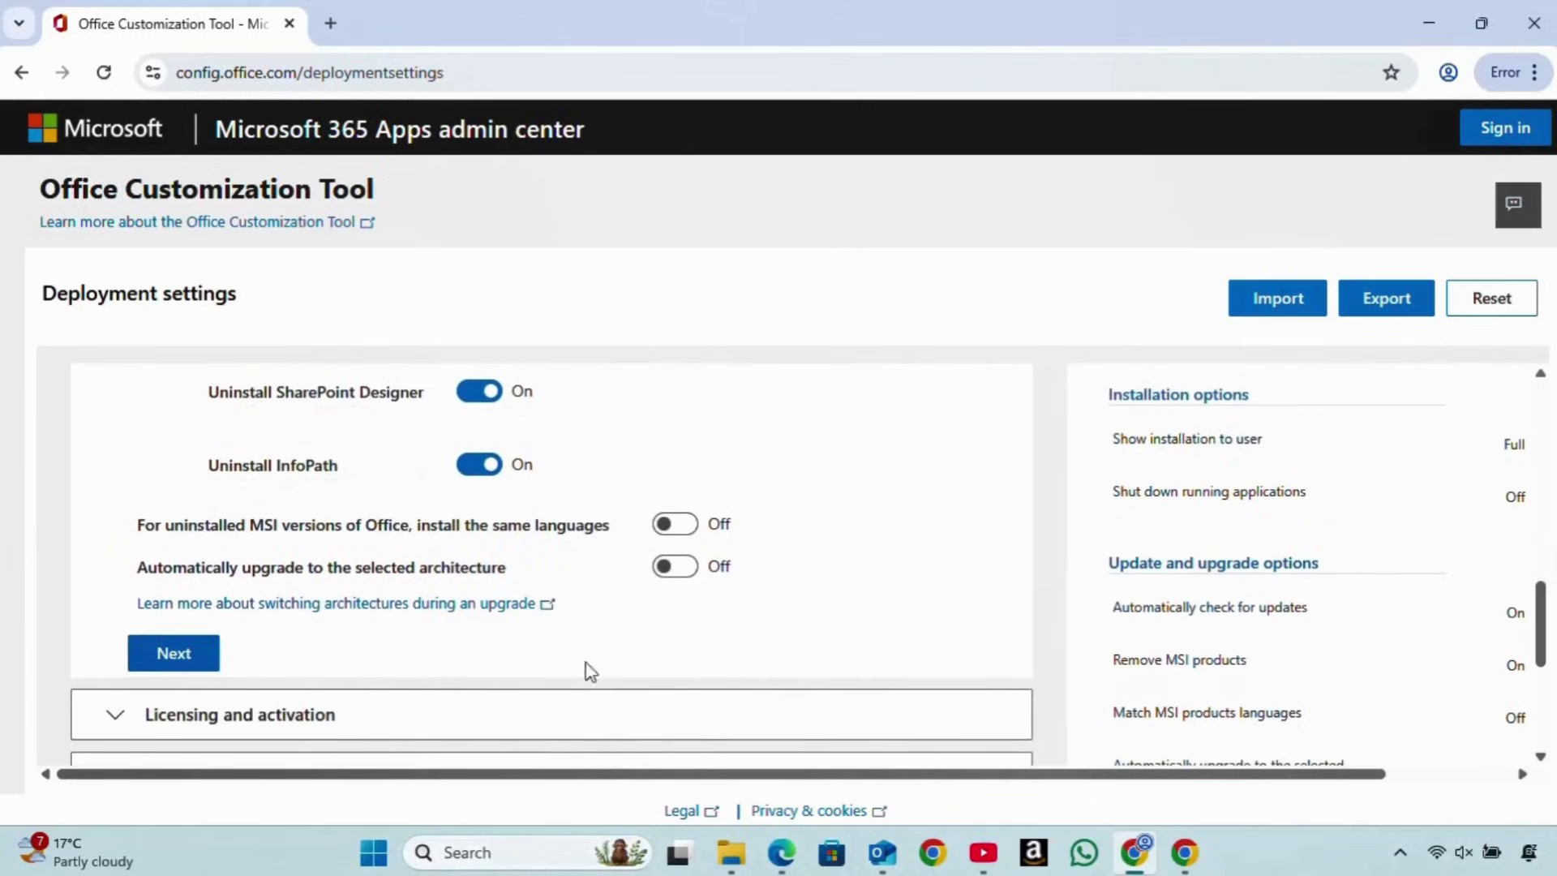
left_click(180, 667)
scroll(731, 548, "down", 2)
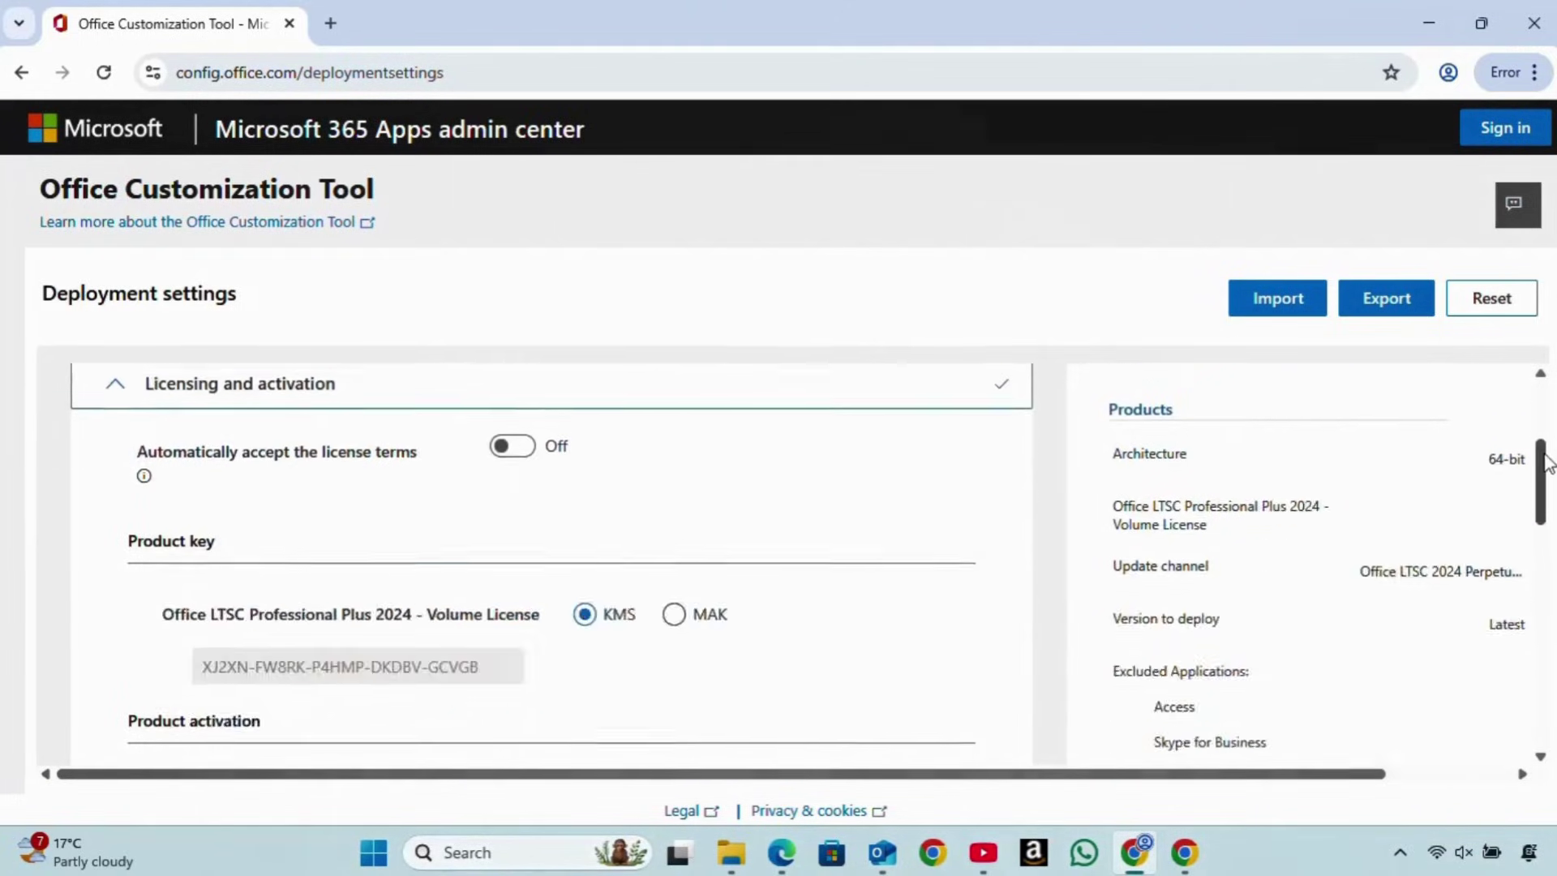
scroll(487, 560, "down", 4)
scroll(295, 563, "down", 1)
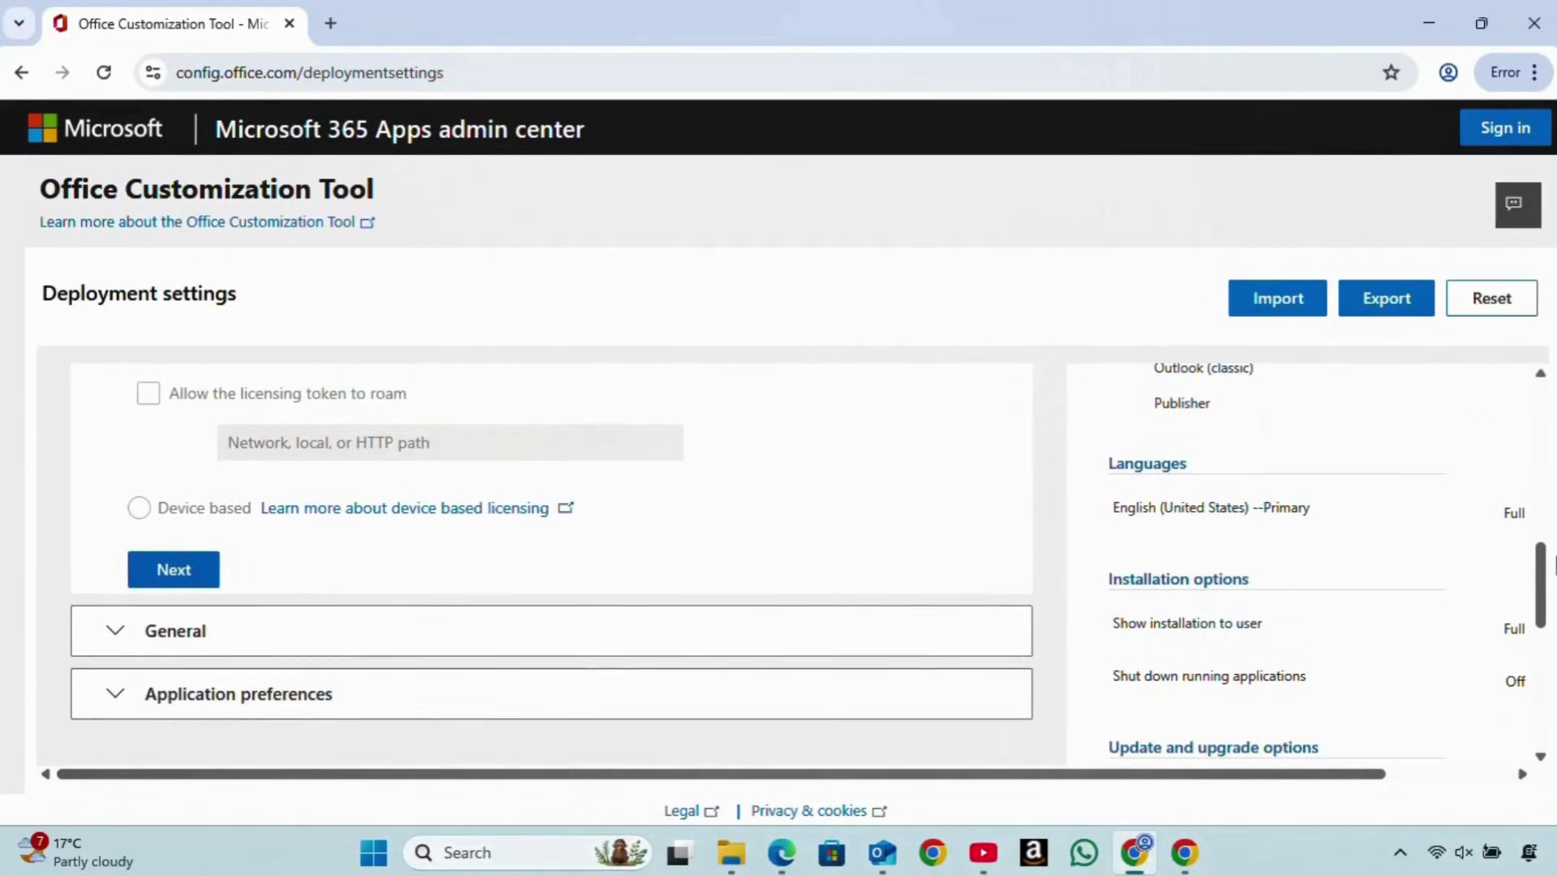
left_click(177, 570)
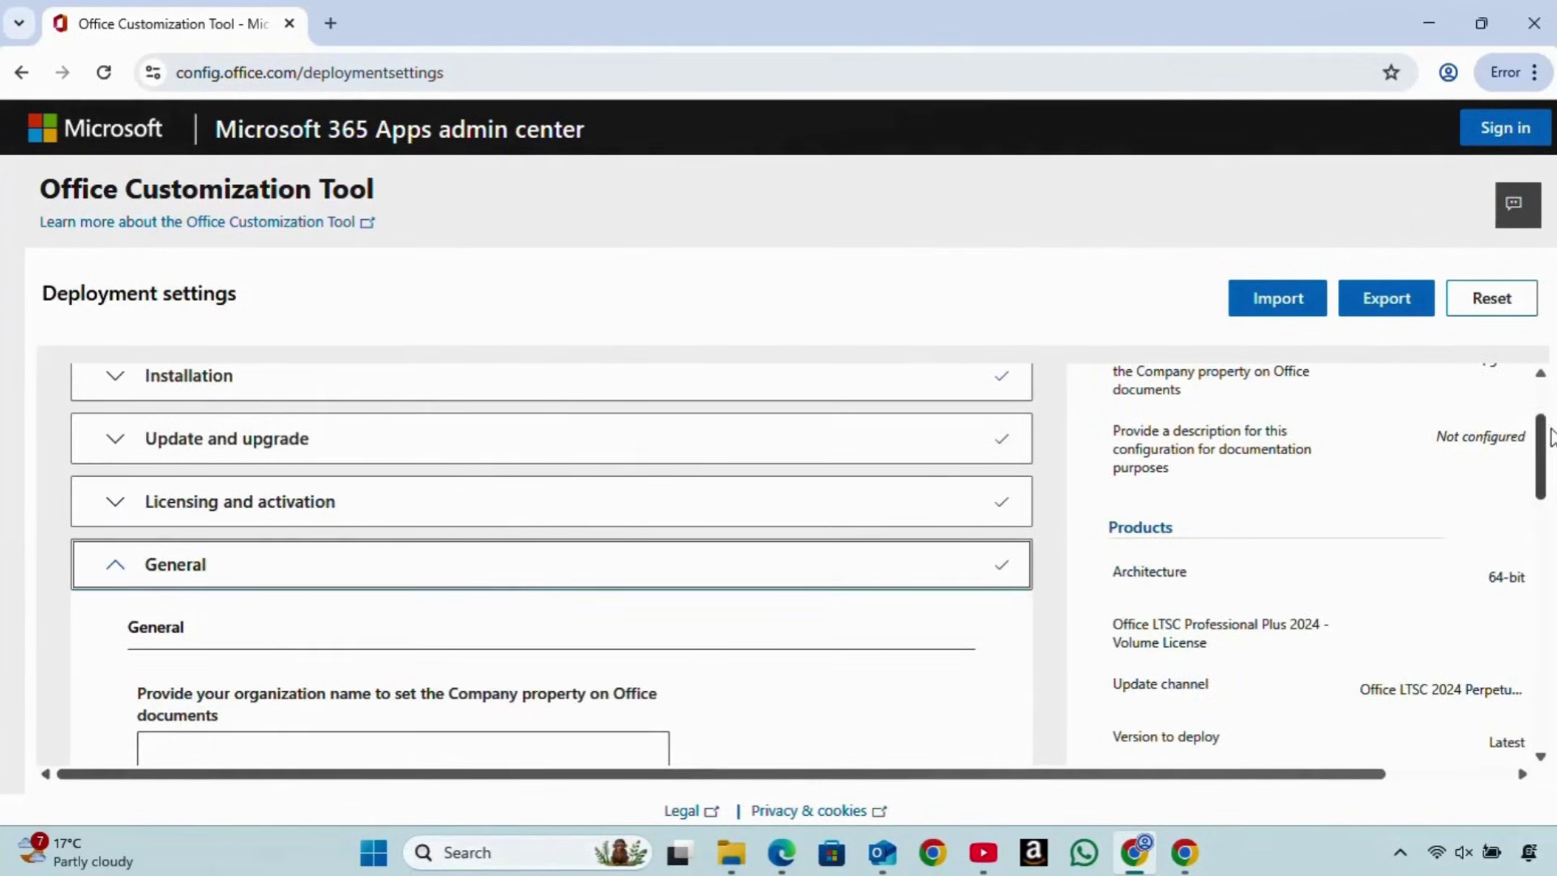
left_click_drag(1550, 432, 1550, 514)
left_click(171, 621)
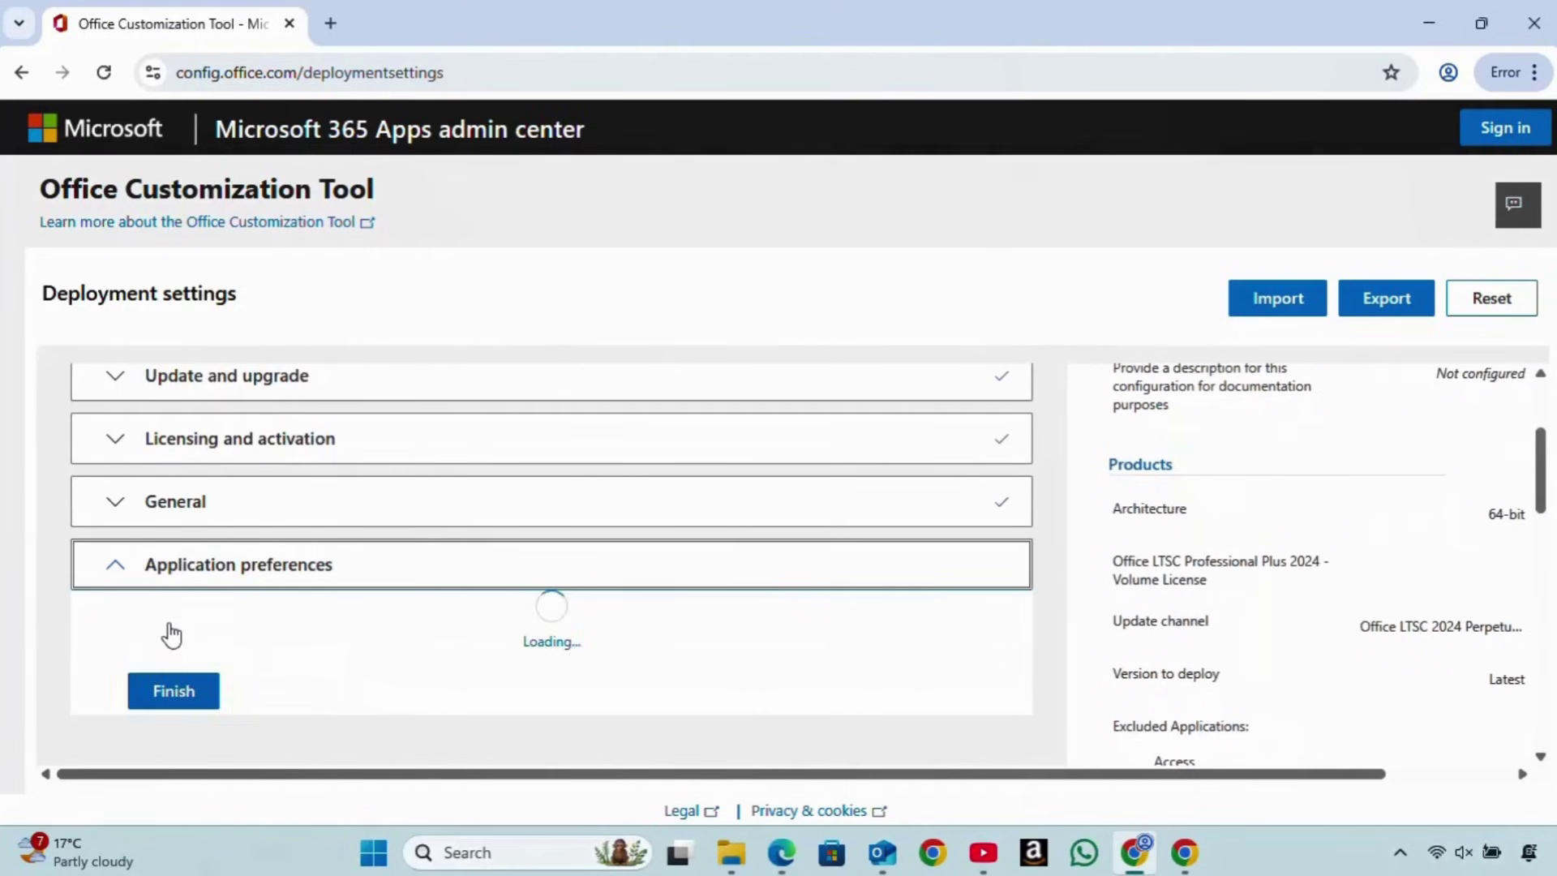
scroll(1543, 468, "down", 1)
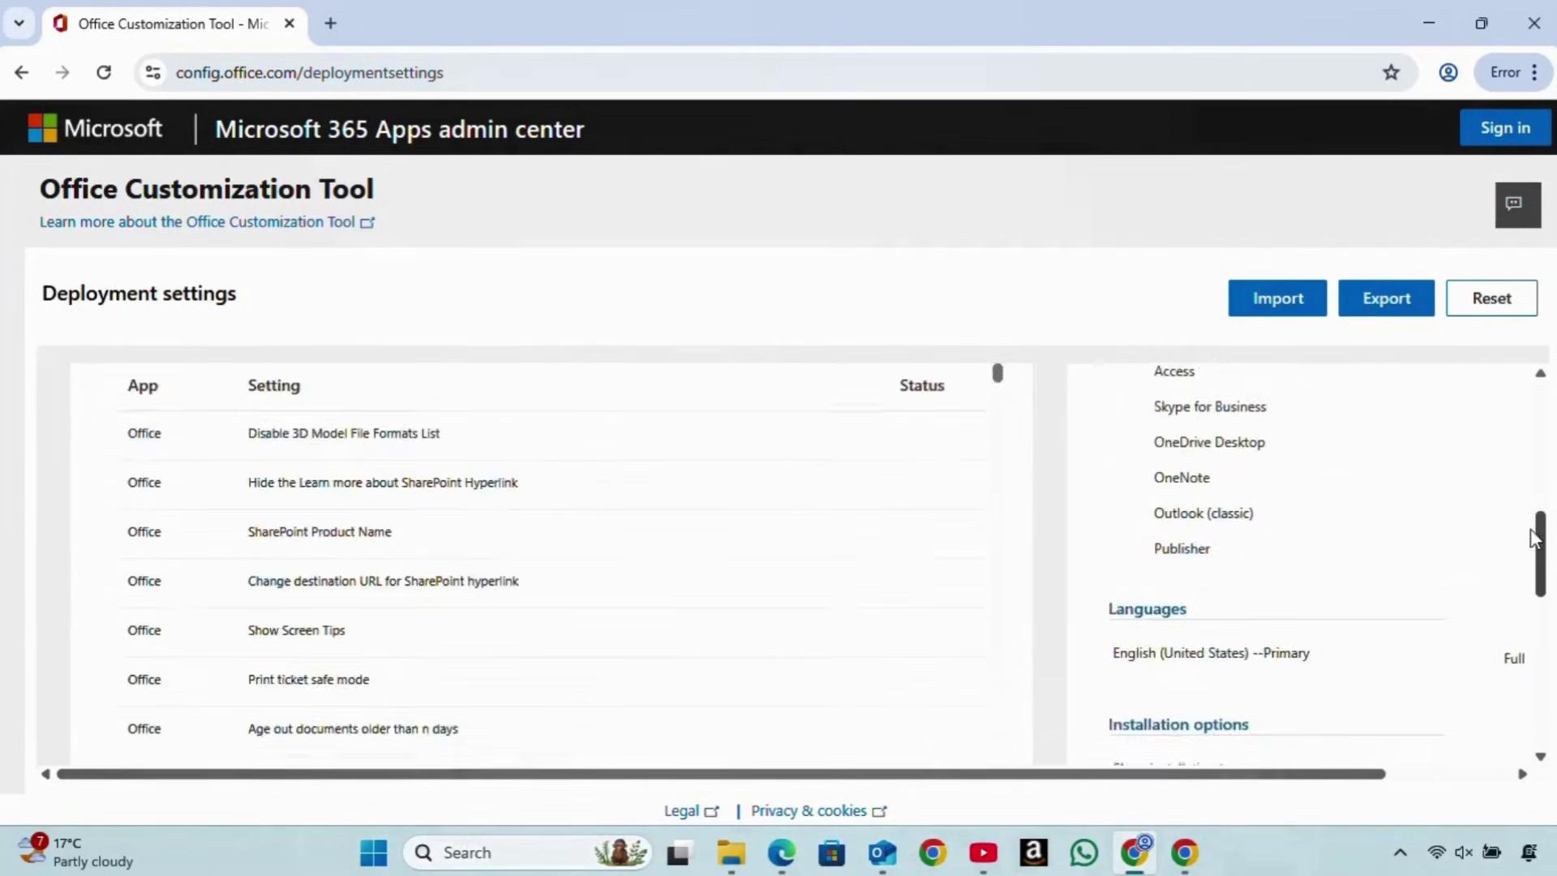
left_click_drag(1542, 469, 1543, 681)
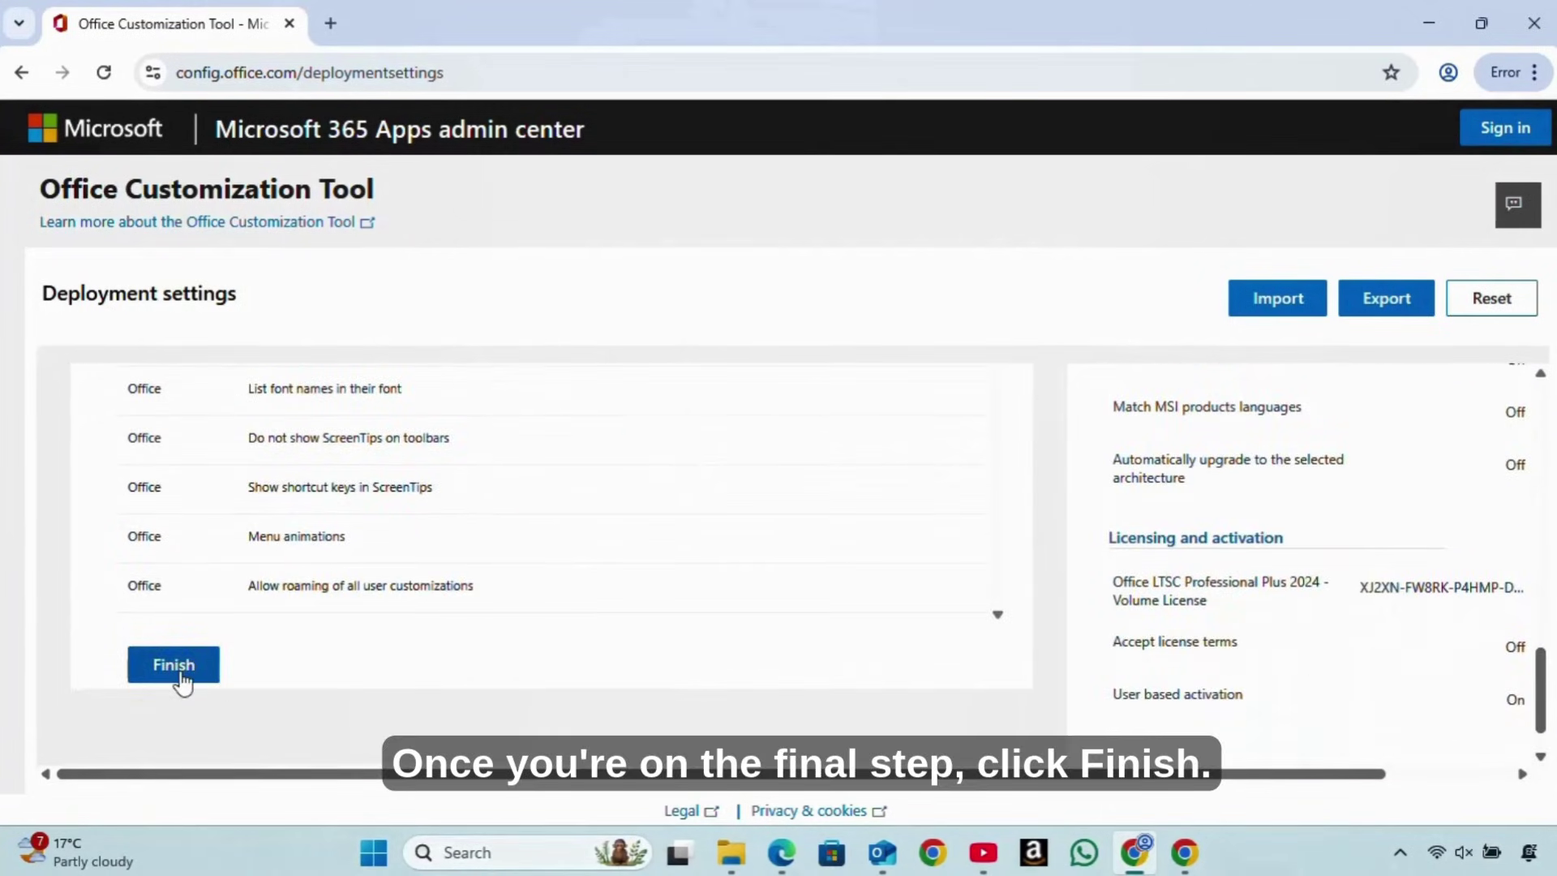
Finish and export Configuration.xml with Office Open XML formats, accepting the license terms
left_click(175, 664)
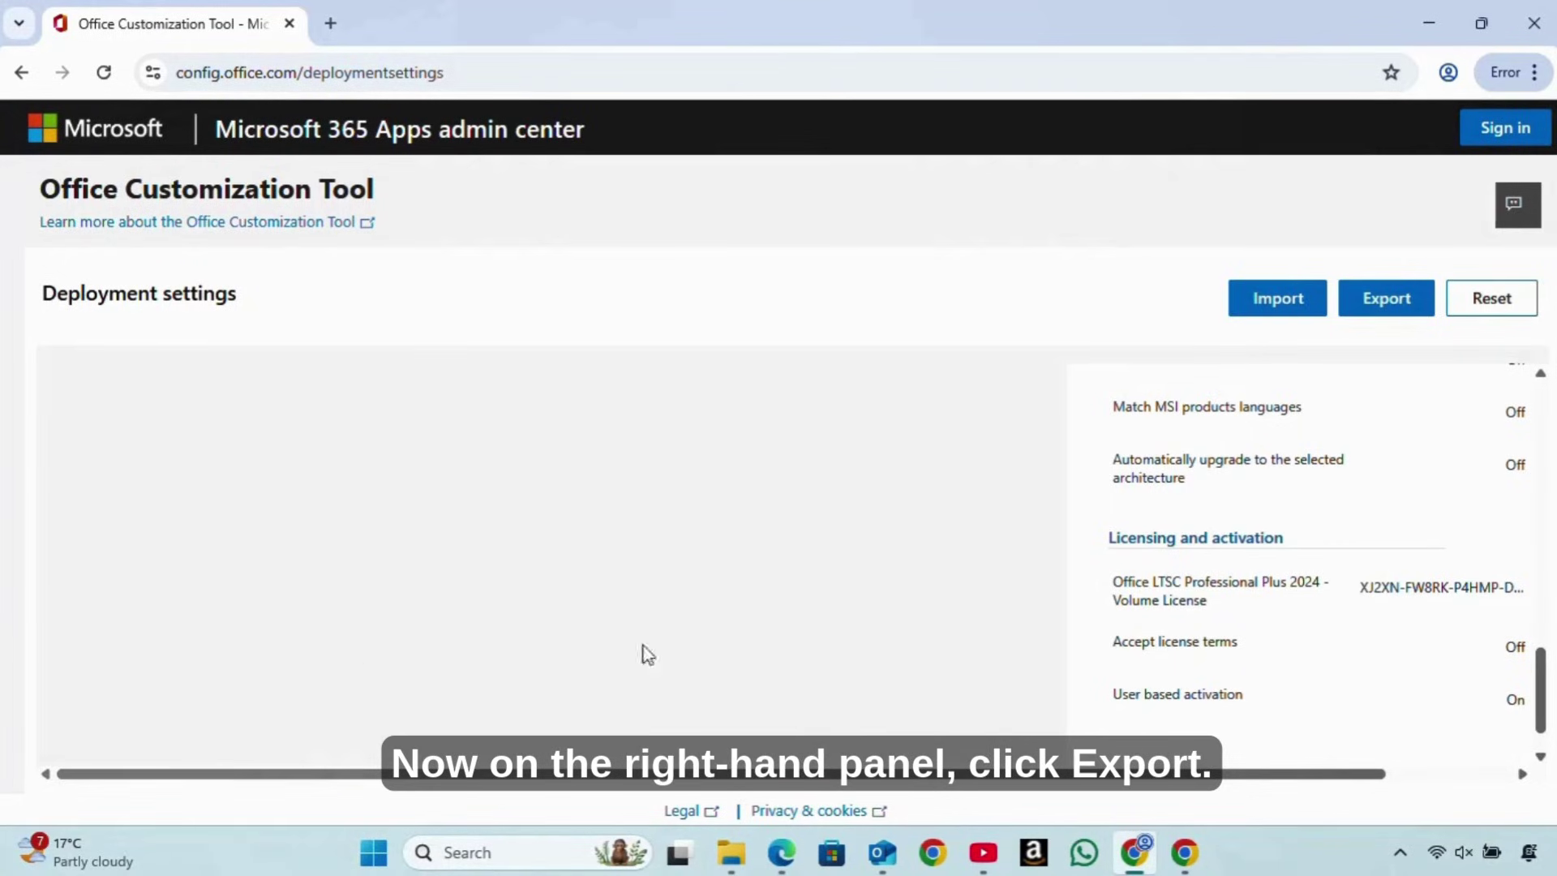
left_click(1398, 310)
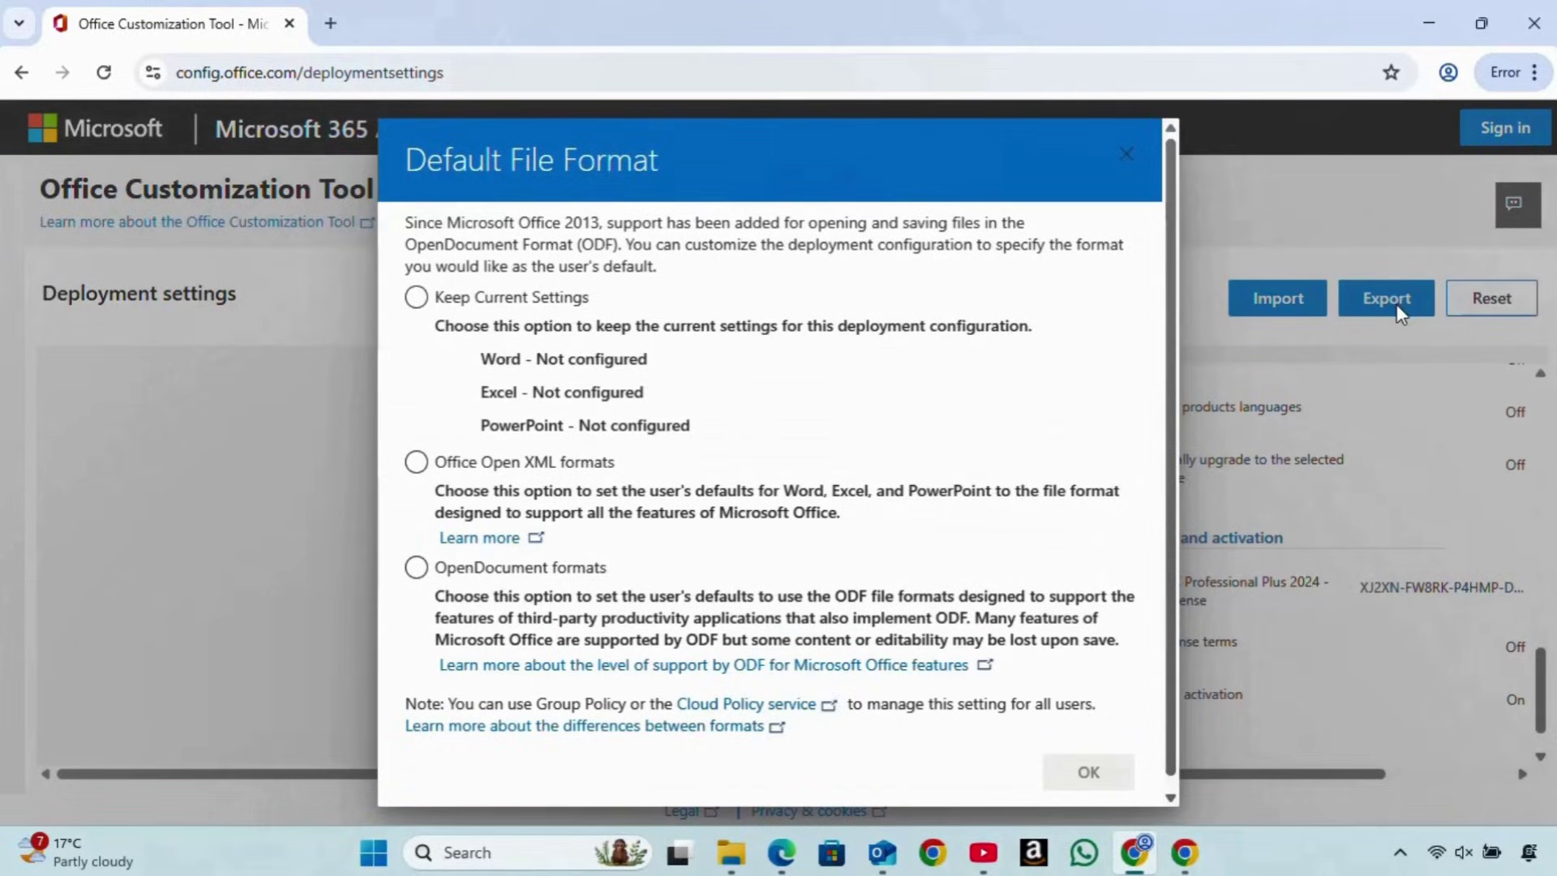
left_click(438, 462)
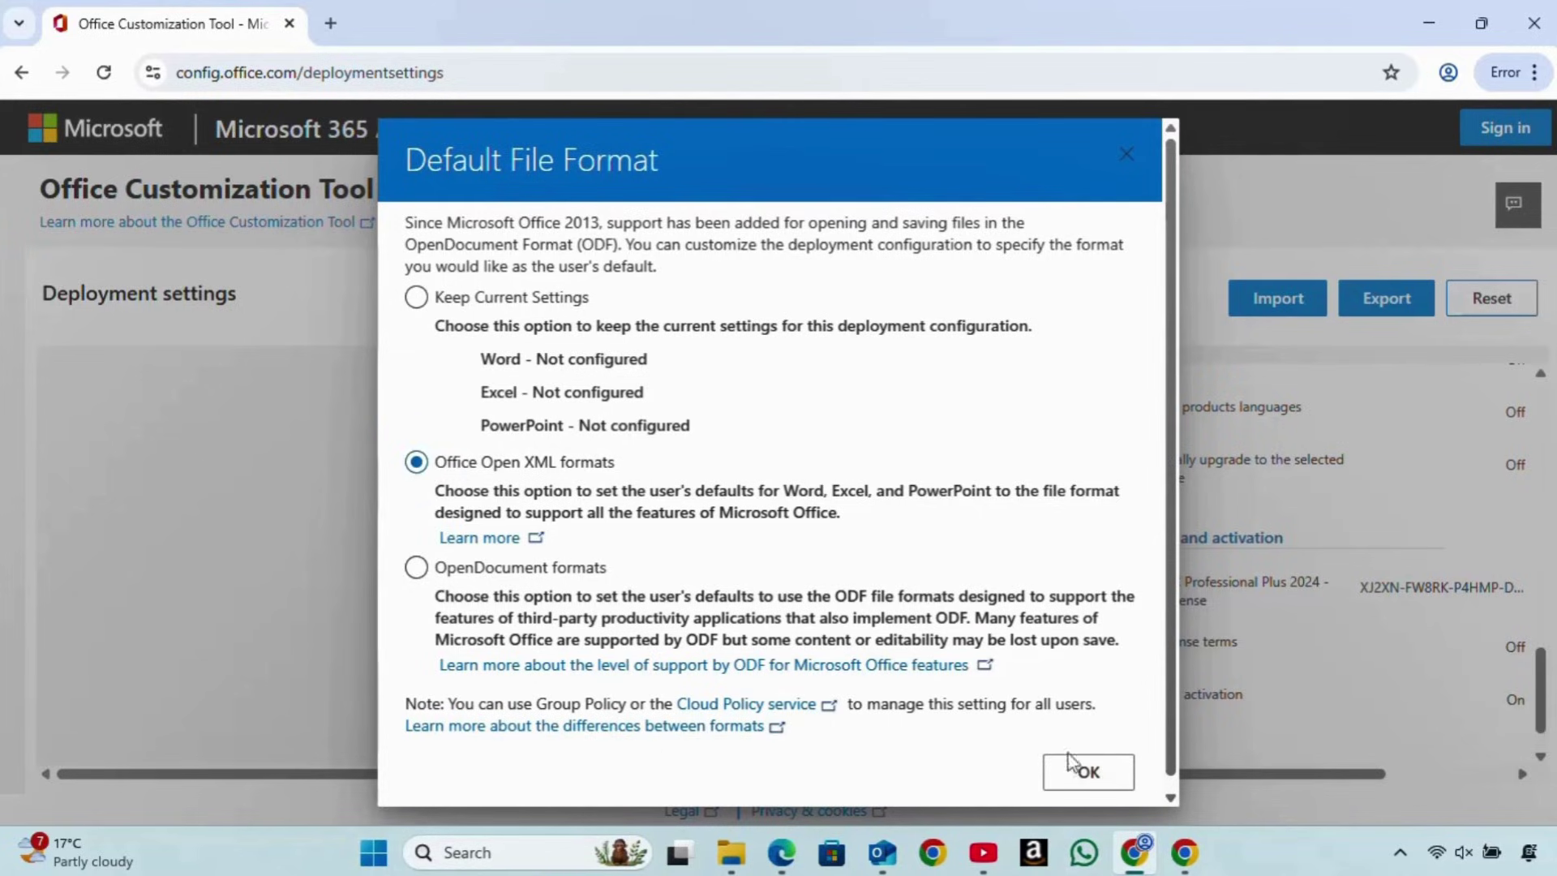
left_click(1089, 776)
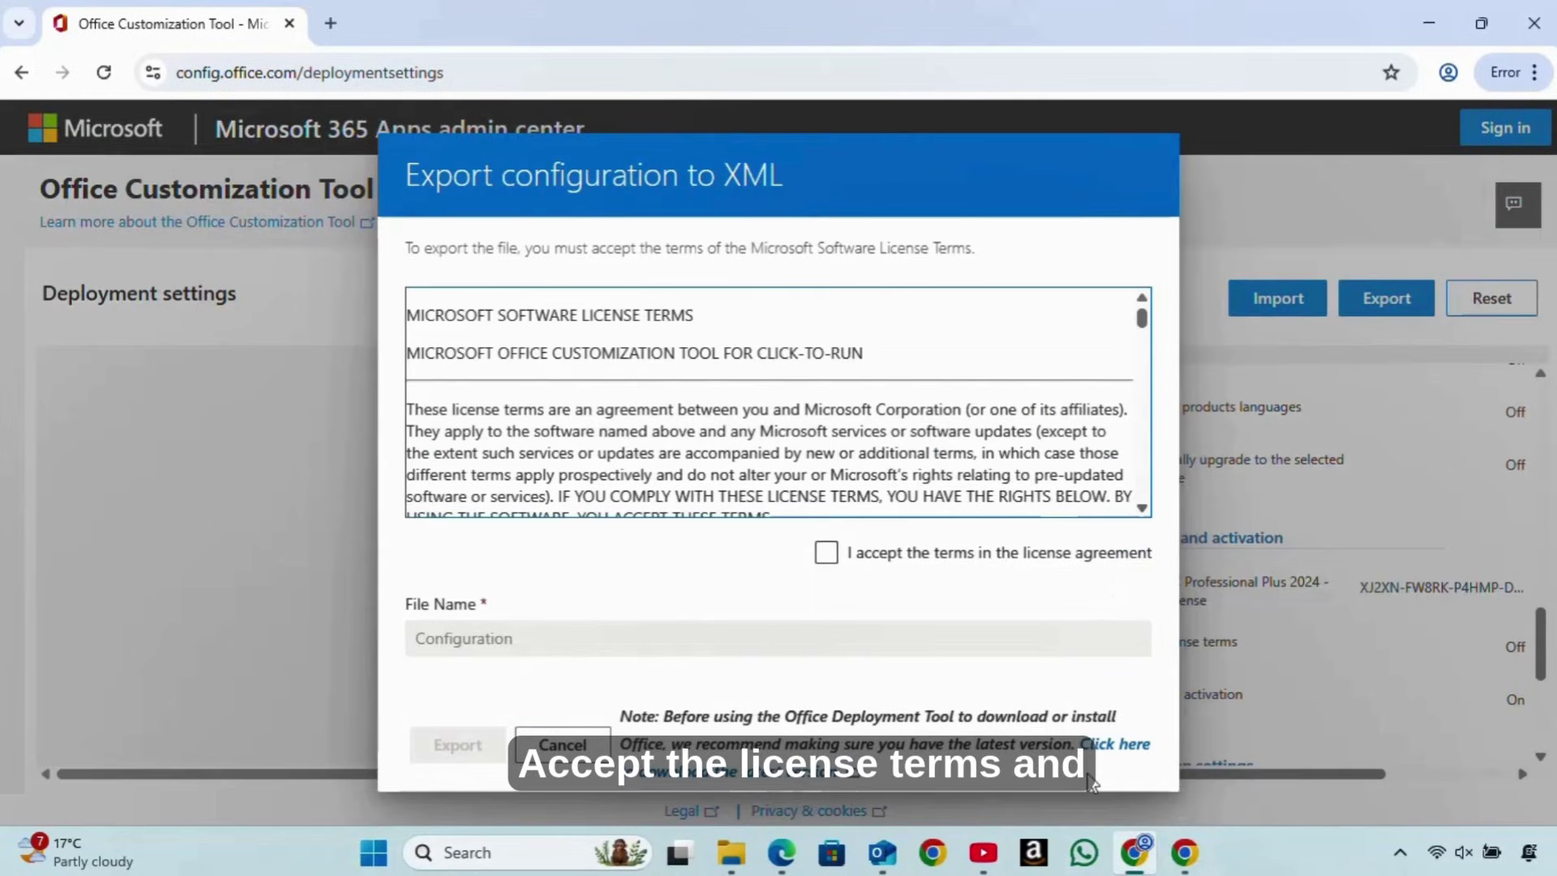
left_click(826, 555)
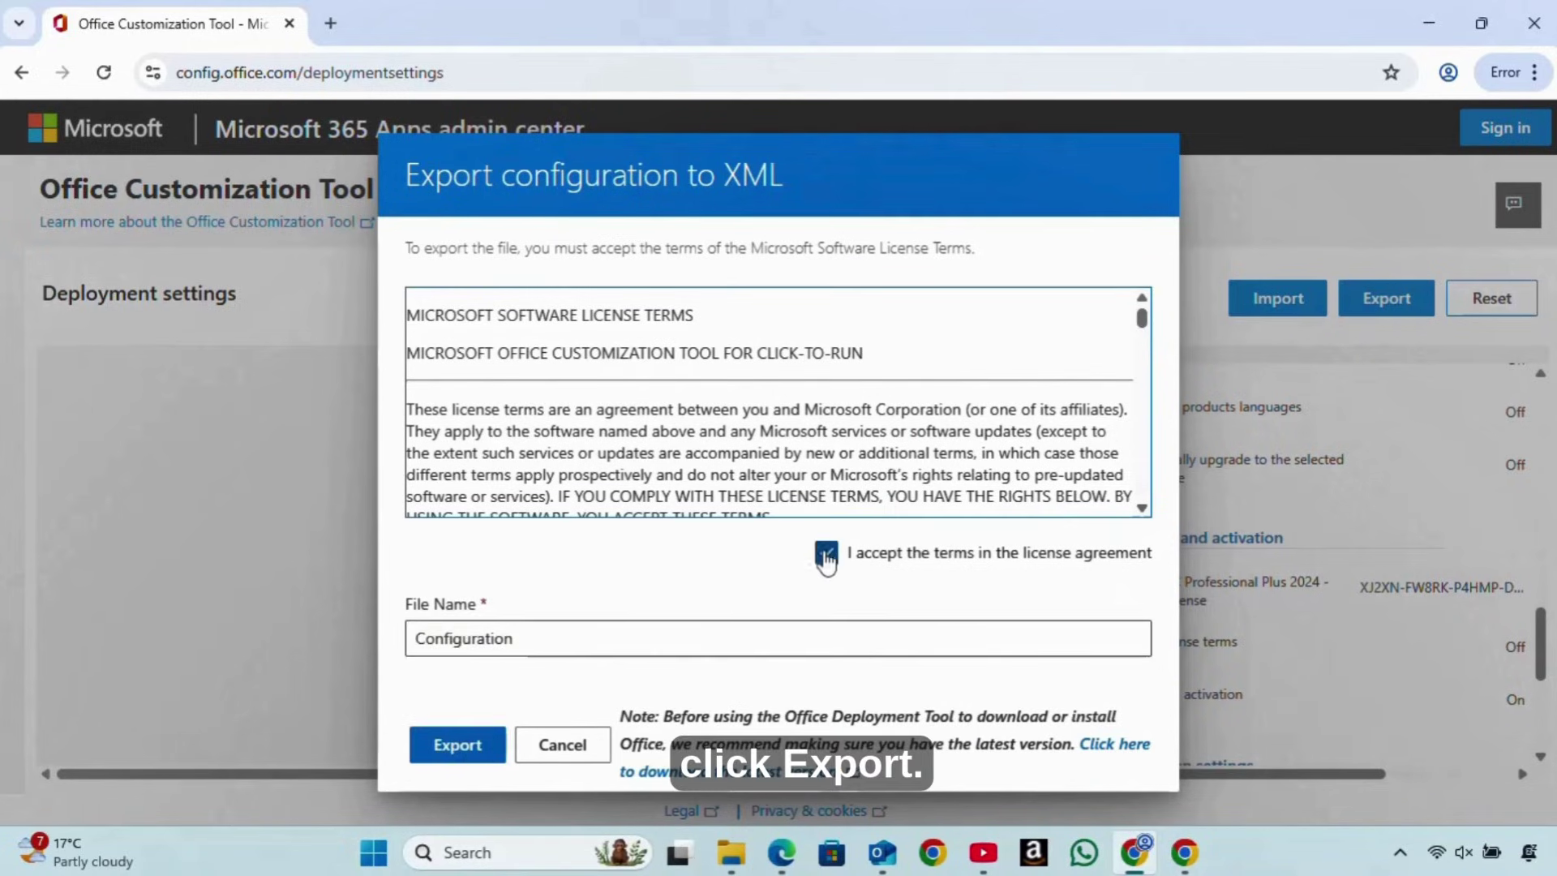
left_click(450, 745)
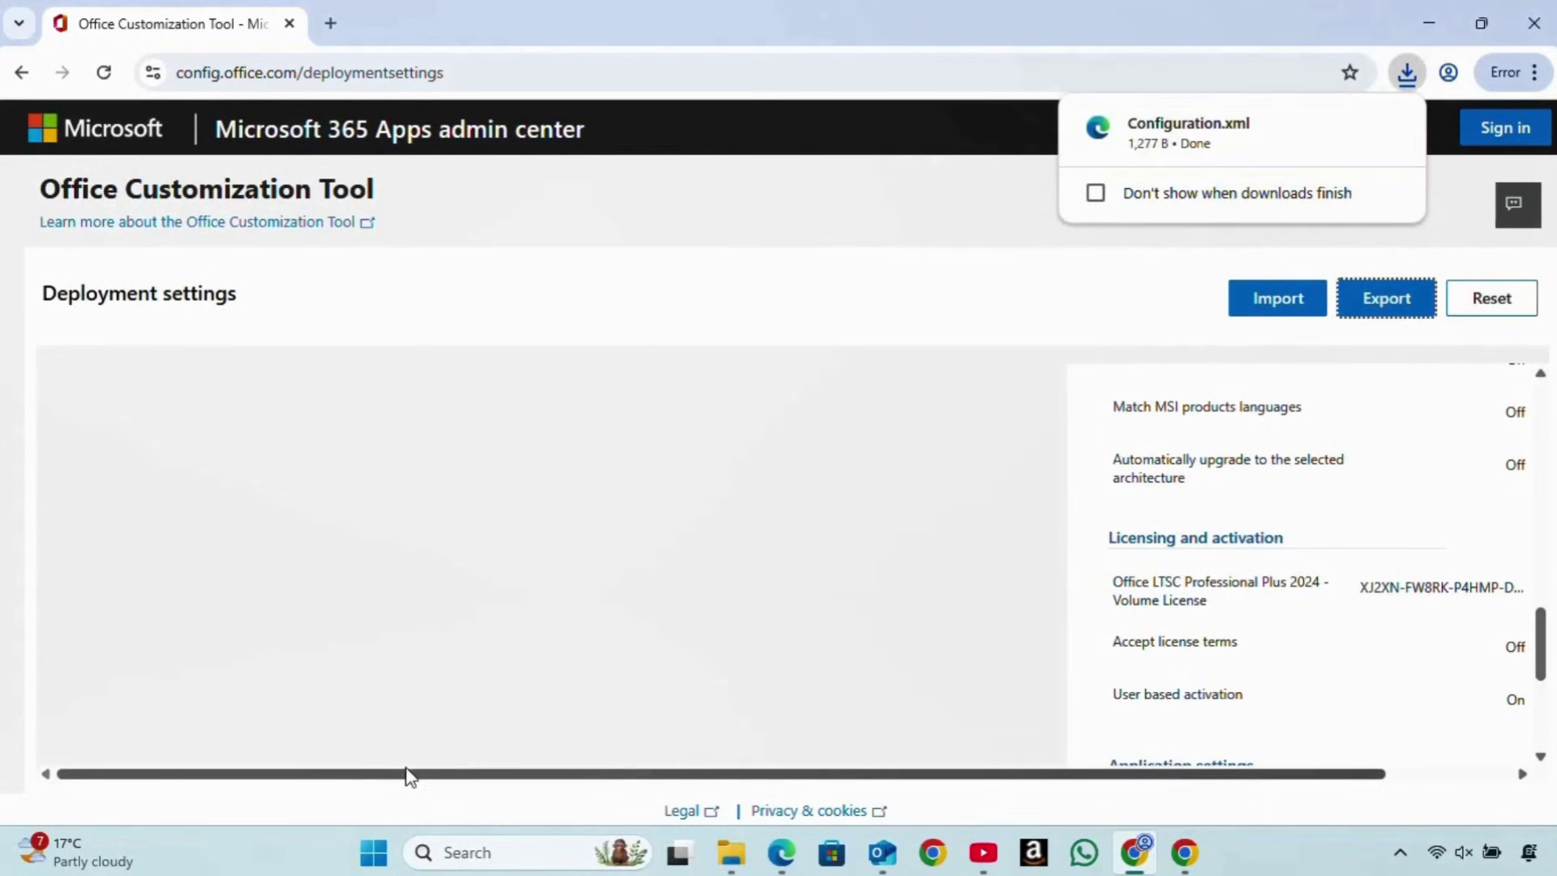
Make a new 'office' folder in Downloads and drag Configuration.xml into it
left_click(731, 857)
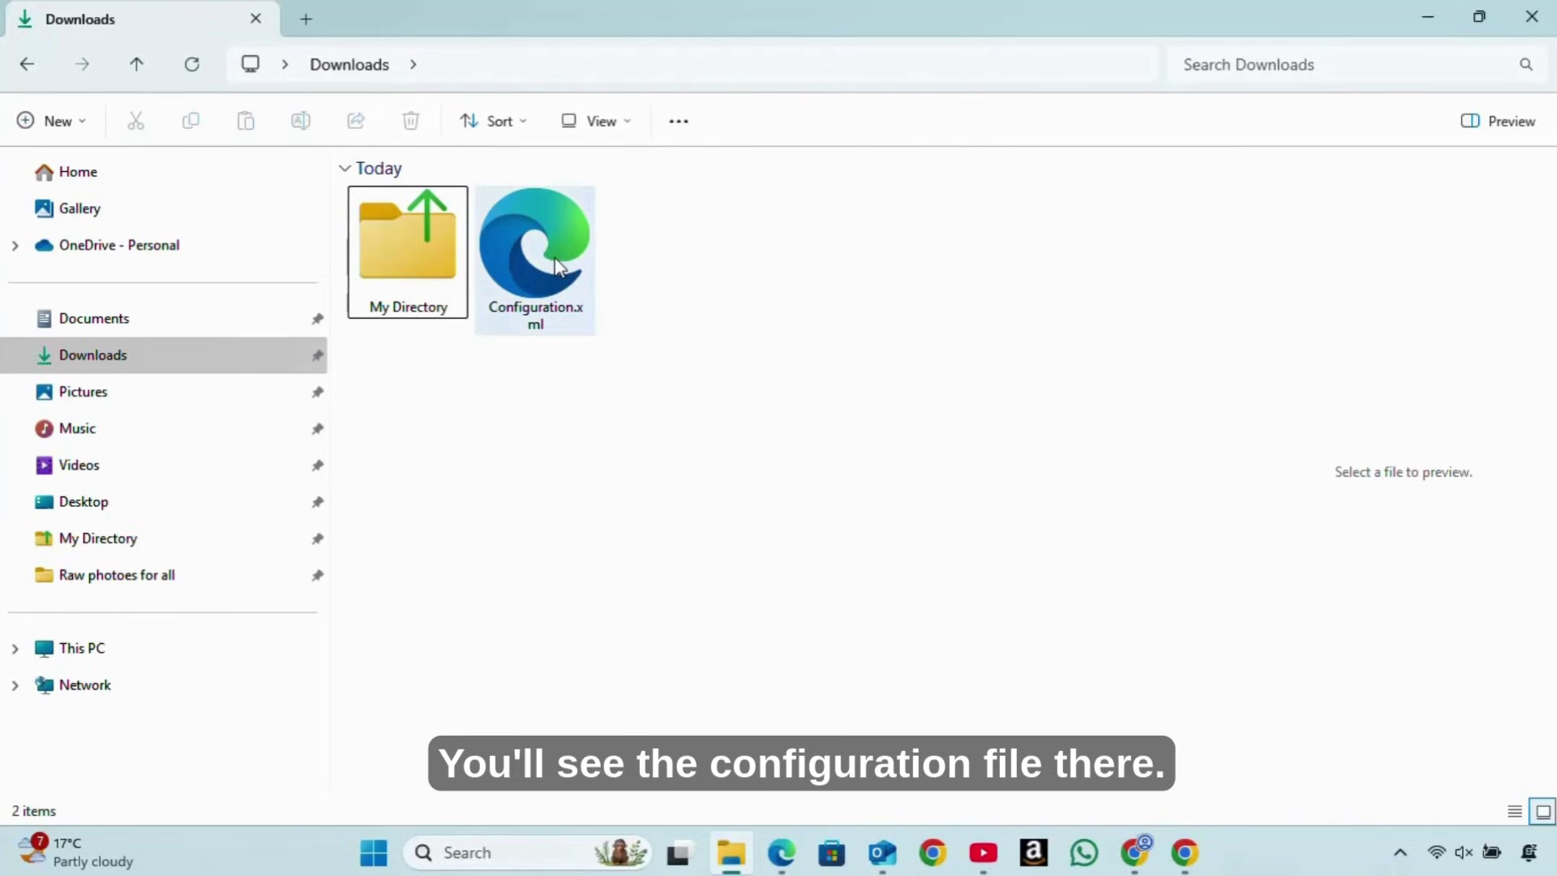
left_click(779, 242)
right_click(779, 241)
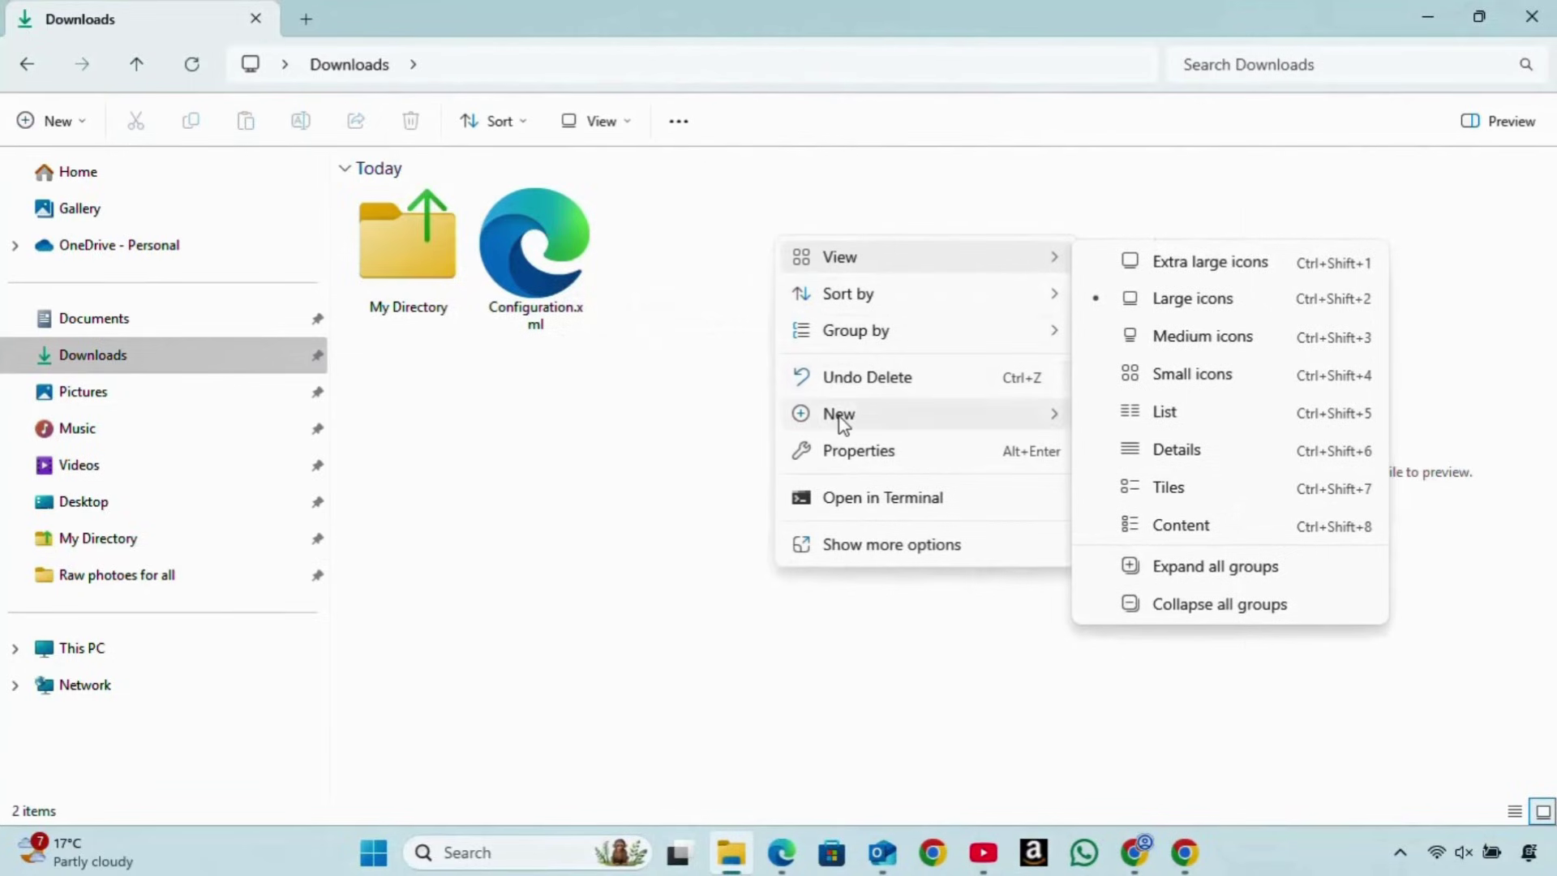
mouse_move(839, 414)
left_click(1150, 418)
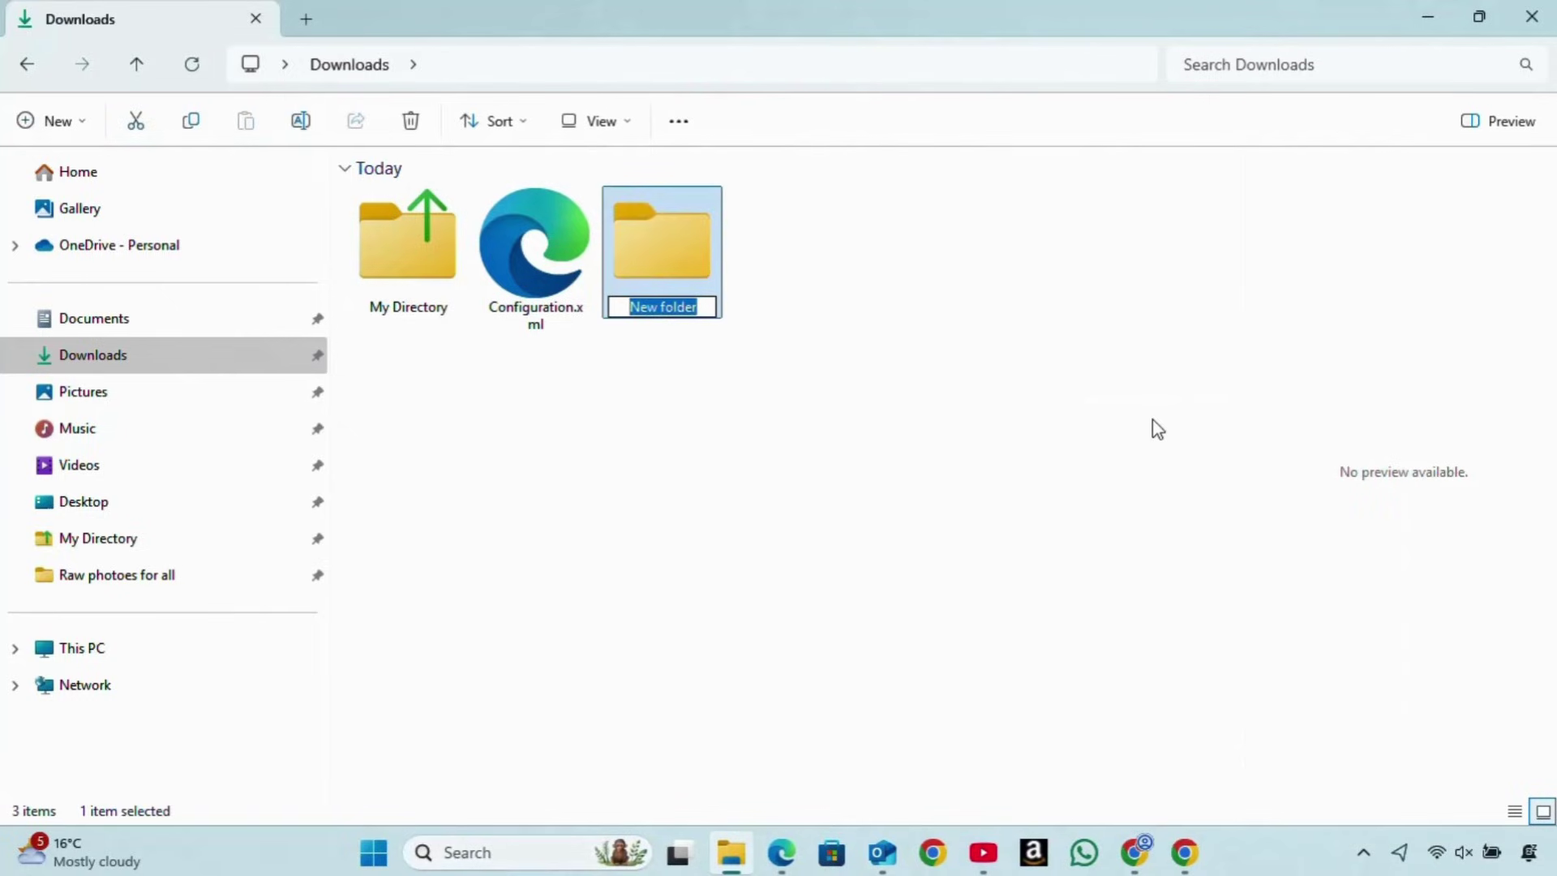
type("o")
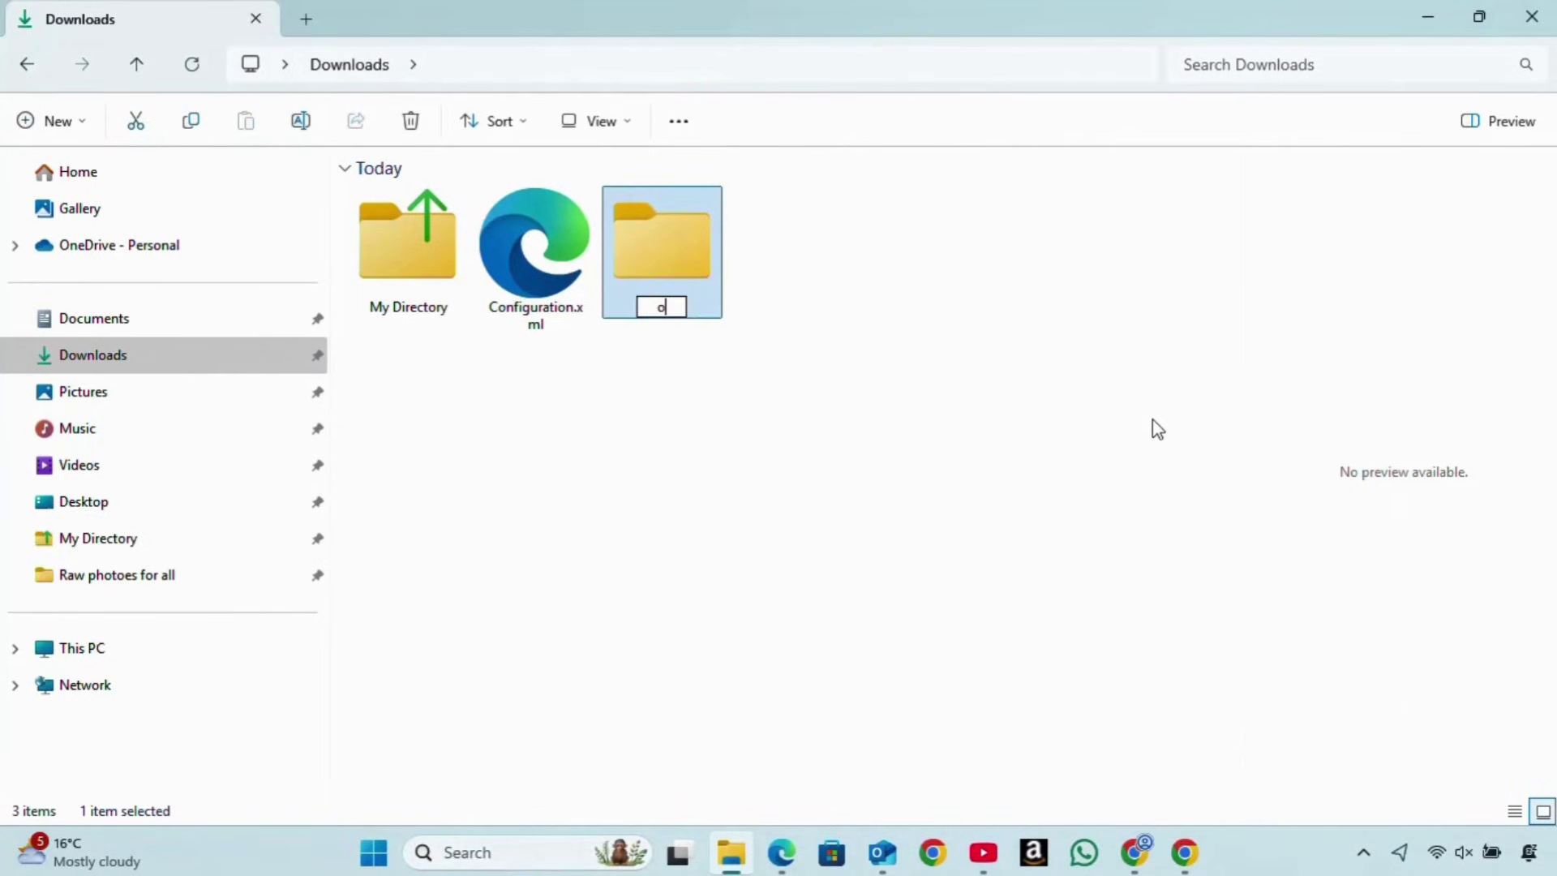
type("ffice")
key("Return")
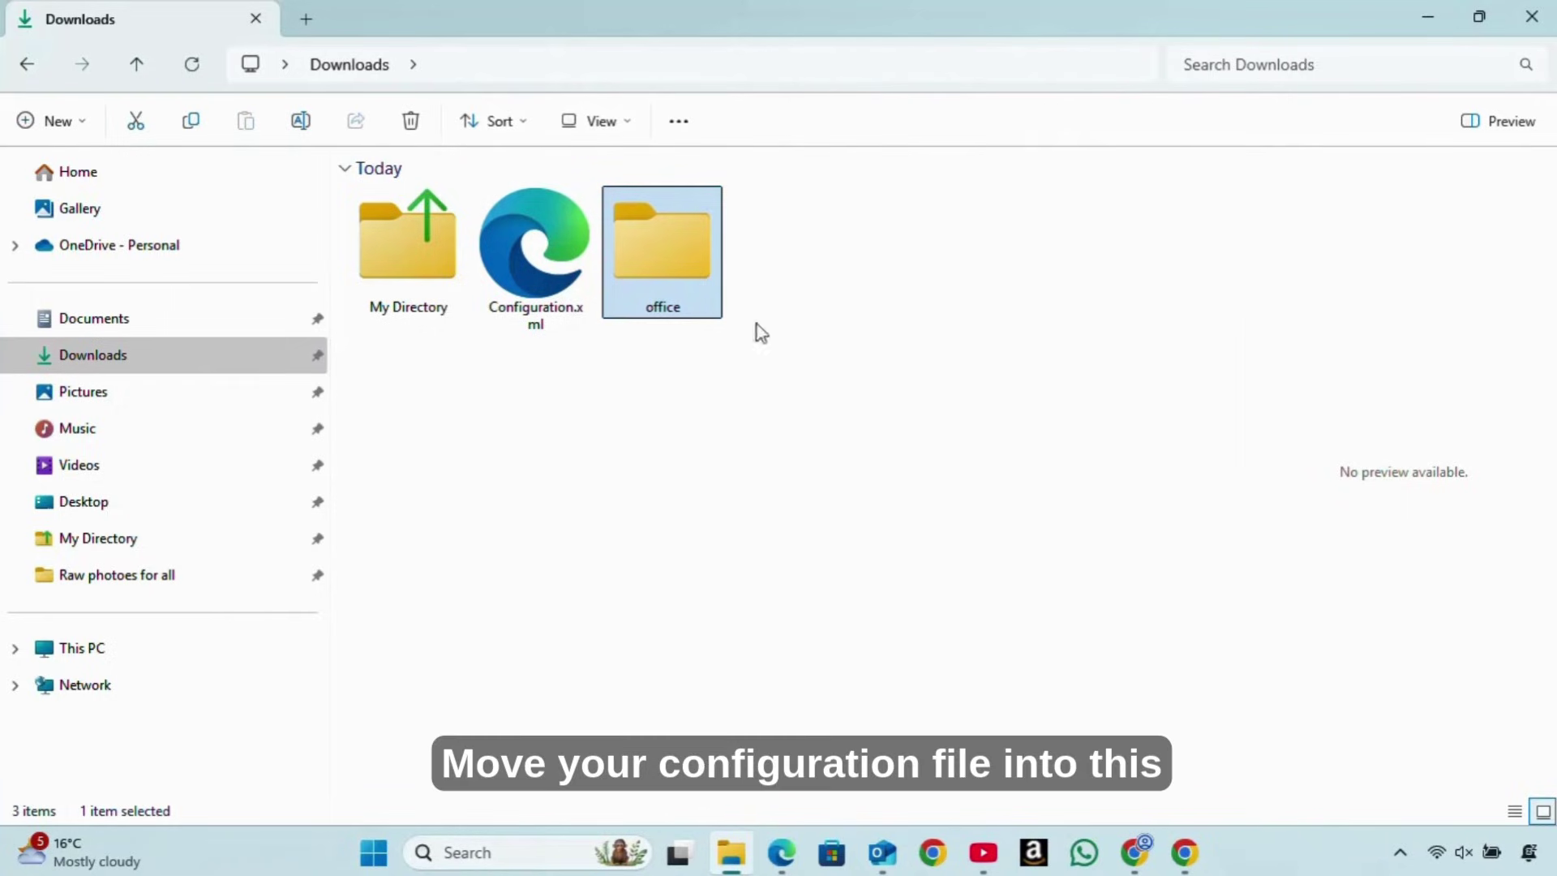
left_click_drag(523, 228, 646, 243)
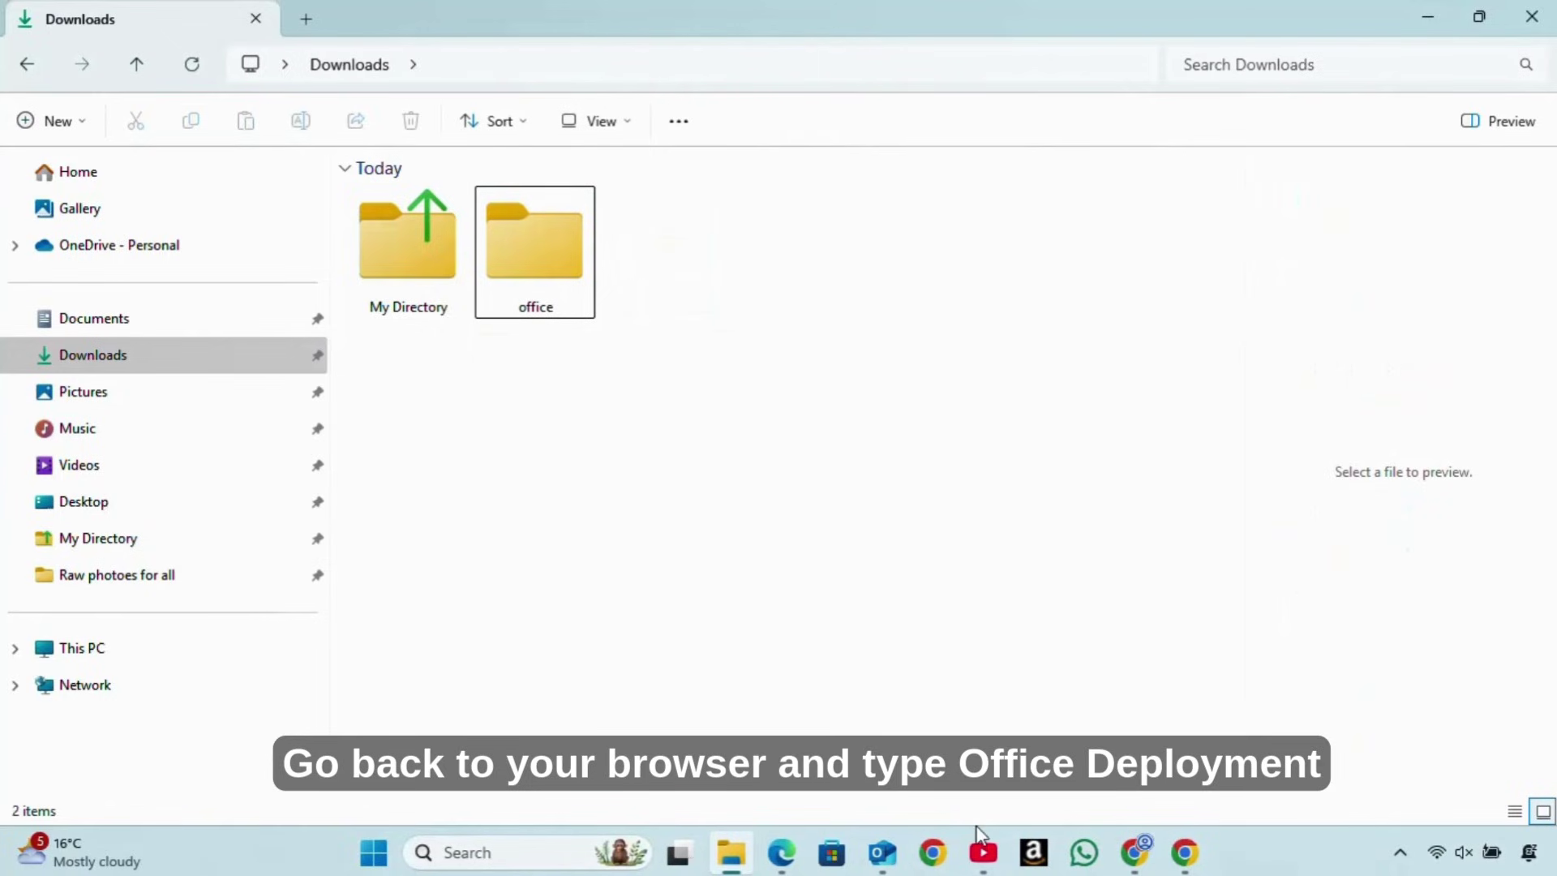
Search Google in Chrome for 'office deployment tool'
left_click(1137, 855)
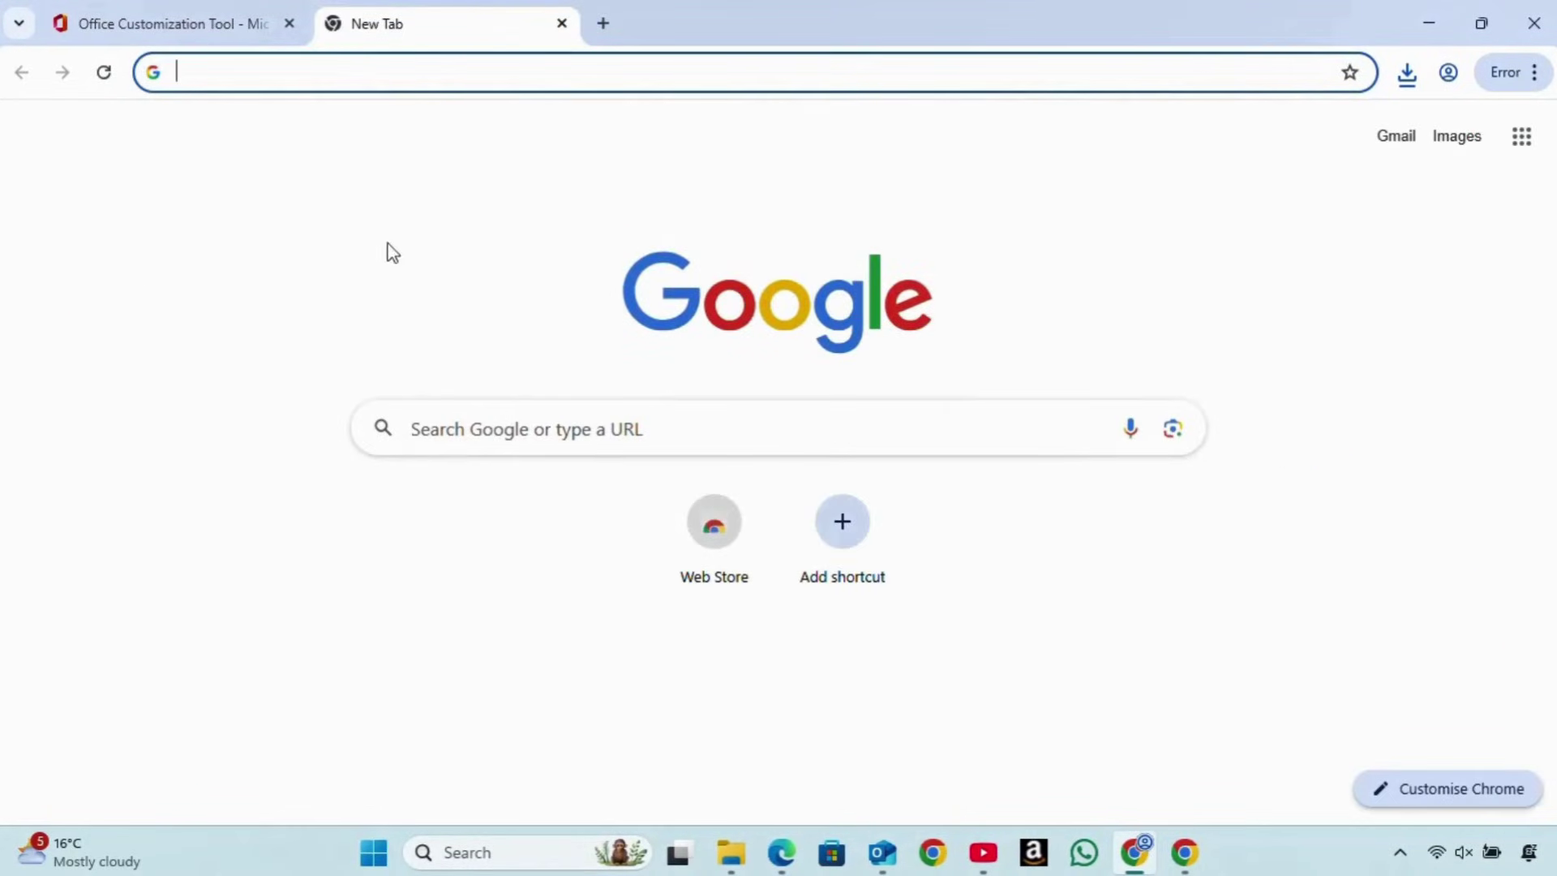
left_click(548, 429)
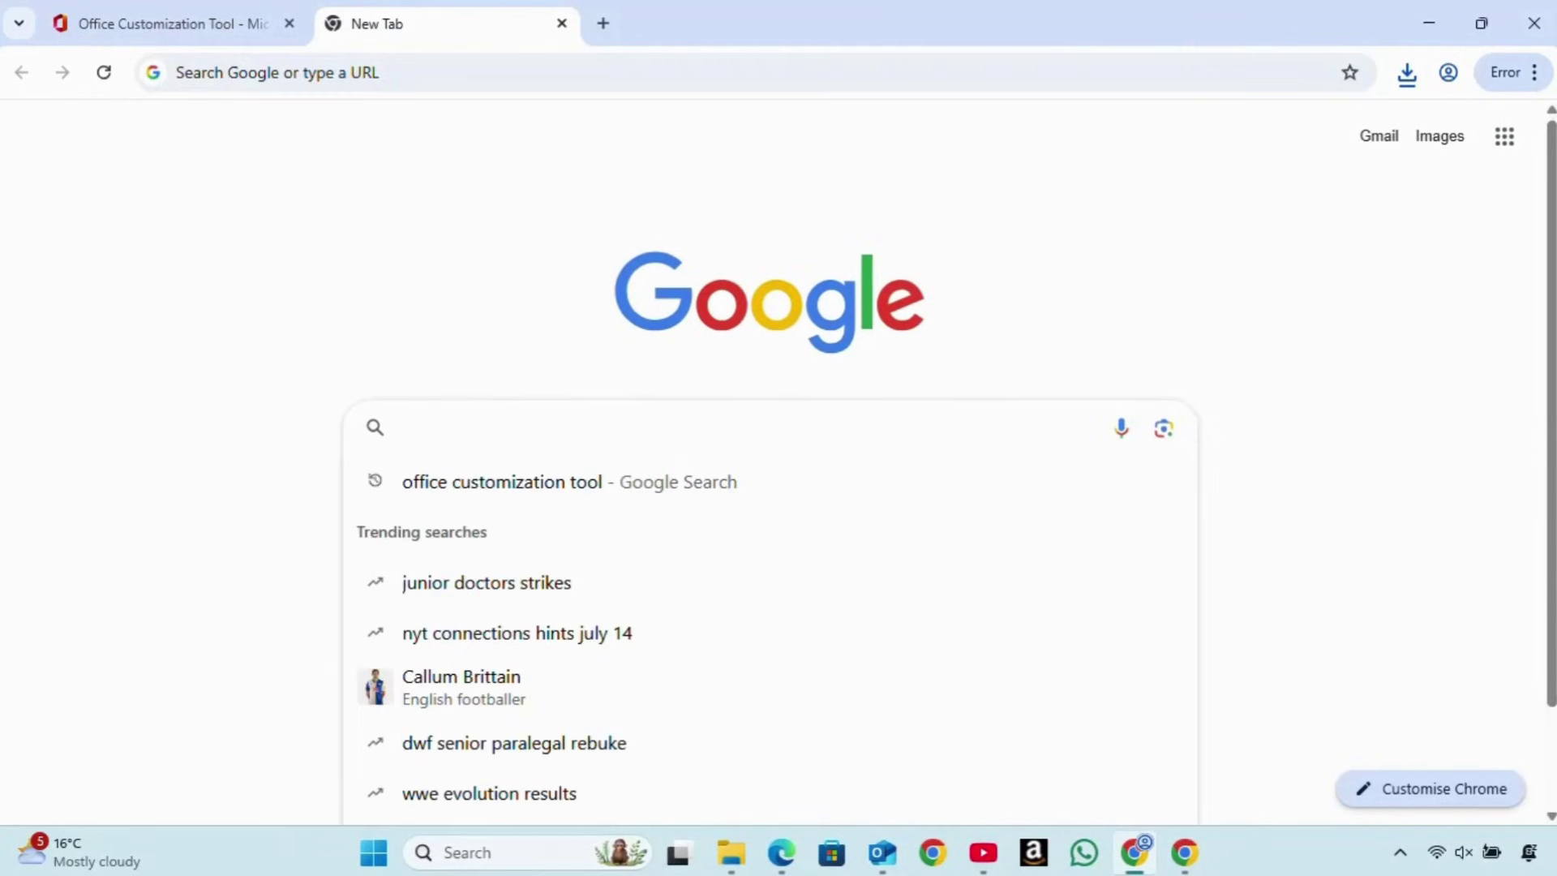
type("o")
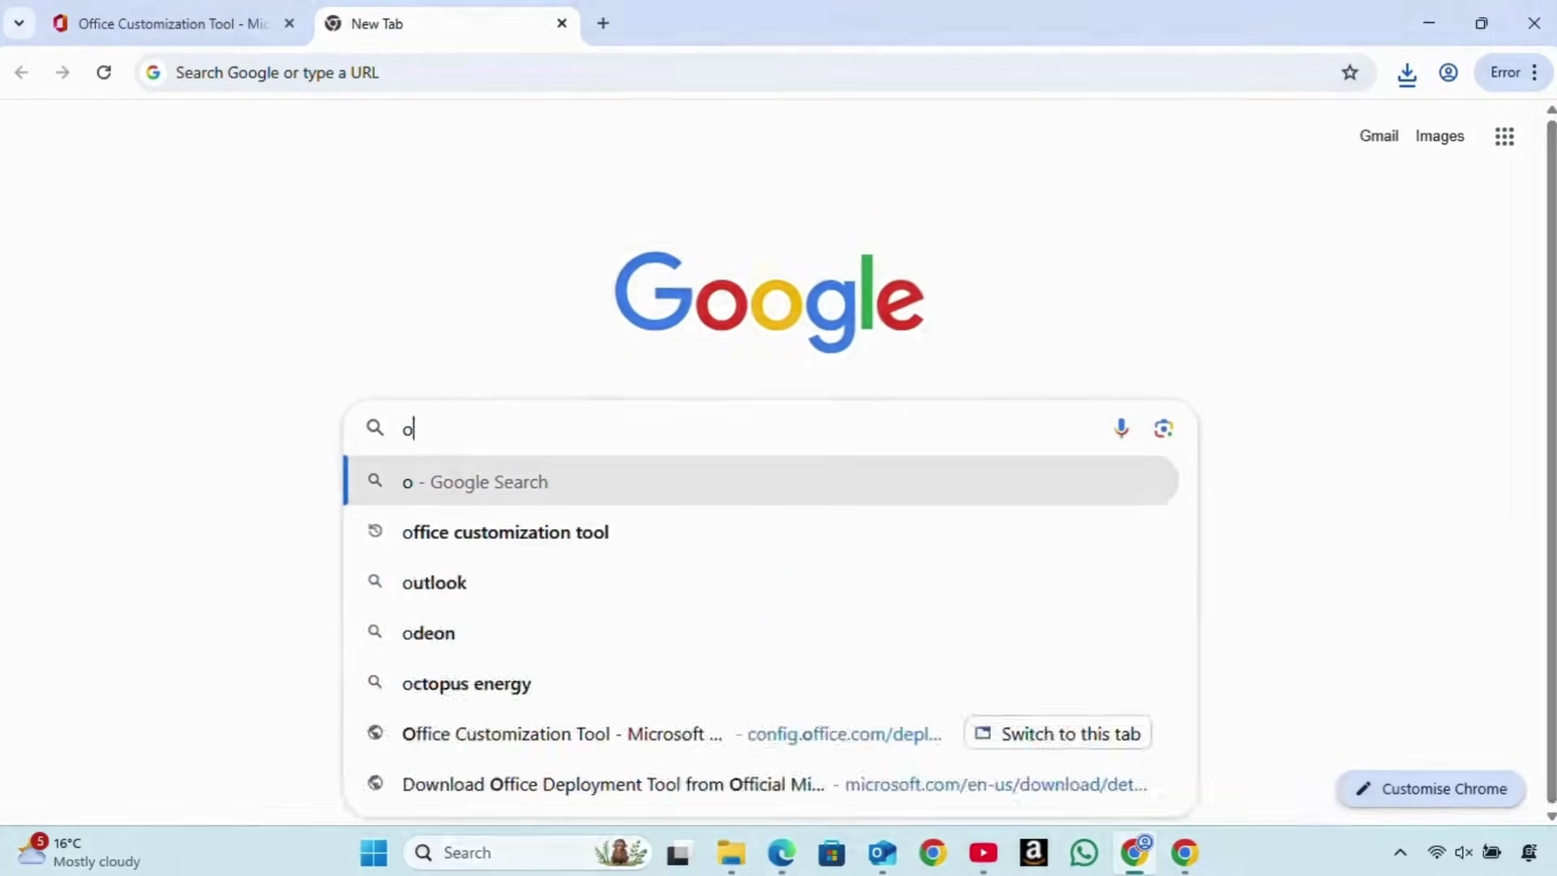
type("ffice ")
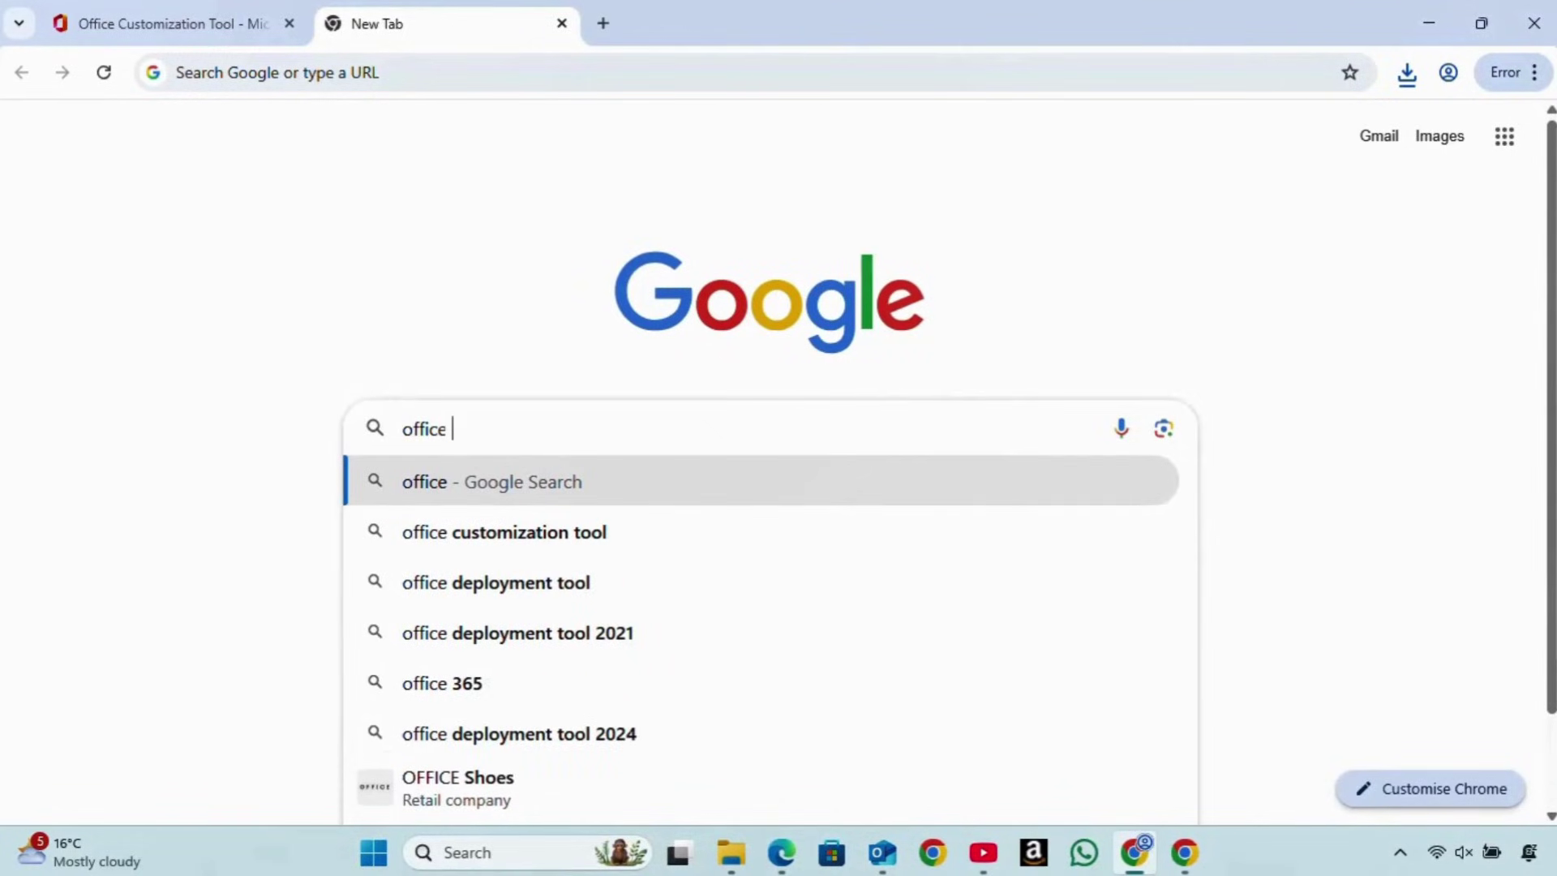
type("d")
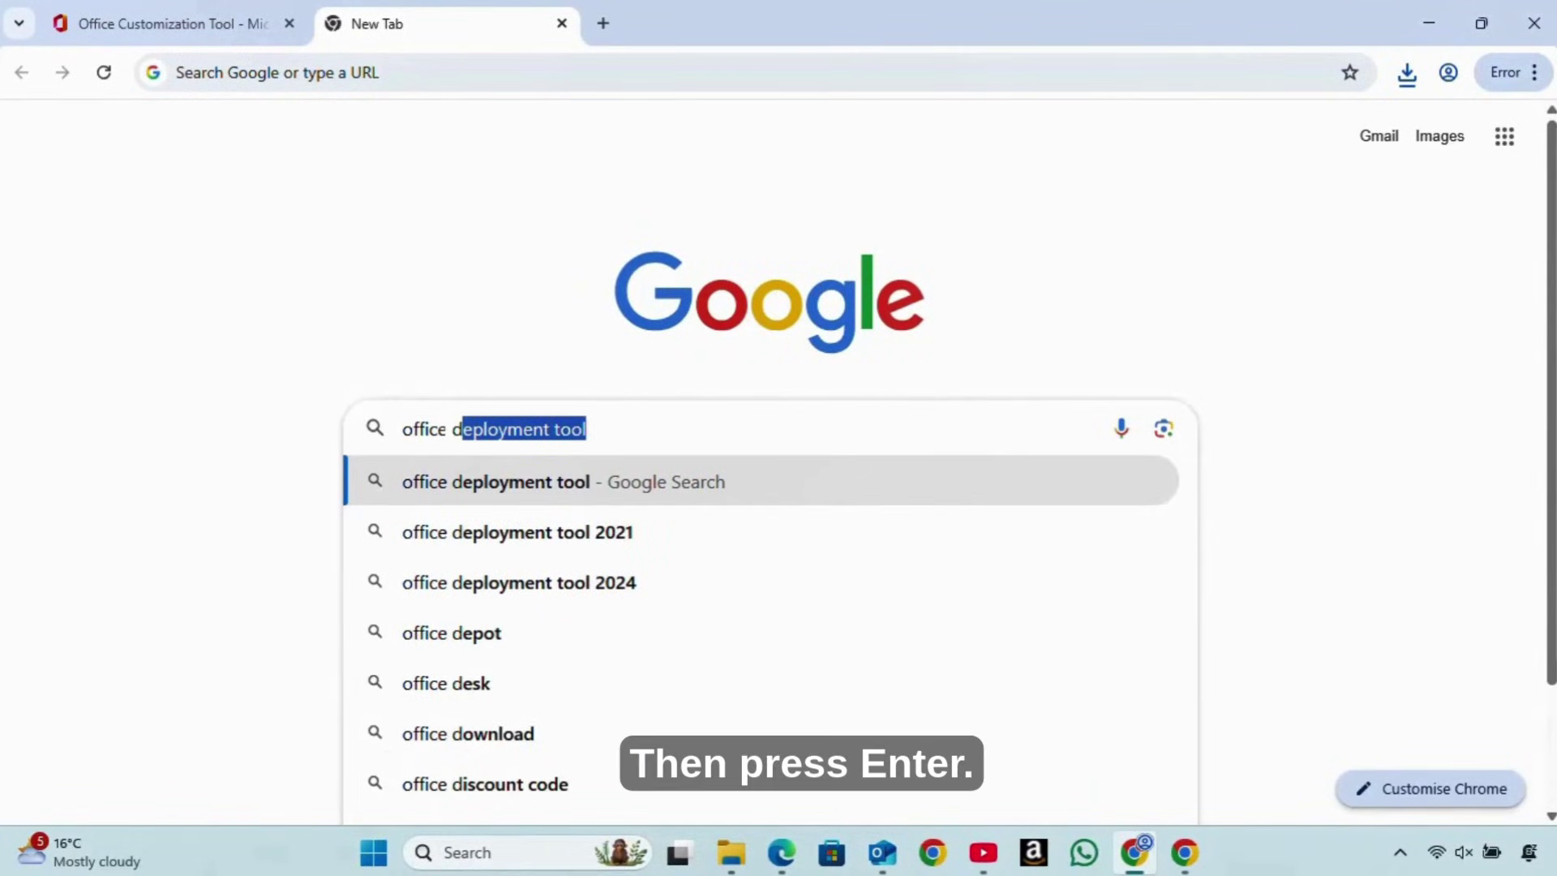
key("Right")
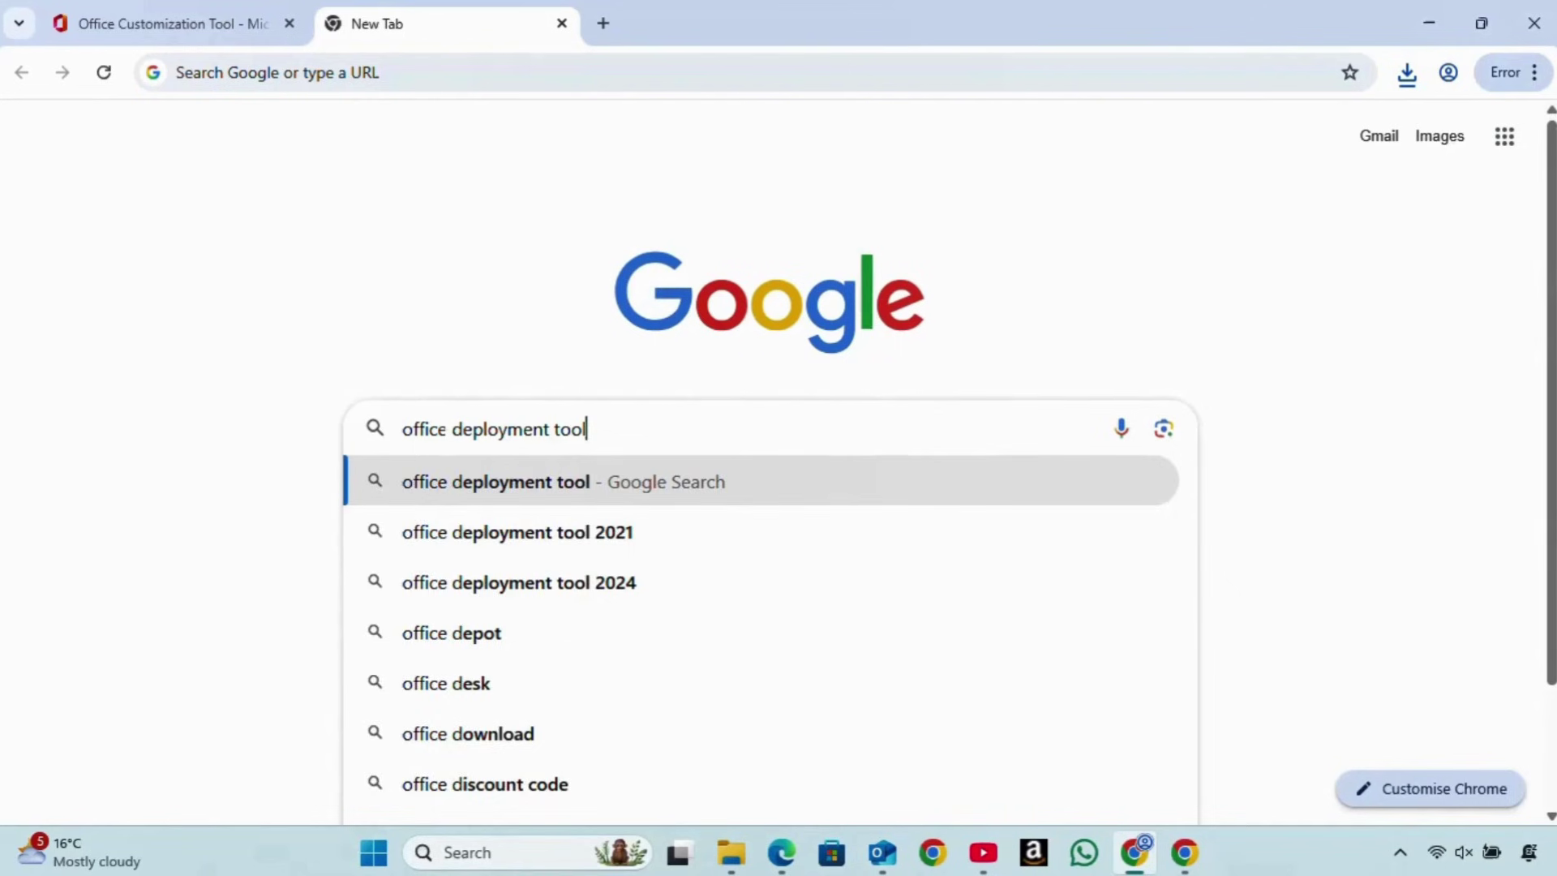
key("Return")
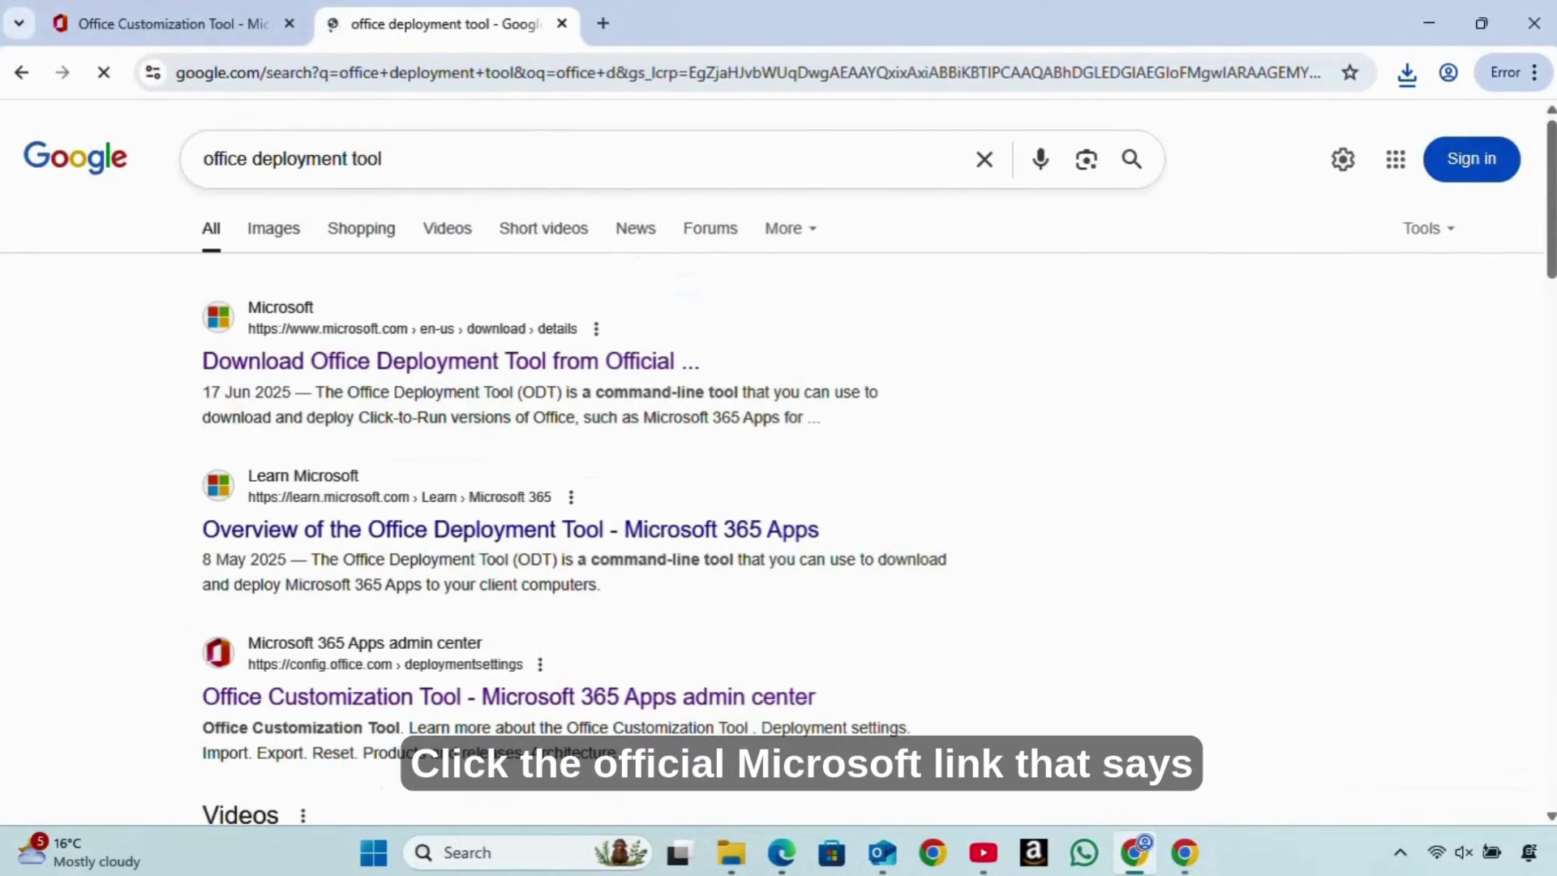
Download officedeploymenttool_18827-20140.exe from Microsoft's Office Deployment Tool page
left_click(349, 363)
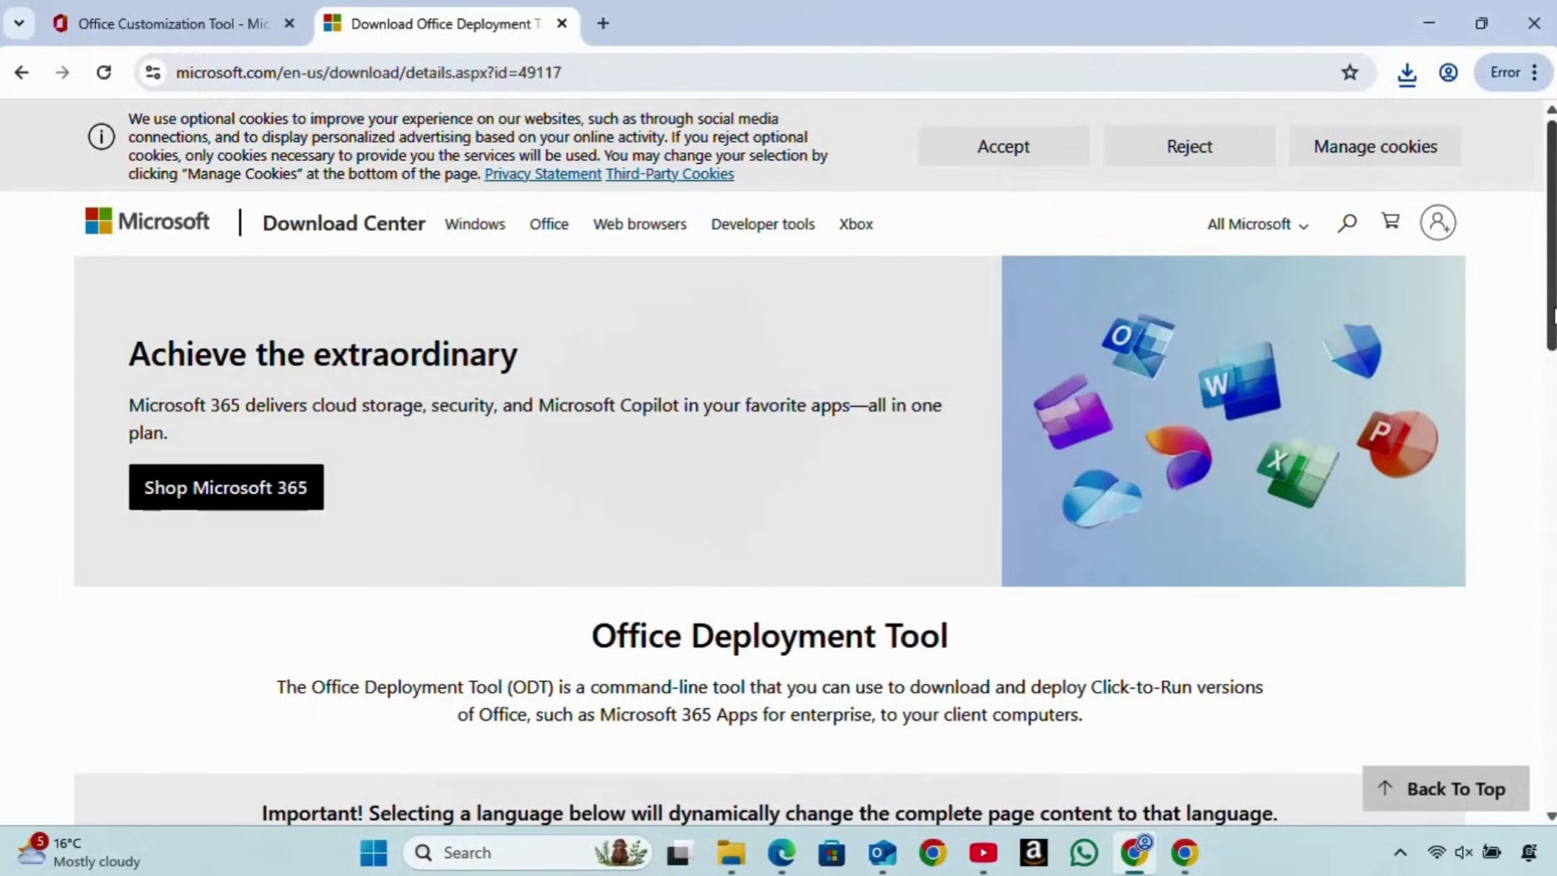
scroll(1460, 457, "down", 3)
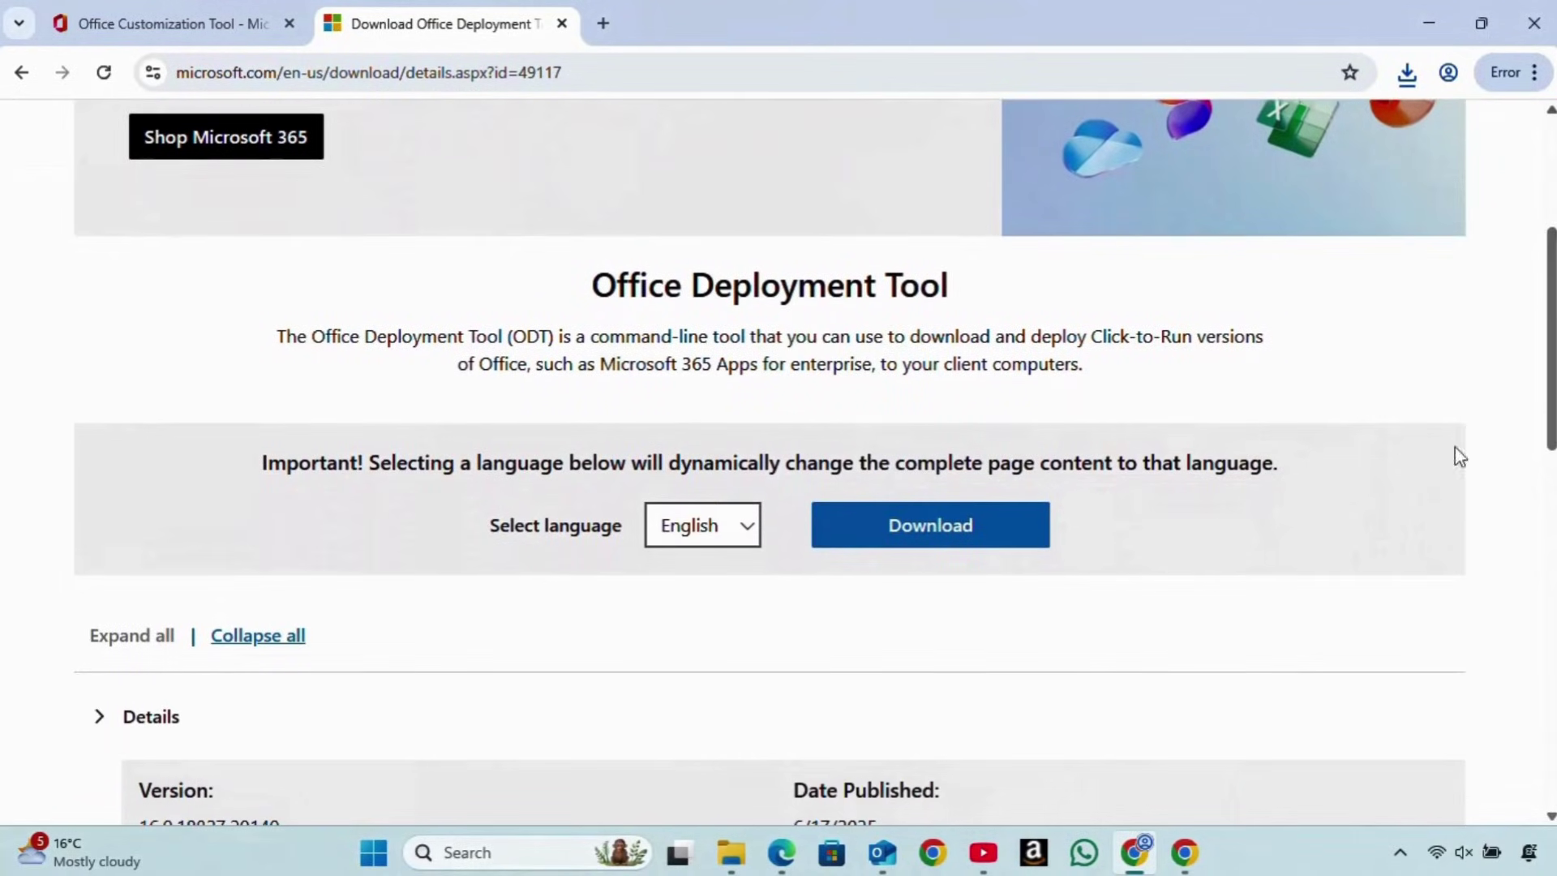
left_click(896, 529)
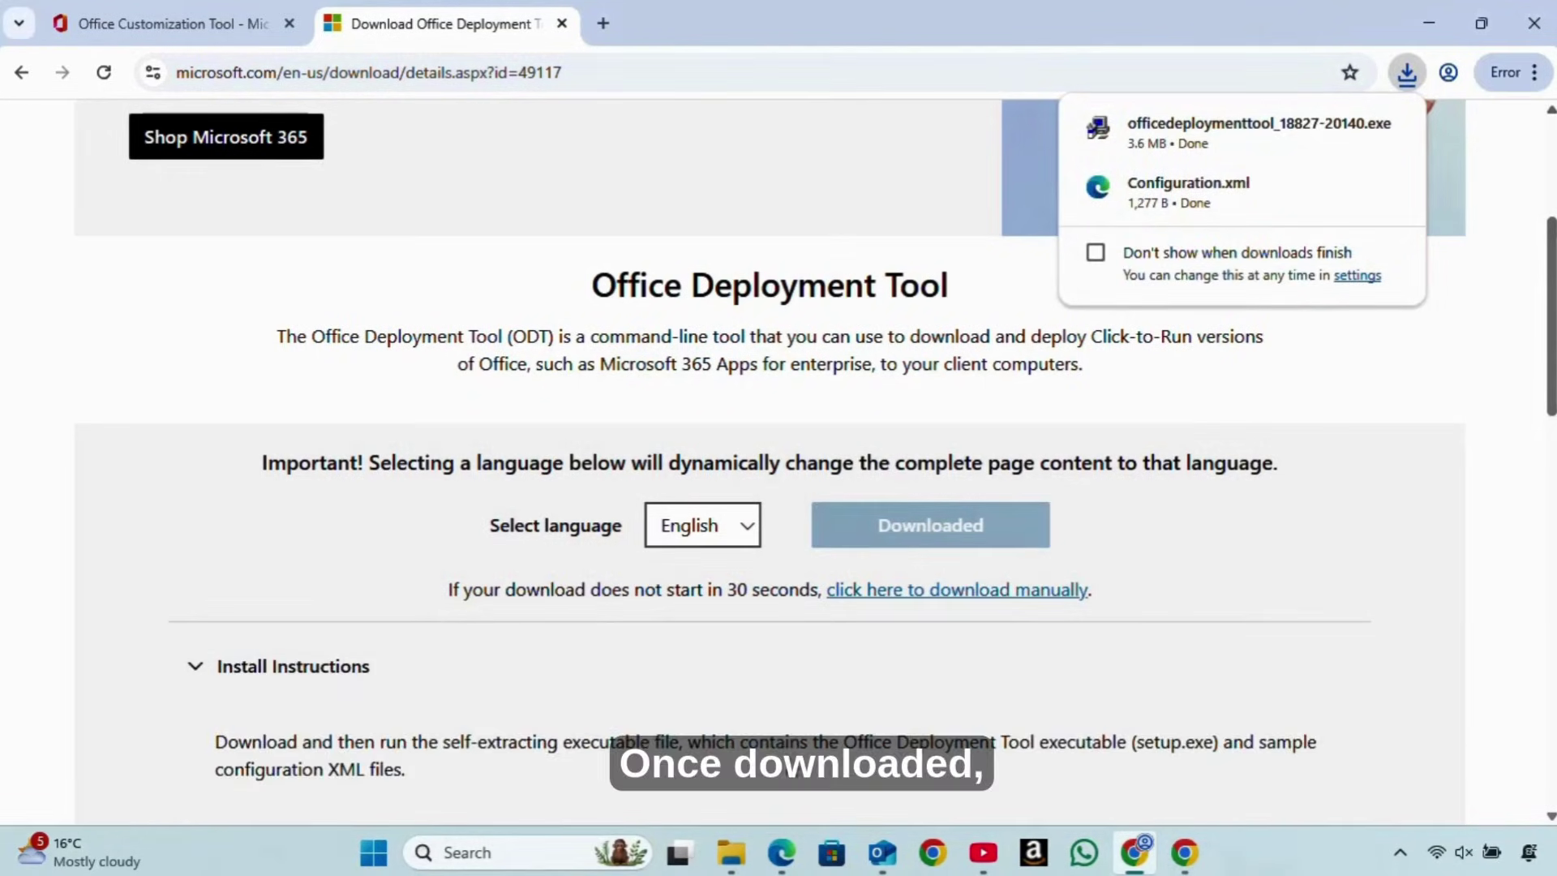
Run the officedeploymenttool installer, accept its license and extract it into Downloads
left_click(732, 854)
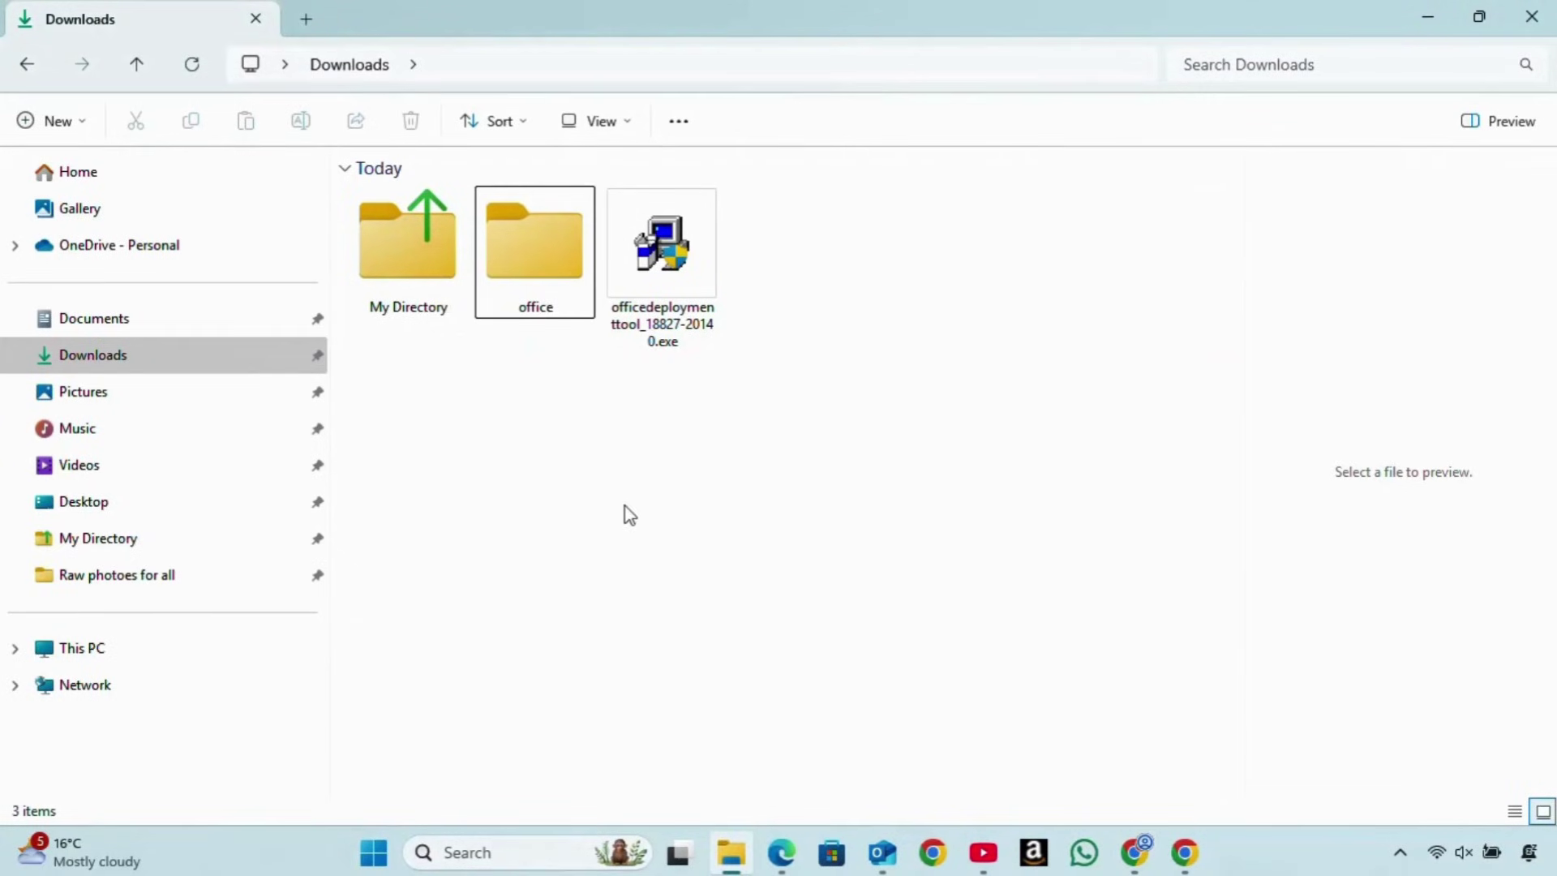
double_click(673, 250)
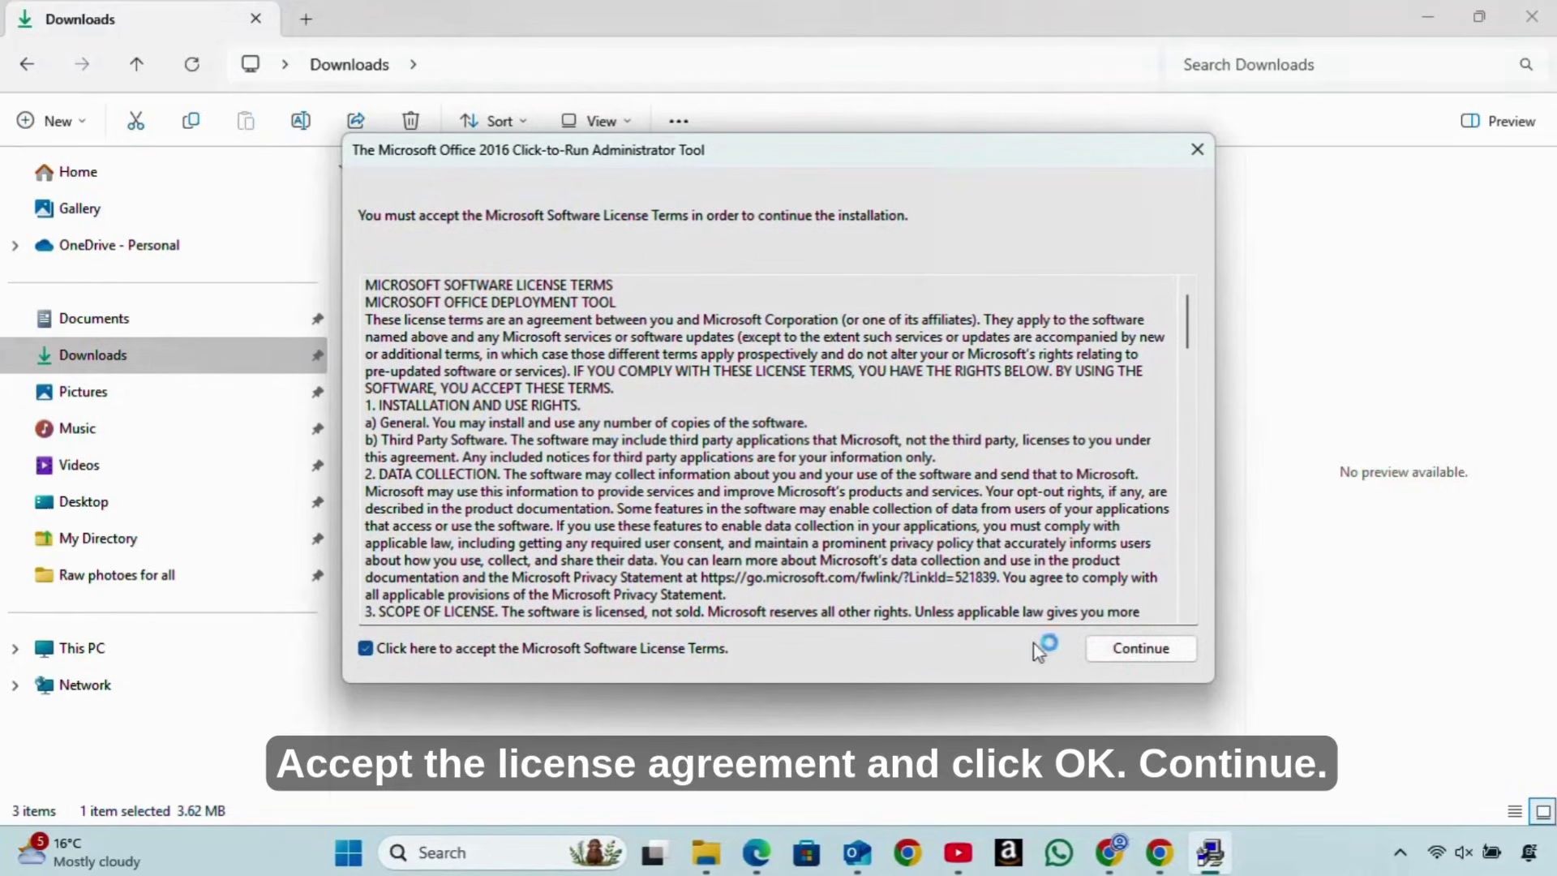
left_click(1138, 655)
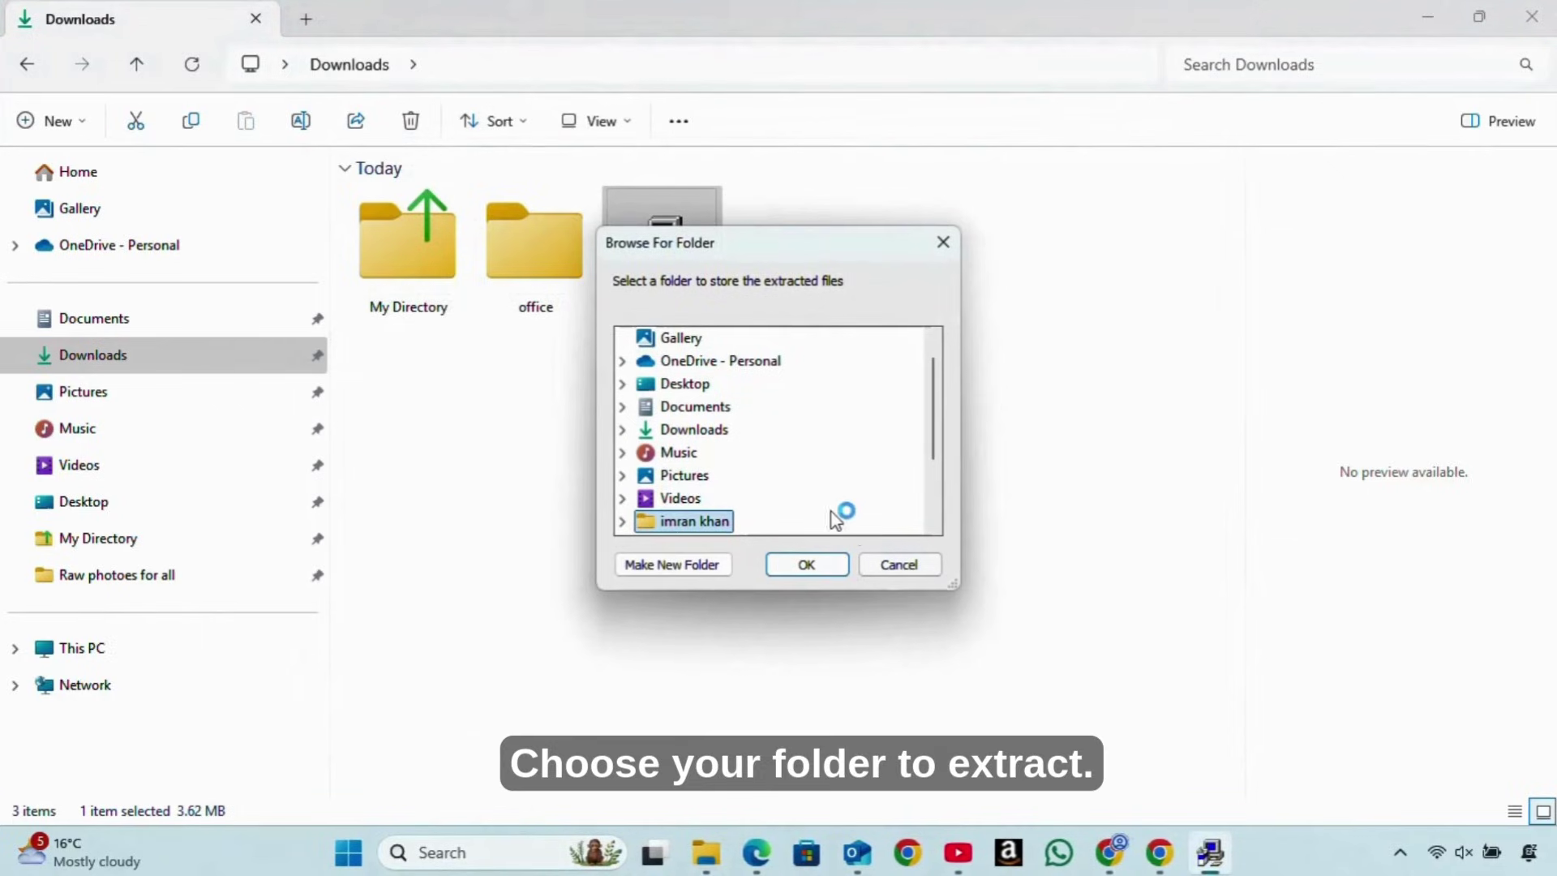
left_click(683, 434)
left_click(789, 565)
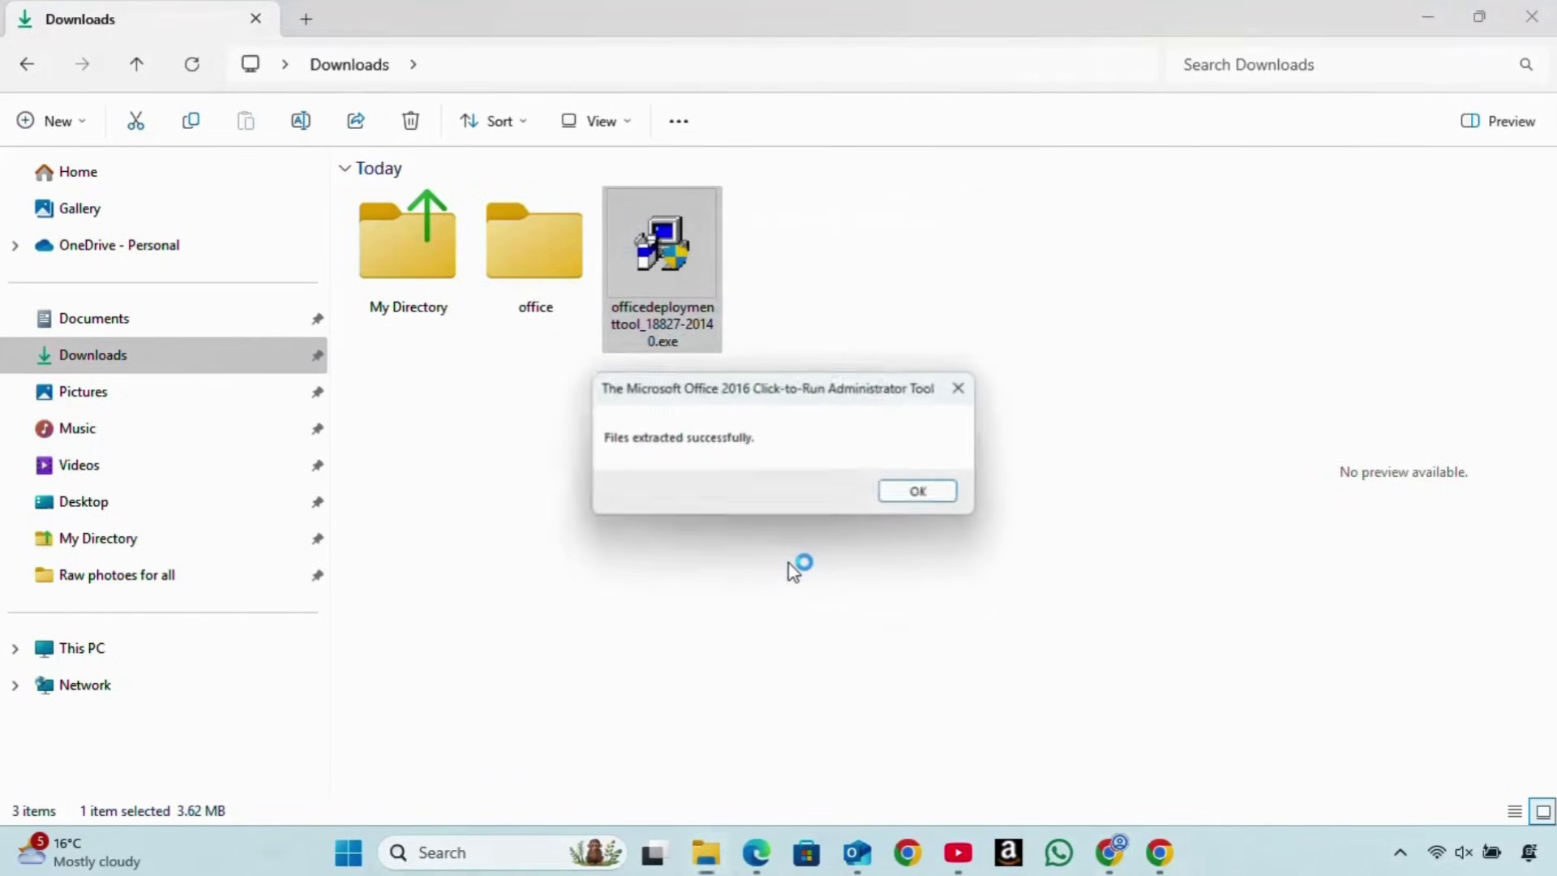
left_click(928, 497)
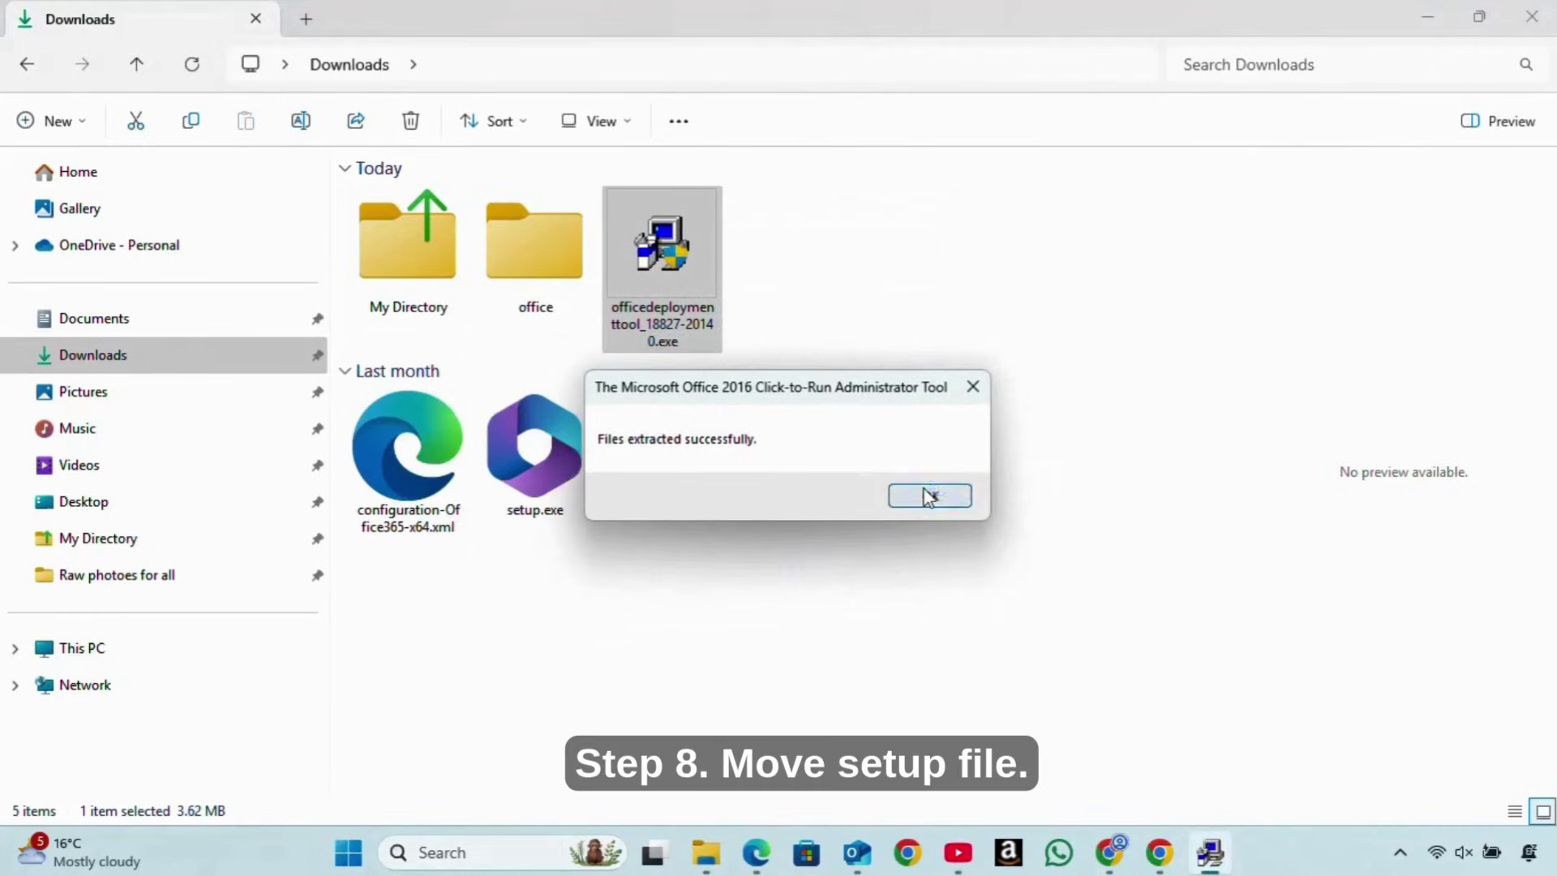
Drag setup.exe into the office folder, then open that folder
left_click(599, 602)
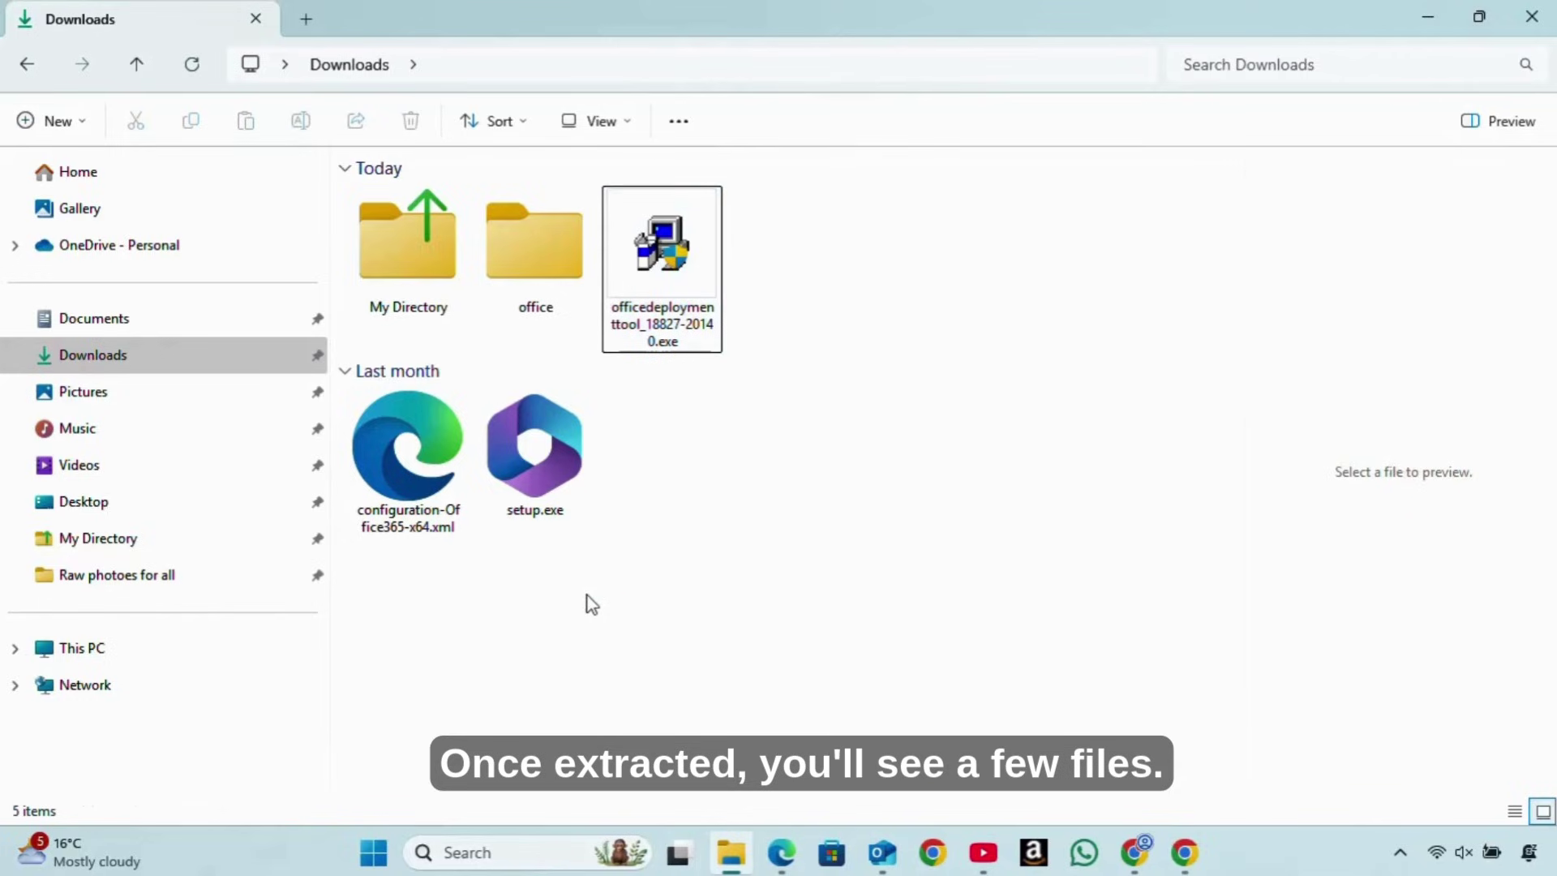
left_click(541, 446)
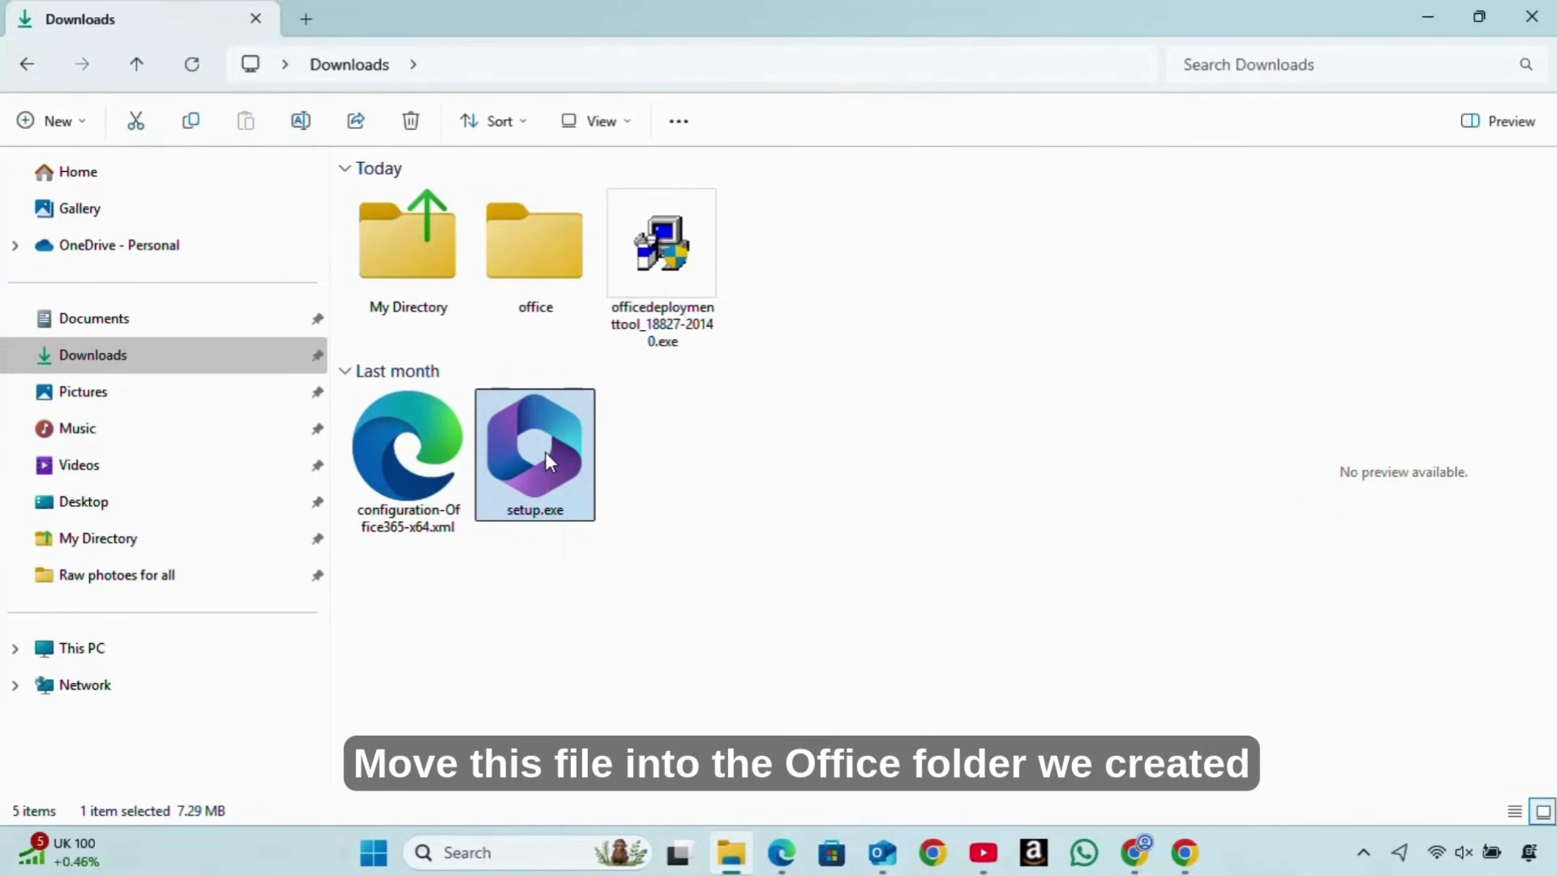
left_click_drag(545, 451, 536, 284)
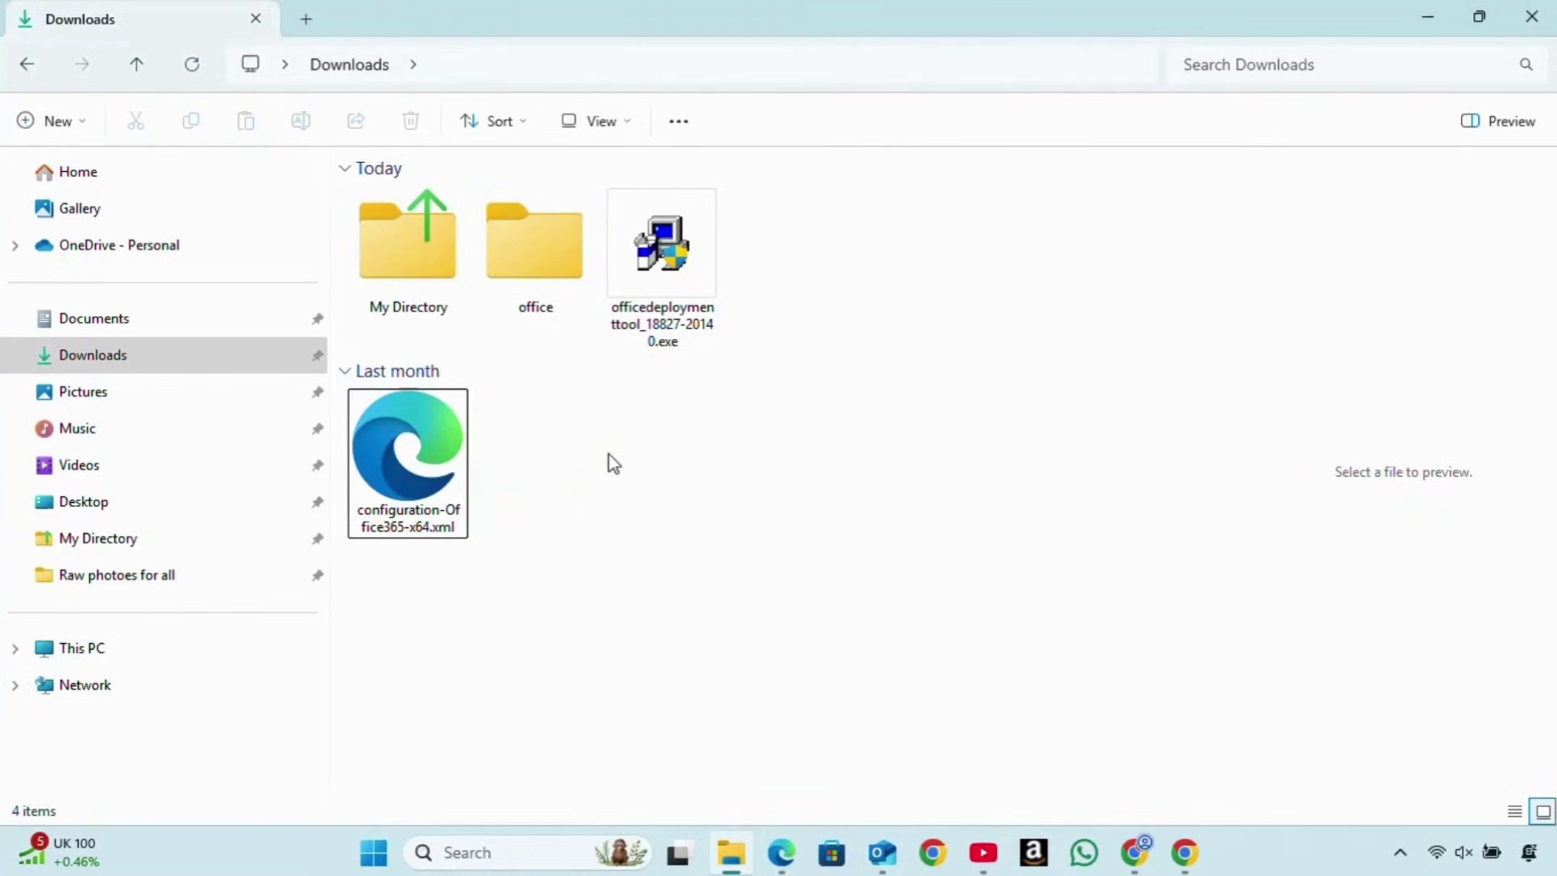
left_click(545, 277)
double_click(545, 277)
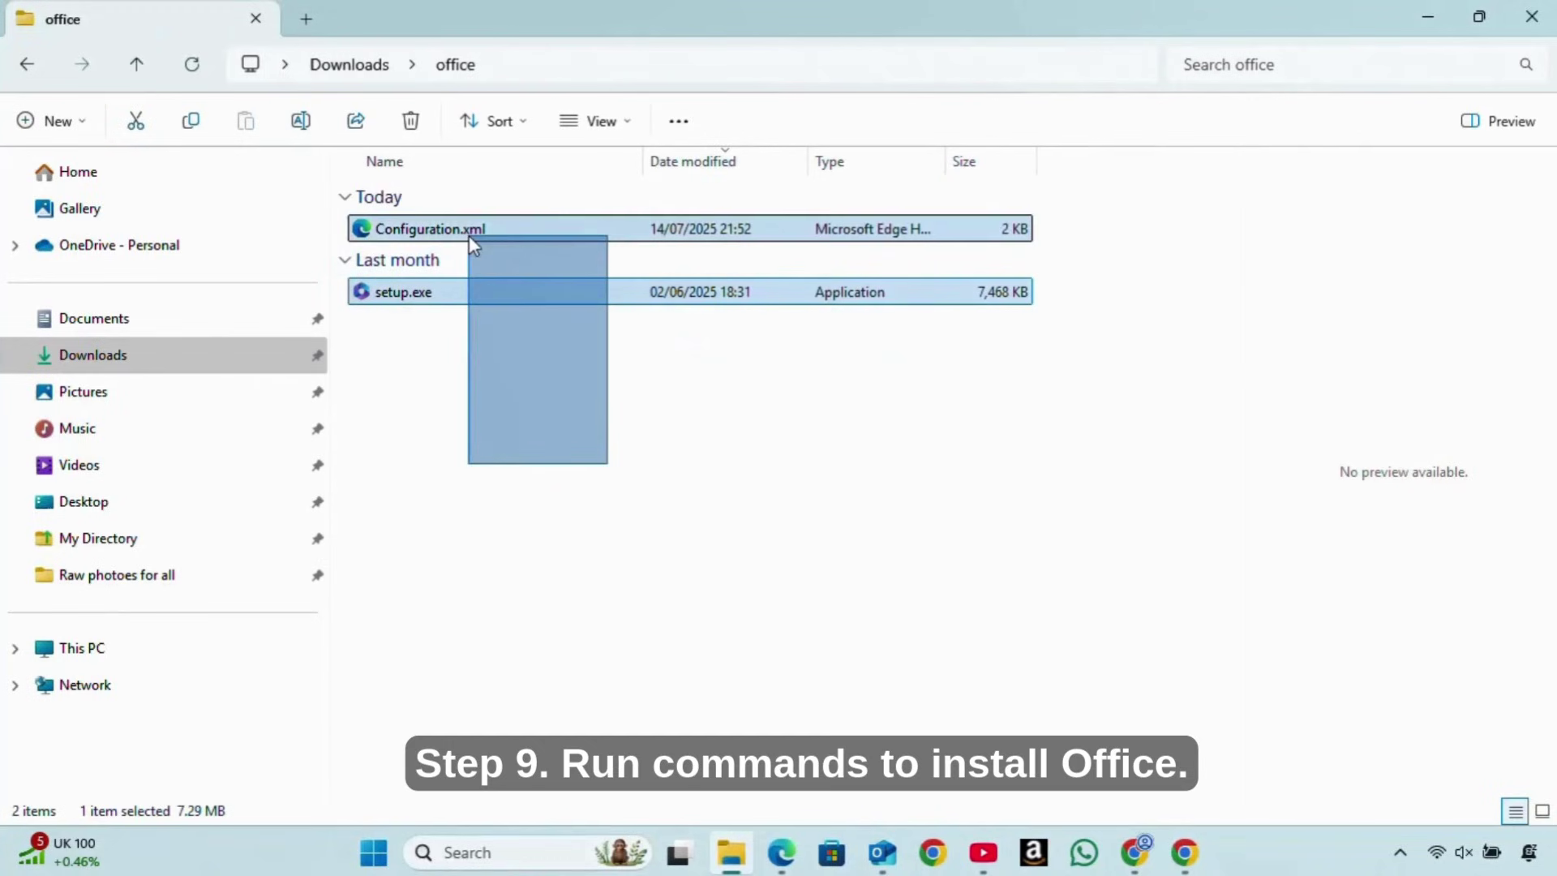
left_click_drag(611, 473, 469, 235)
left_click(471, 405)
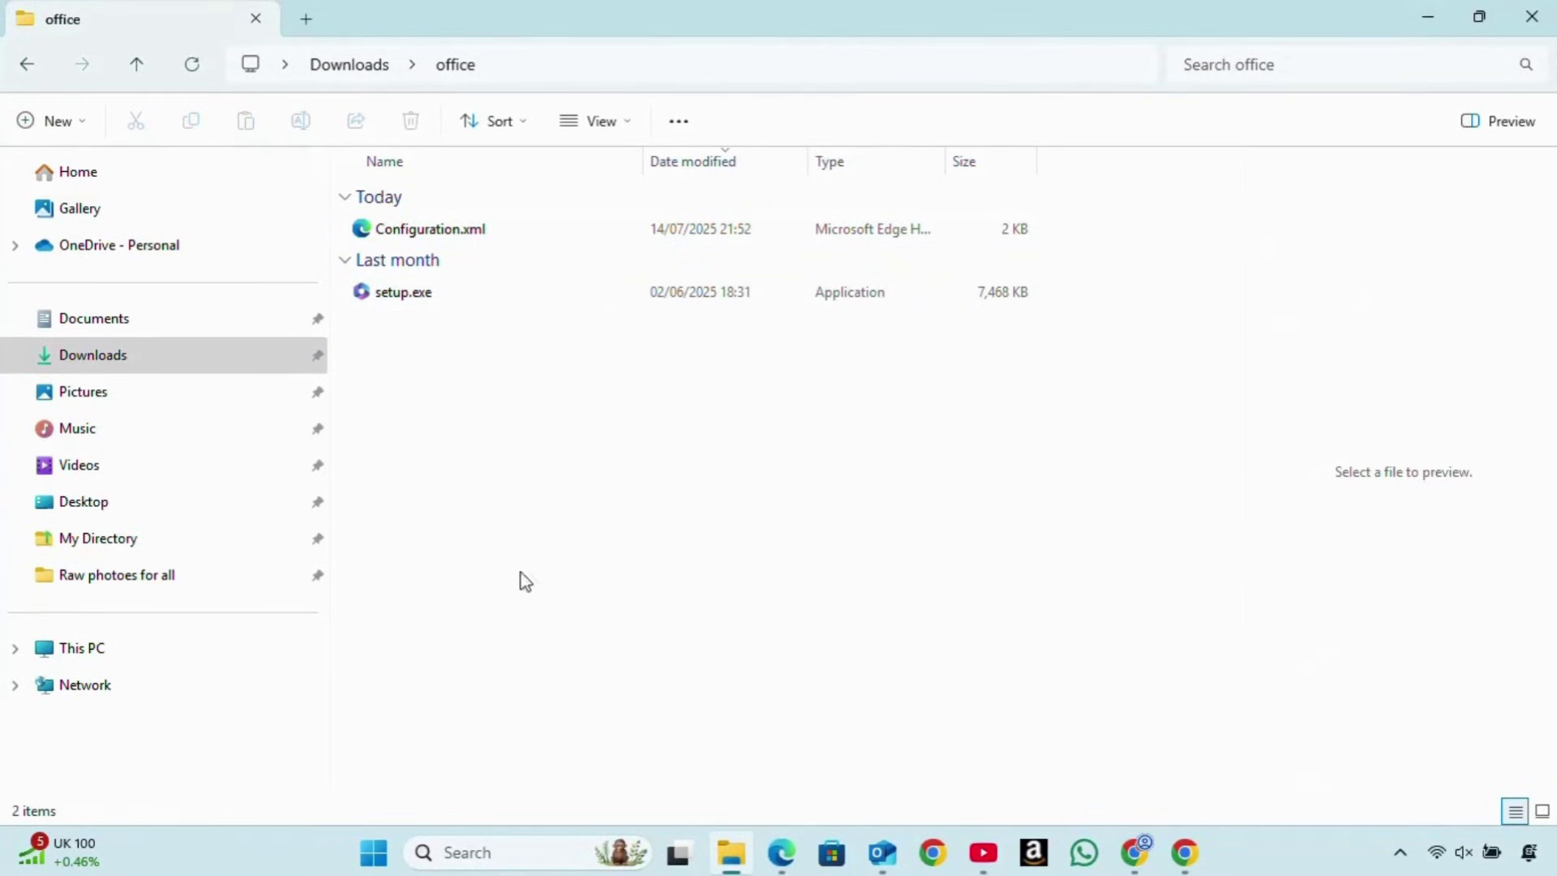
Launch Command Prompt as administrator from Windows search and move its window aside
left_click(487, 852)
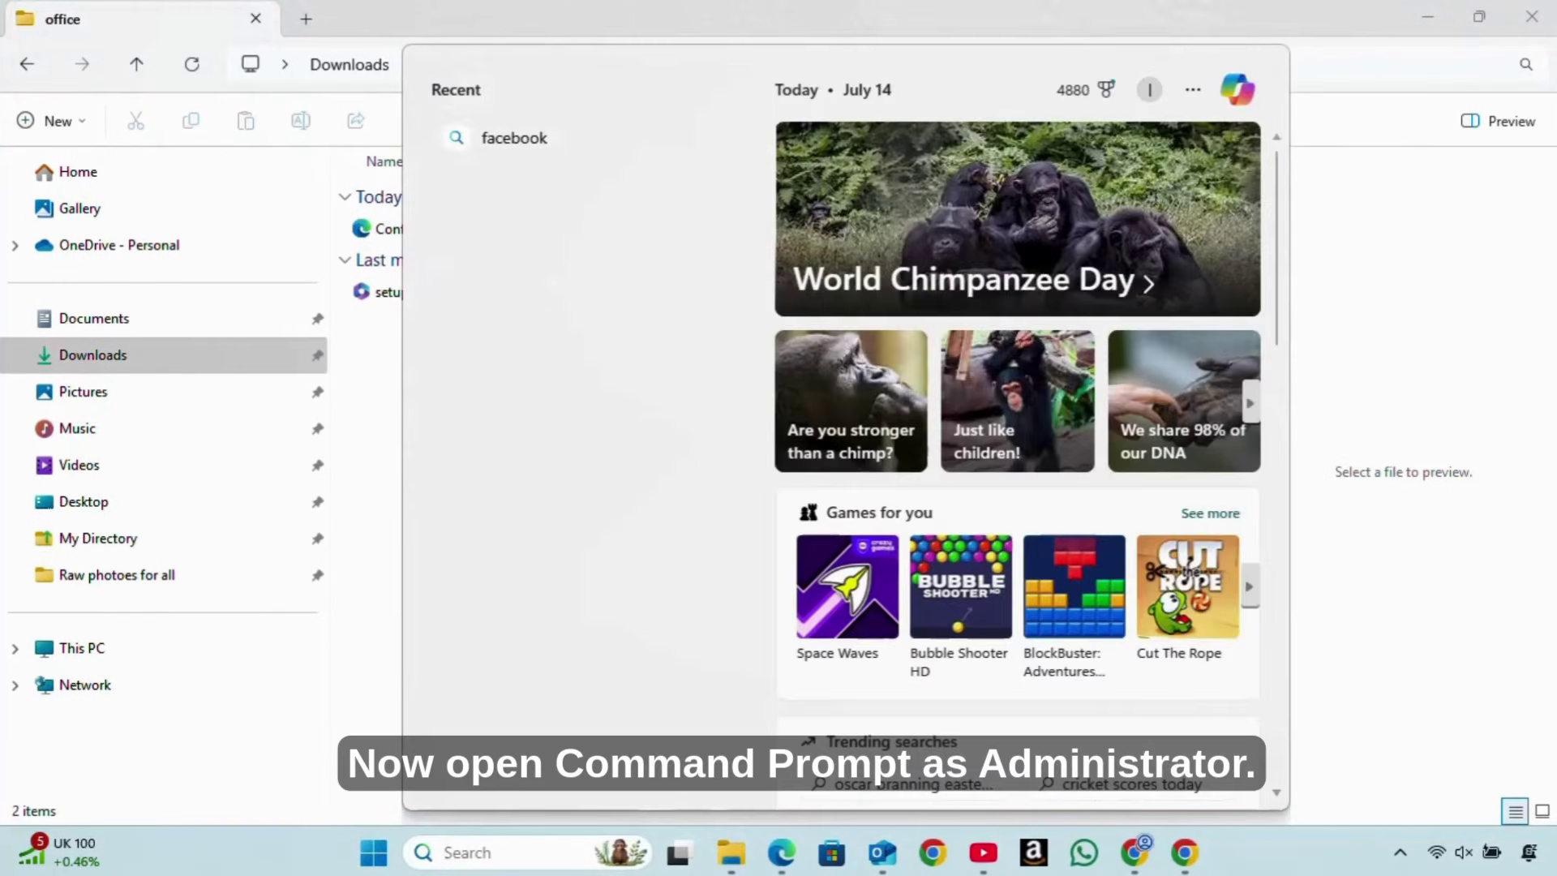
type("cmd")
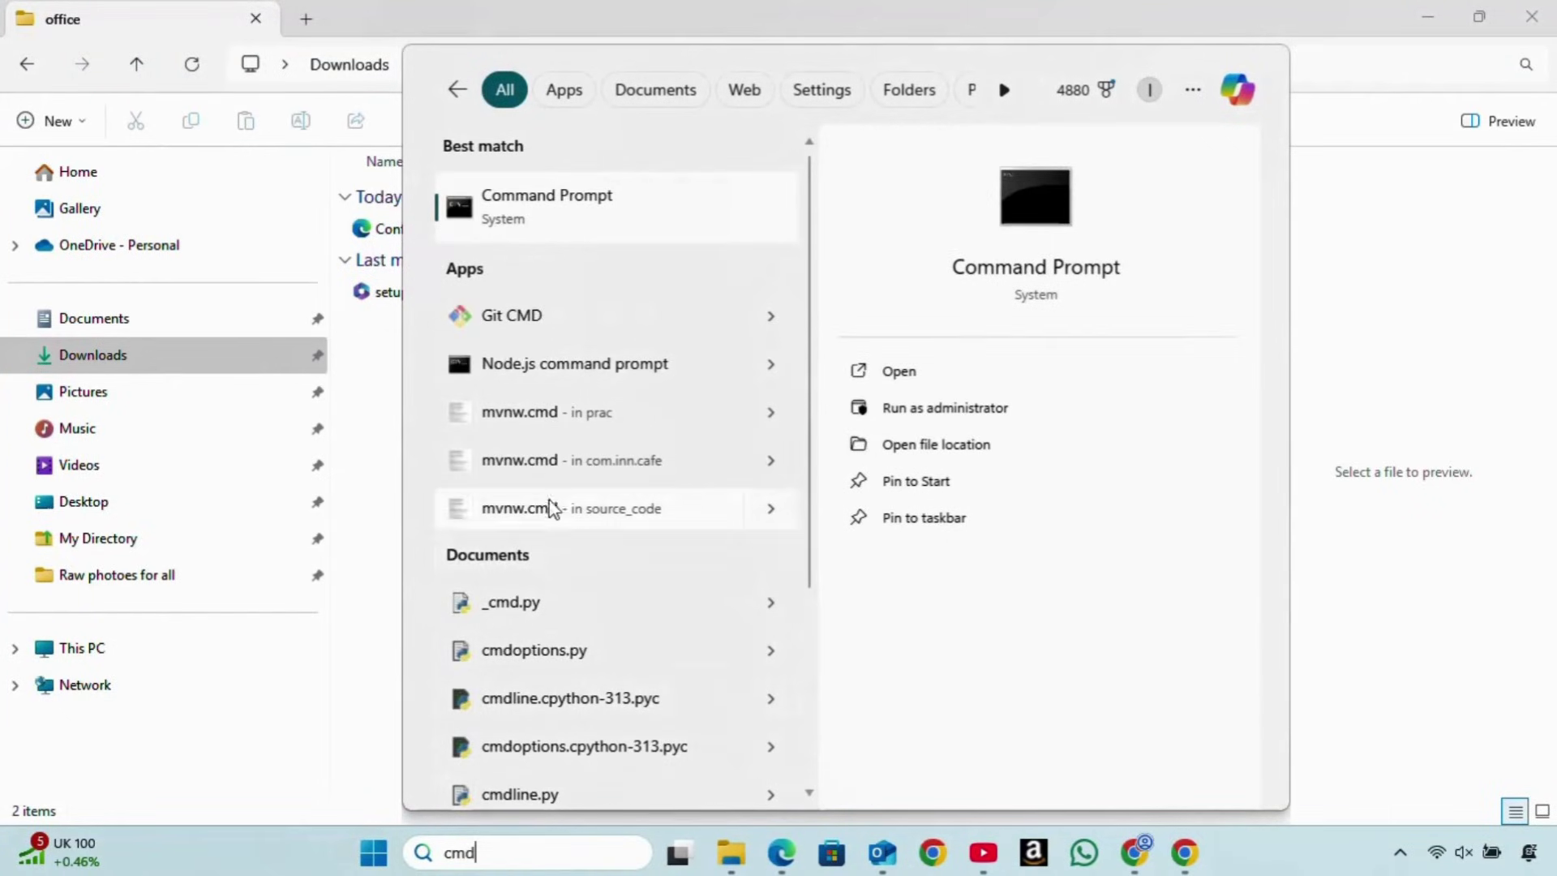
right_click(591, 210)
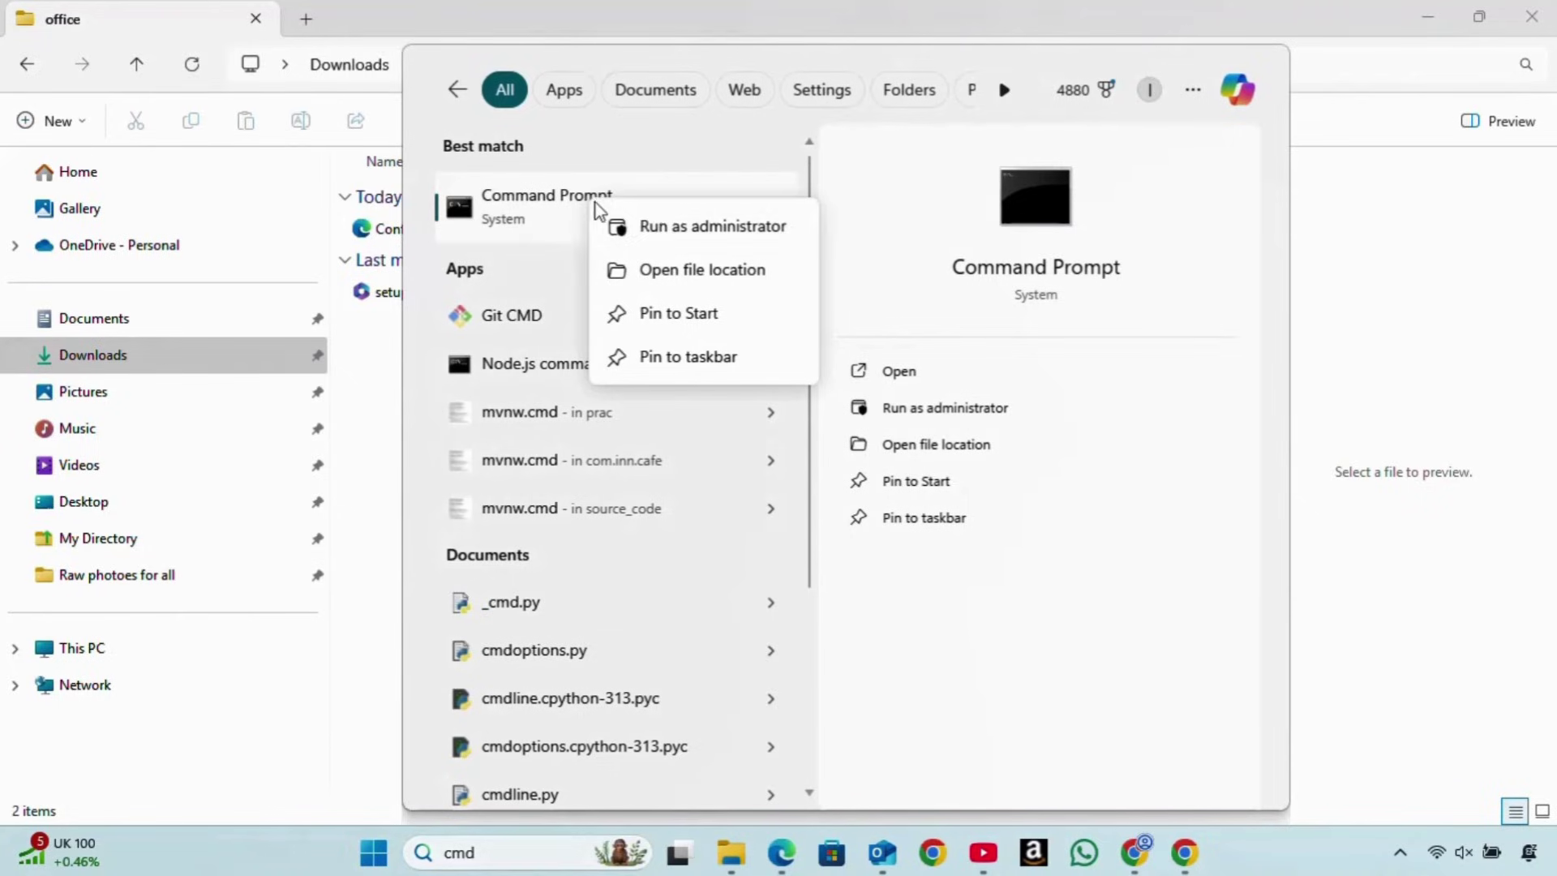
left_click(645, 231)
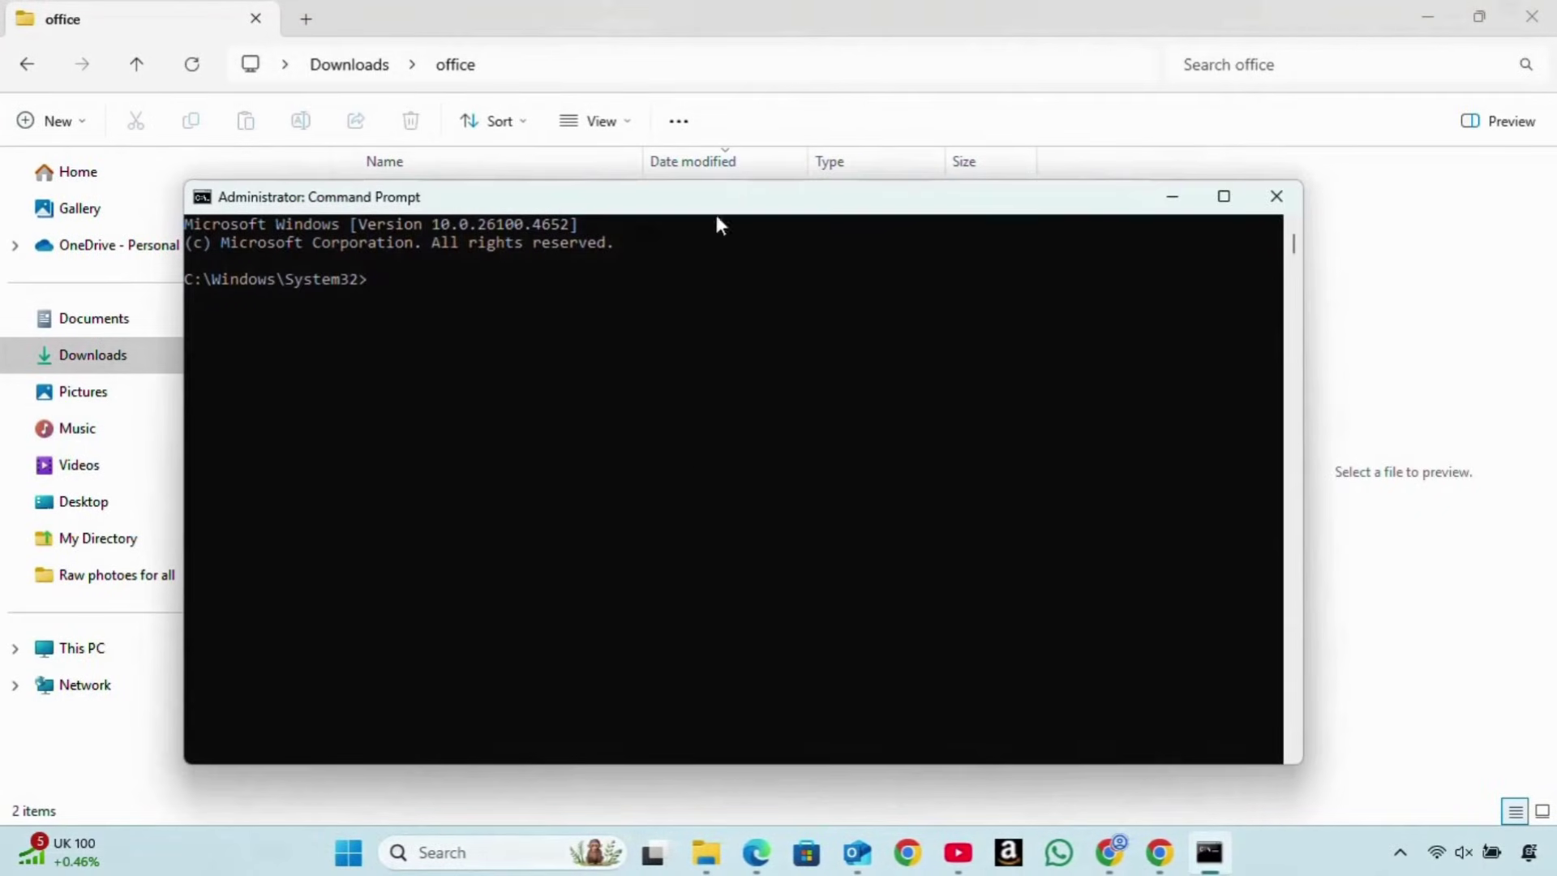
left_click_drag(719, 207, 826, 360)
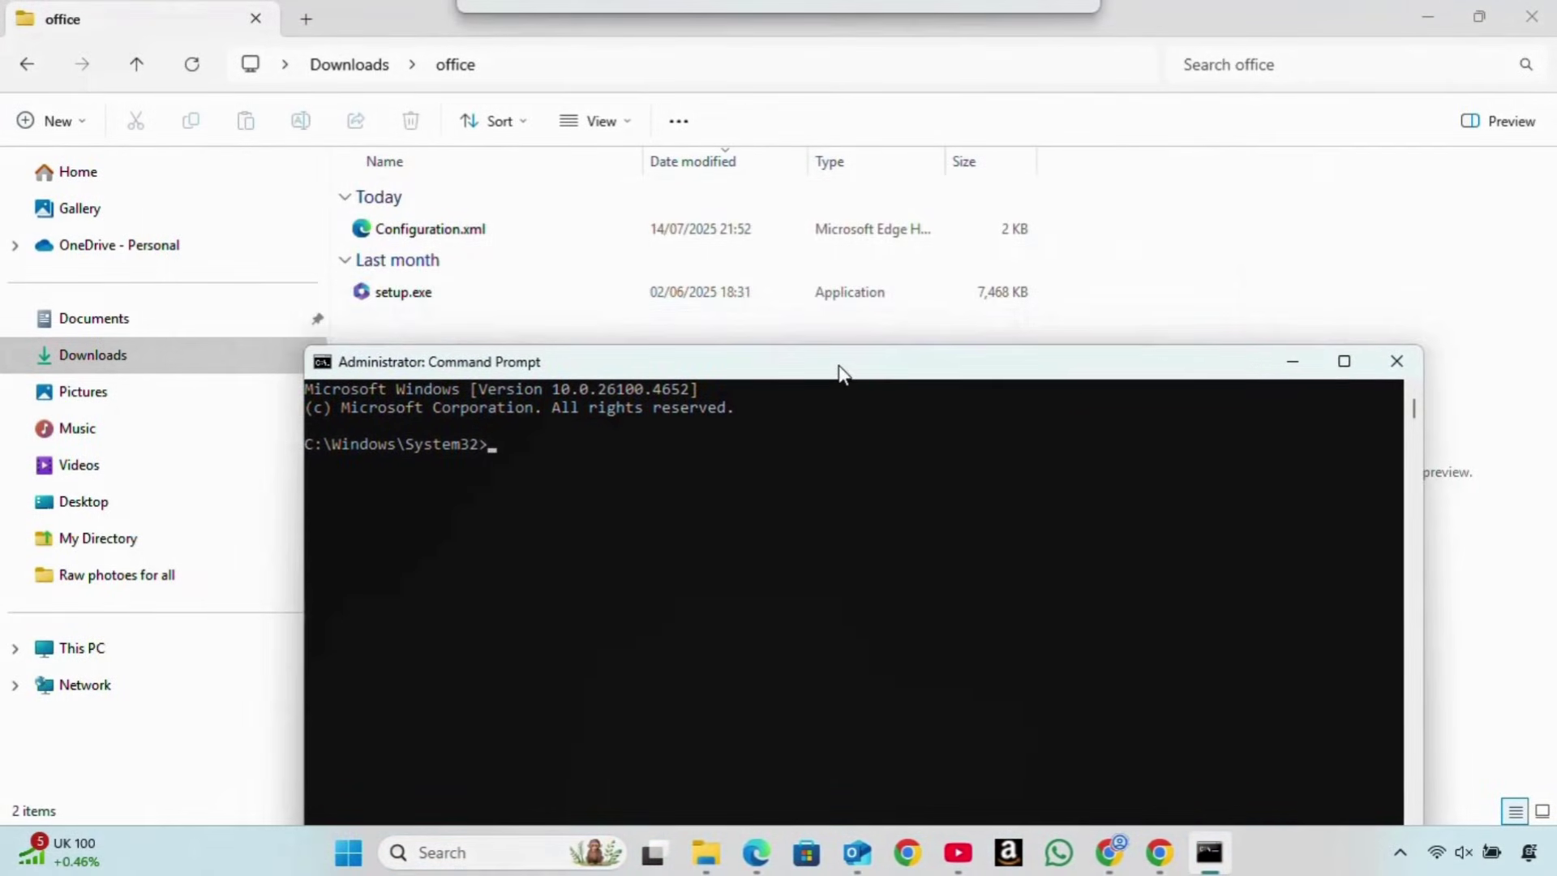
Change the elevated prompt's directory to Downloads\office using the path copied from Explorer
left_click(799, 327)
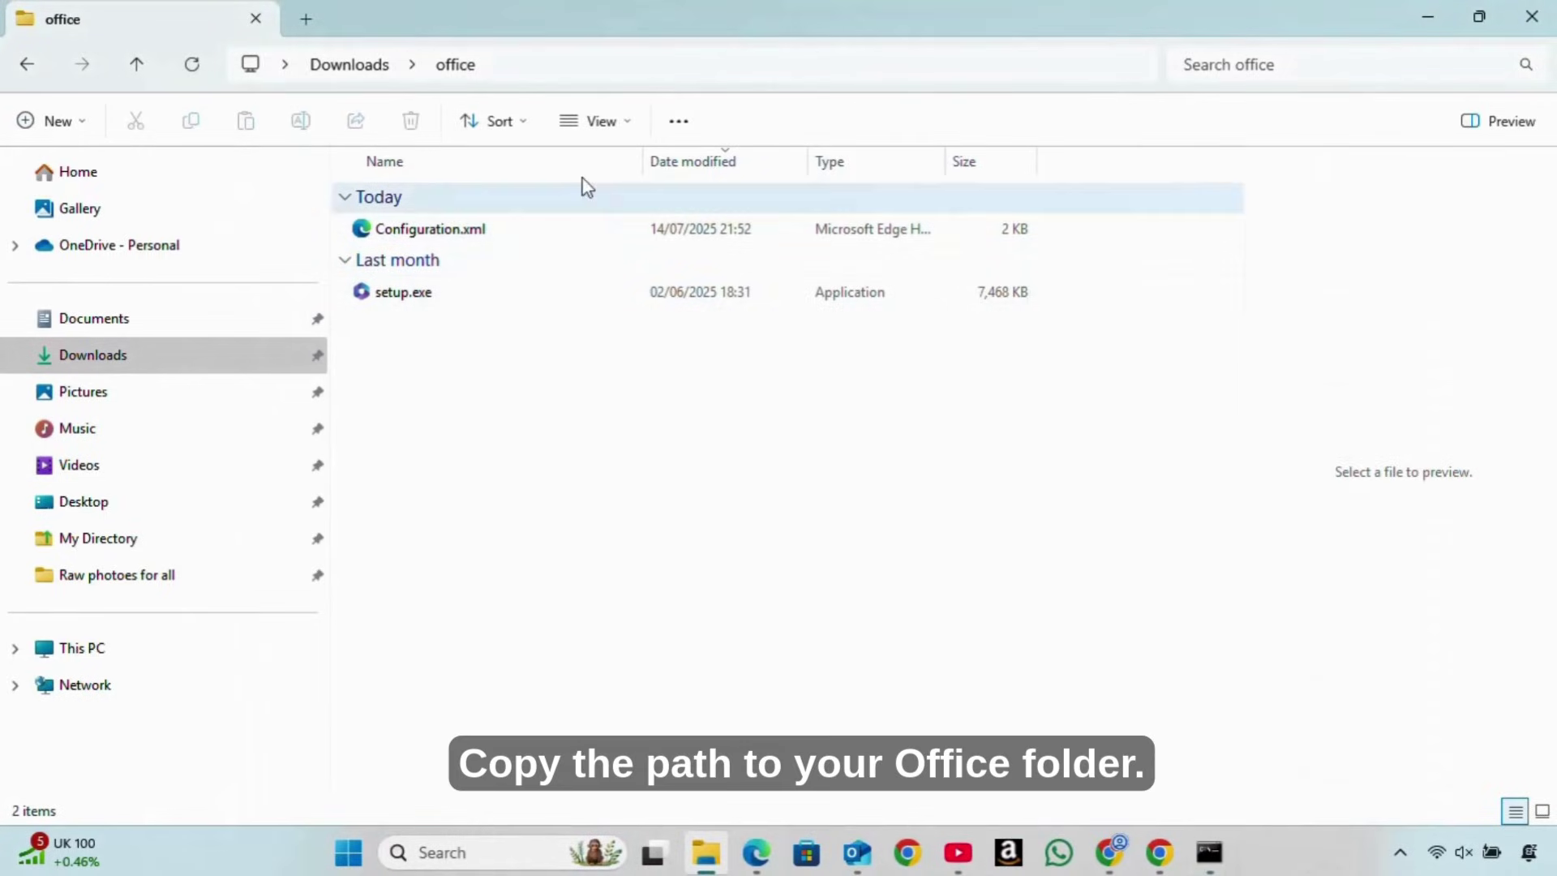
left_click(596, 73)
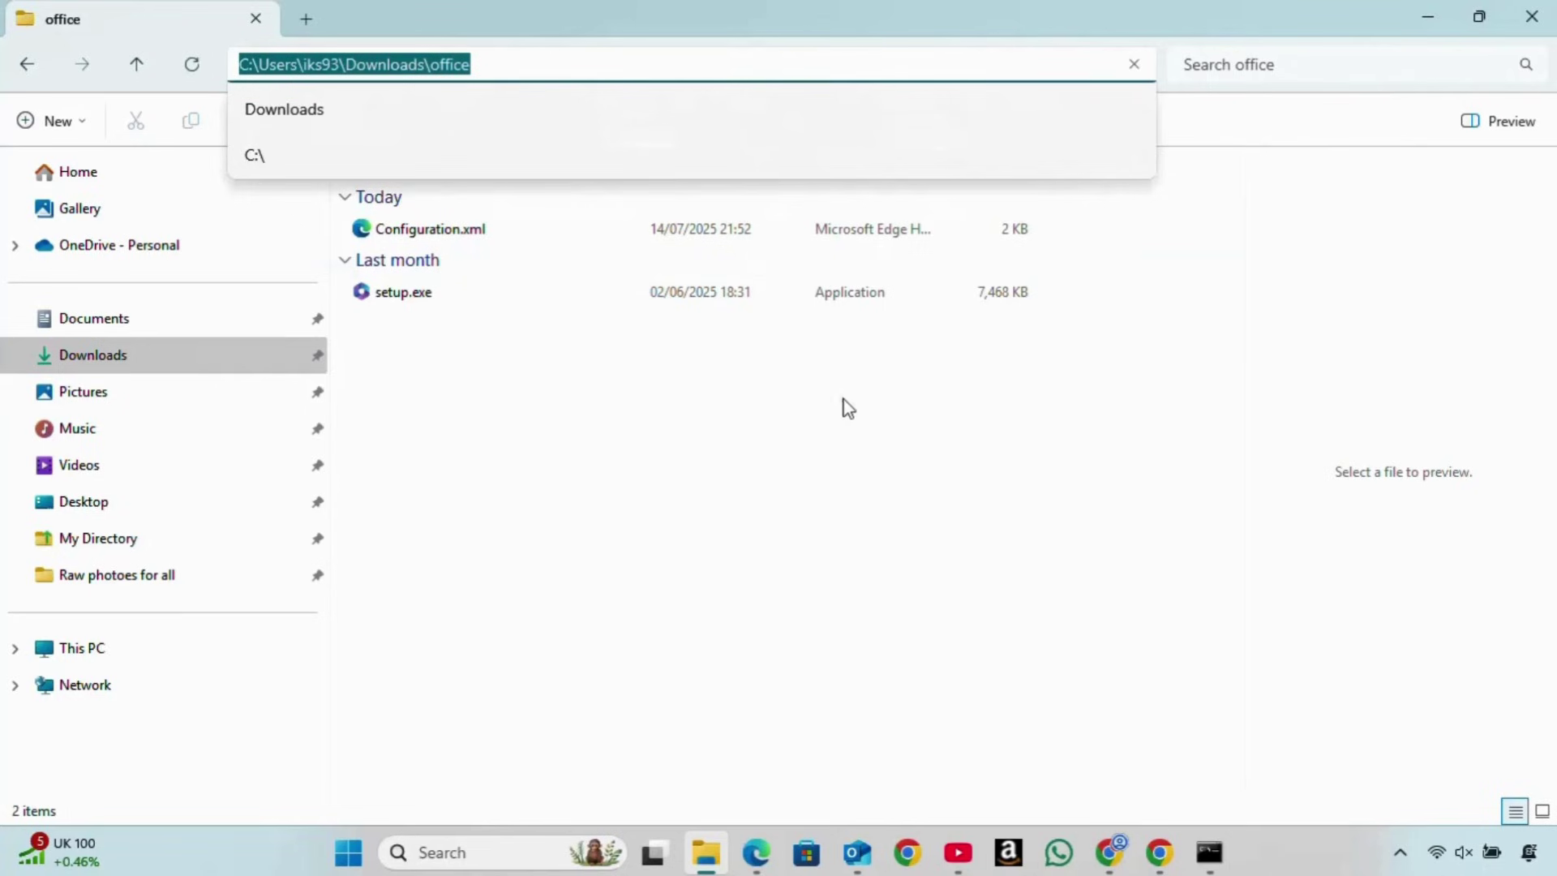
left_click(1209, 852)
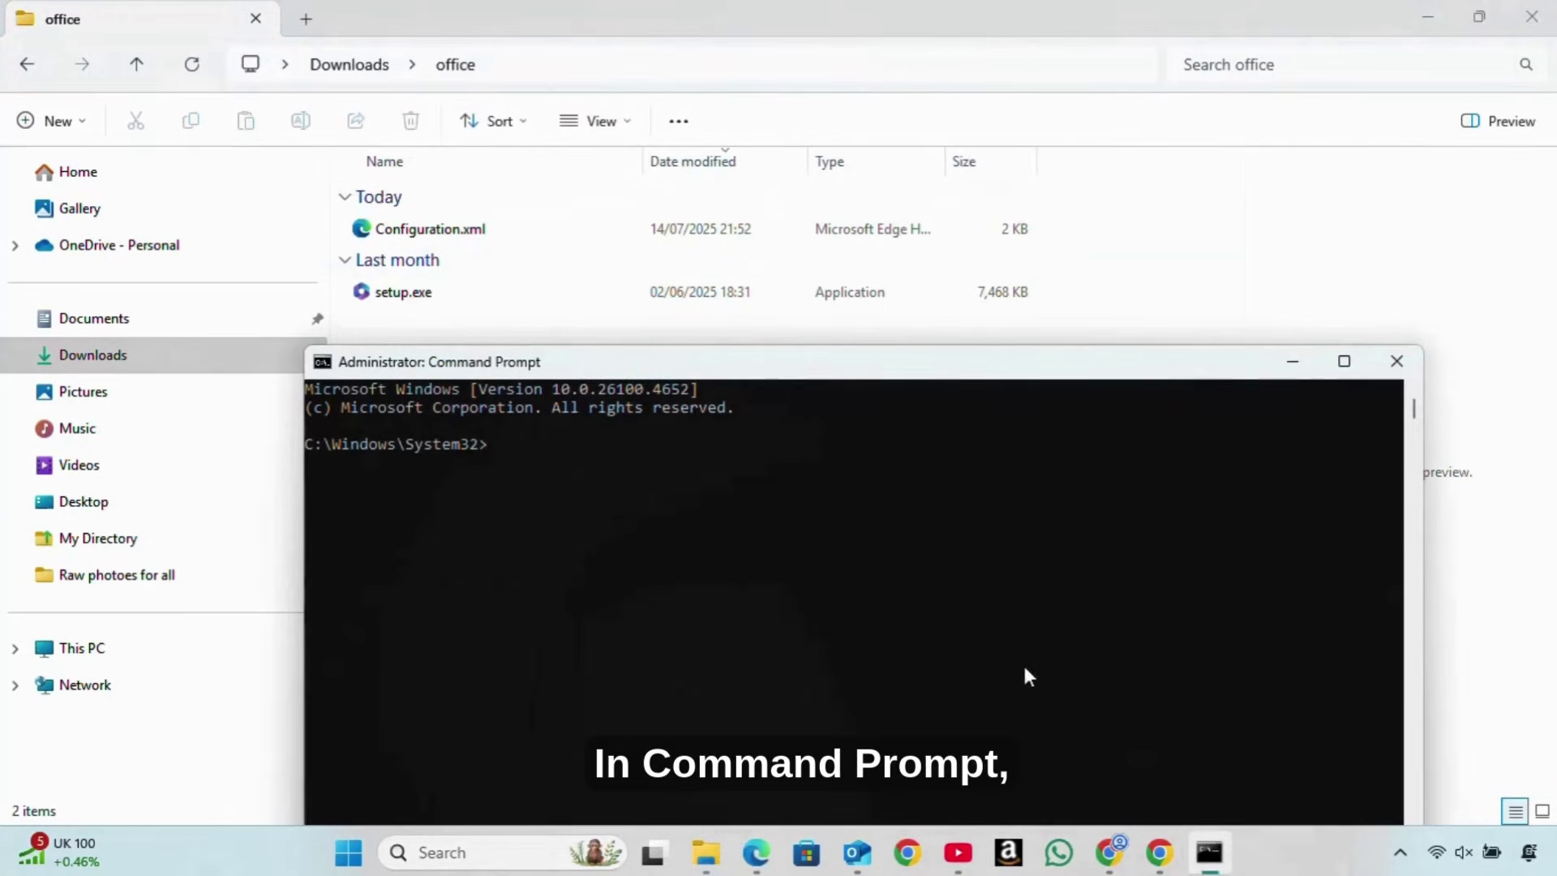
type("cd")
type("C:\\Users\\iks93\\Downloads\\office")
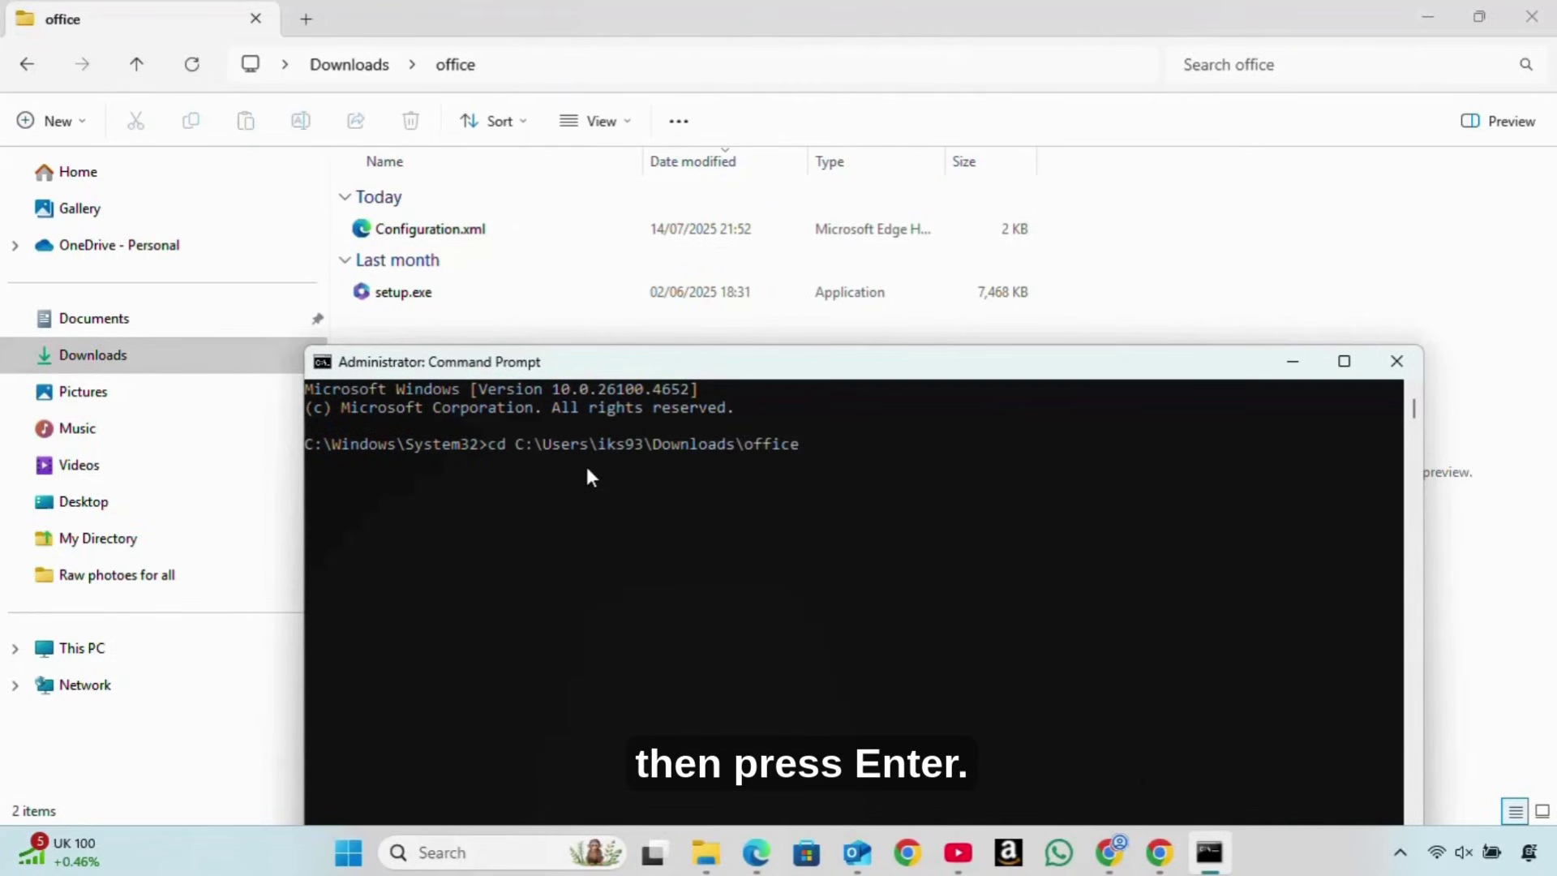
key("Return")
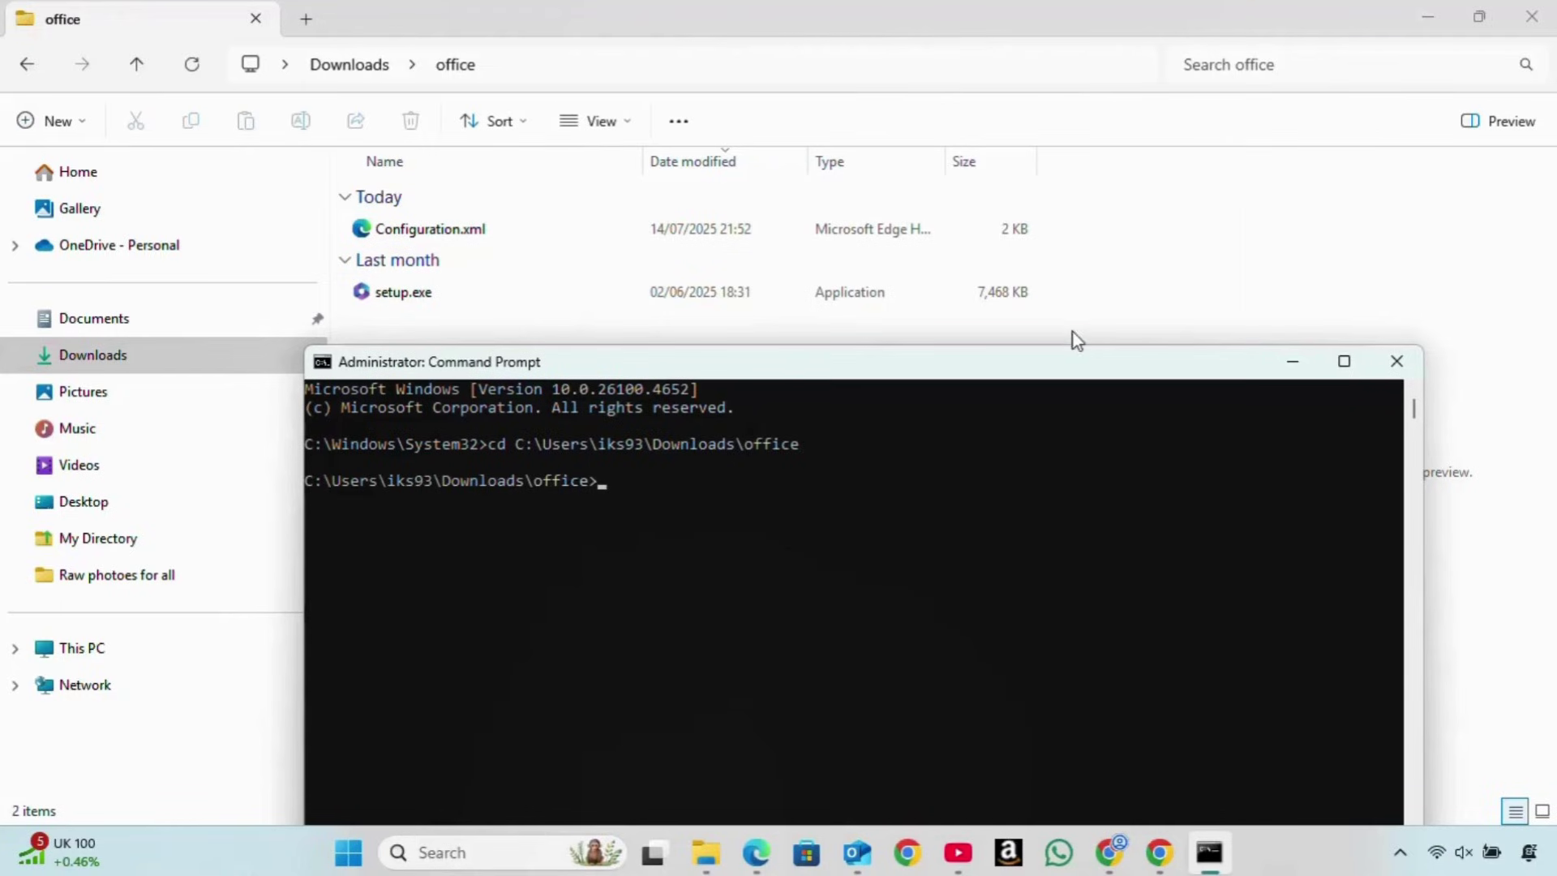
left_click_drag(1063, 372, 1058, 242)
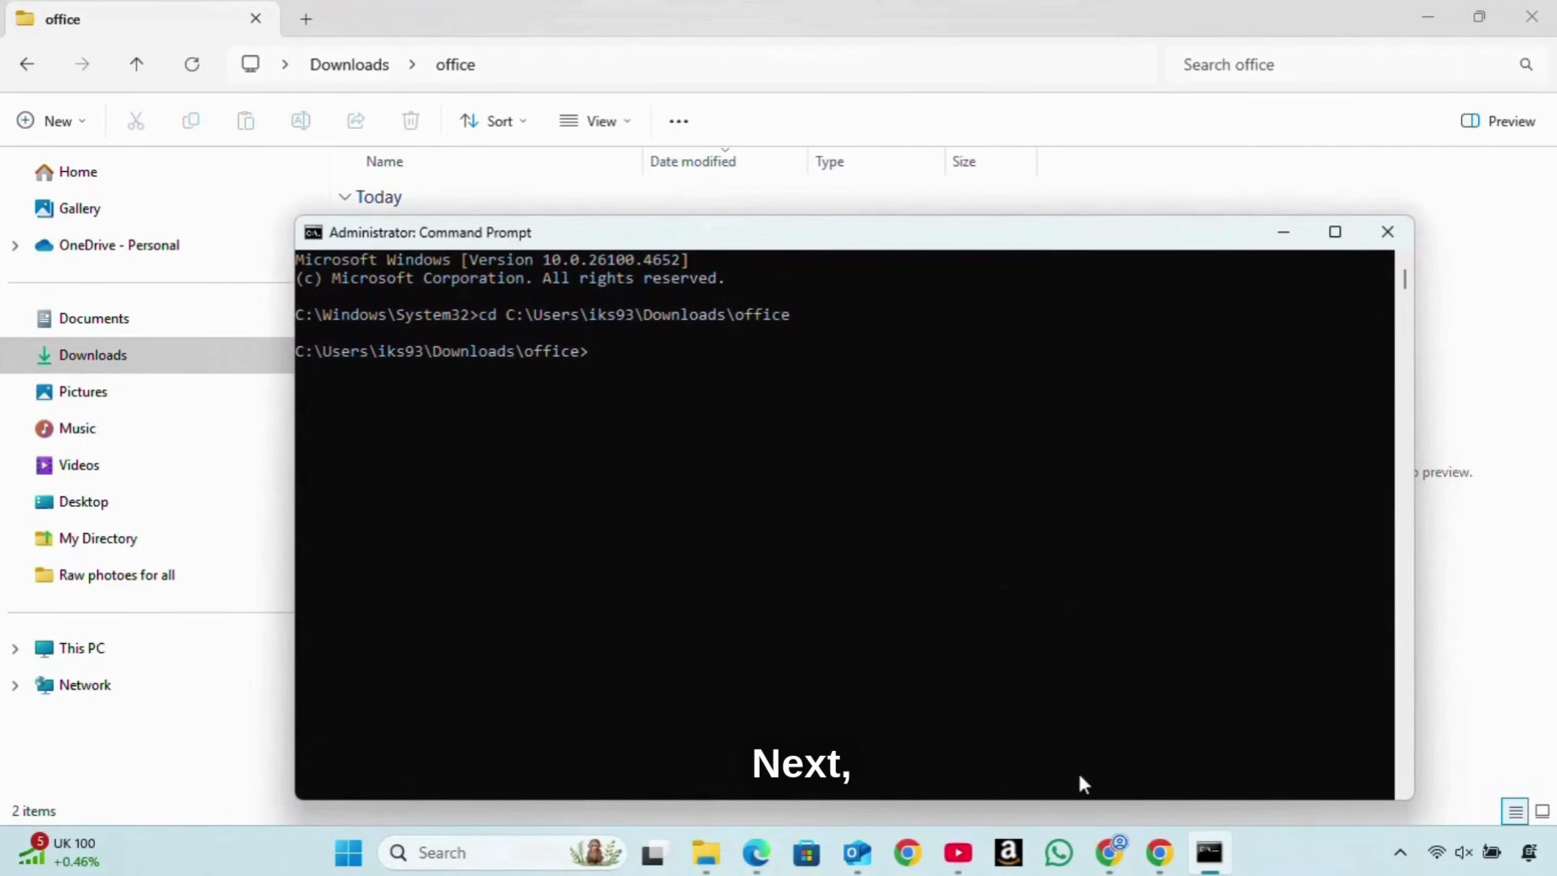
Google 'office deployment tool 2024' in a new tab and open the Deploy Office LTSC 2024 article
left_click(1116, 855)
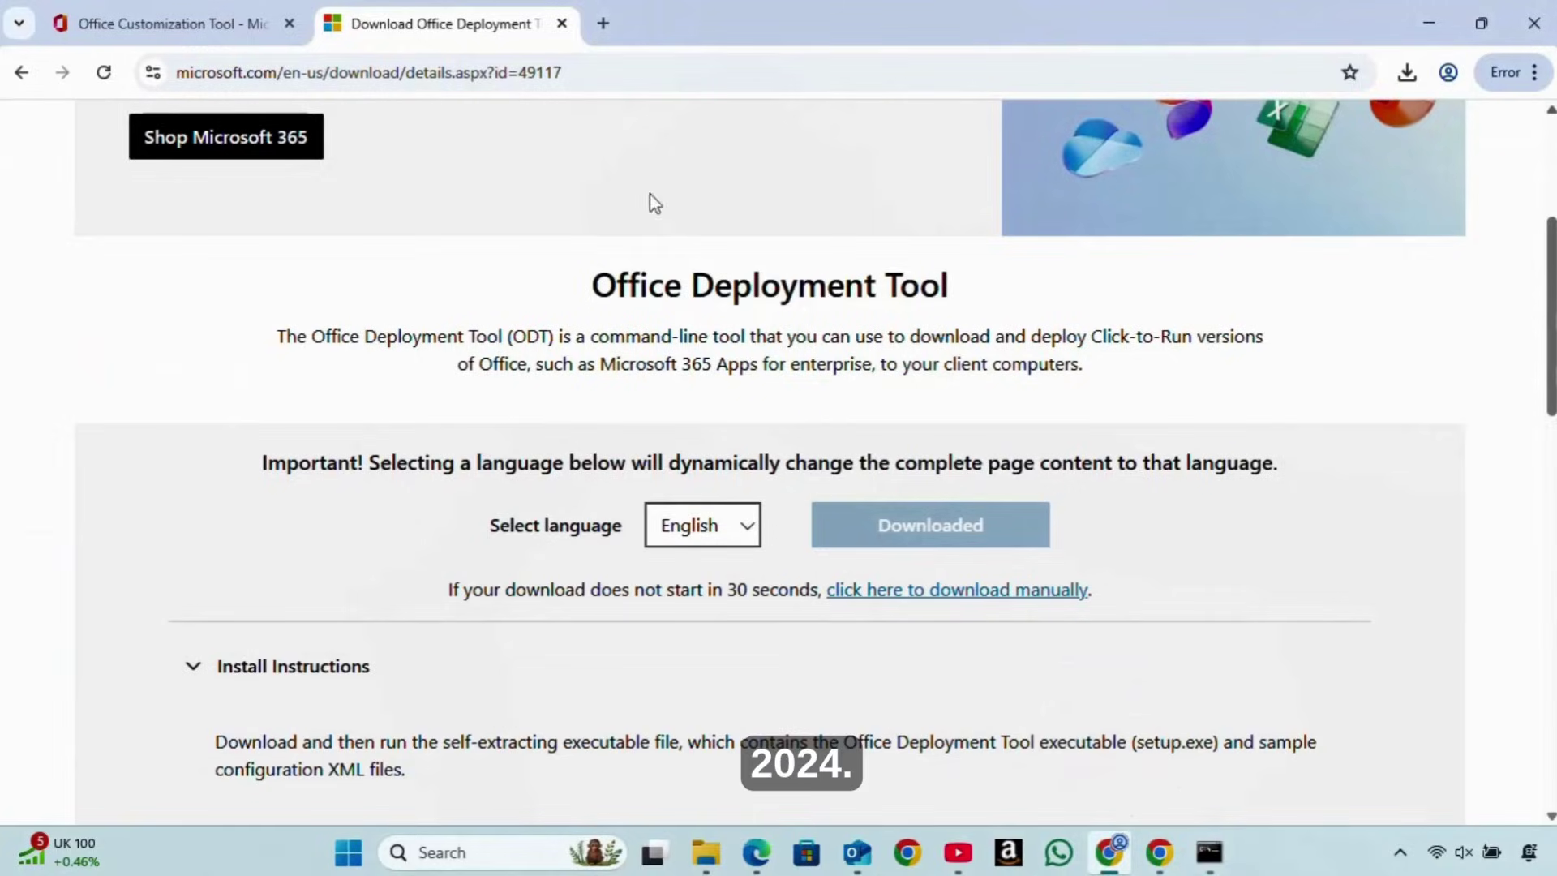
left_click(602, 25)
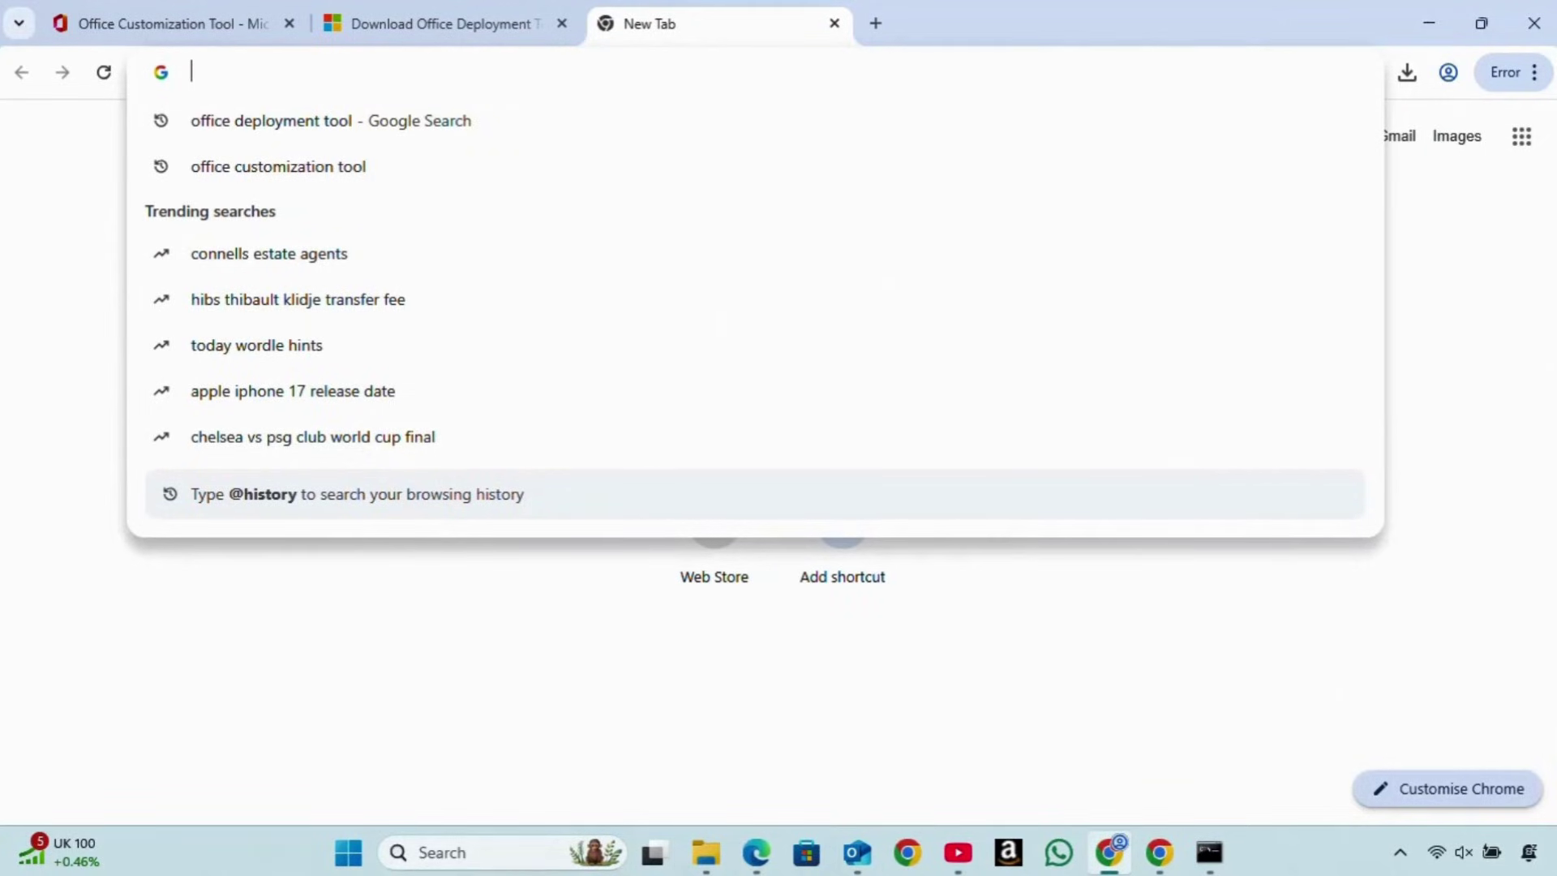
type("offi")
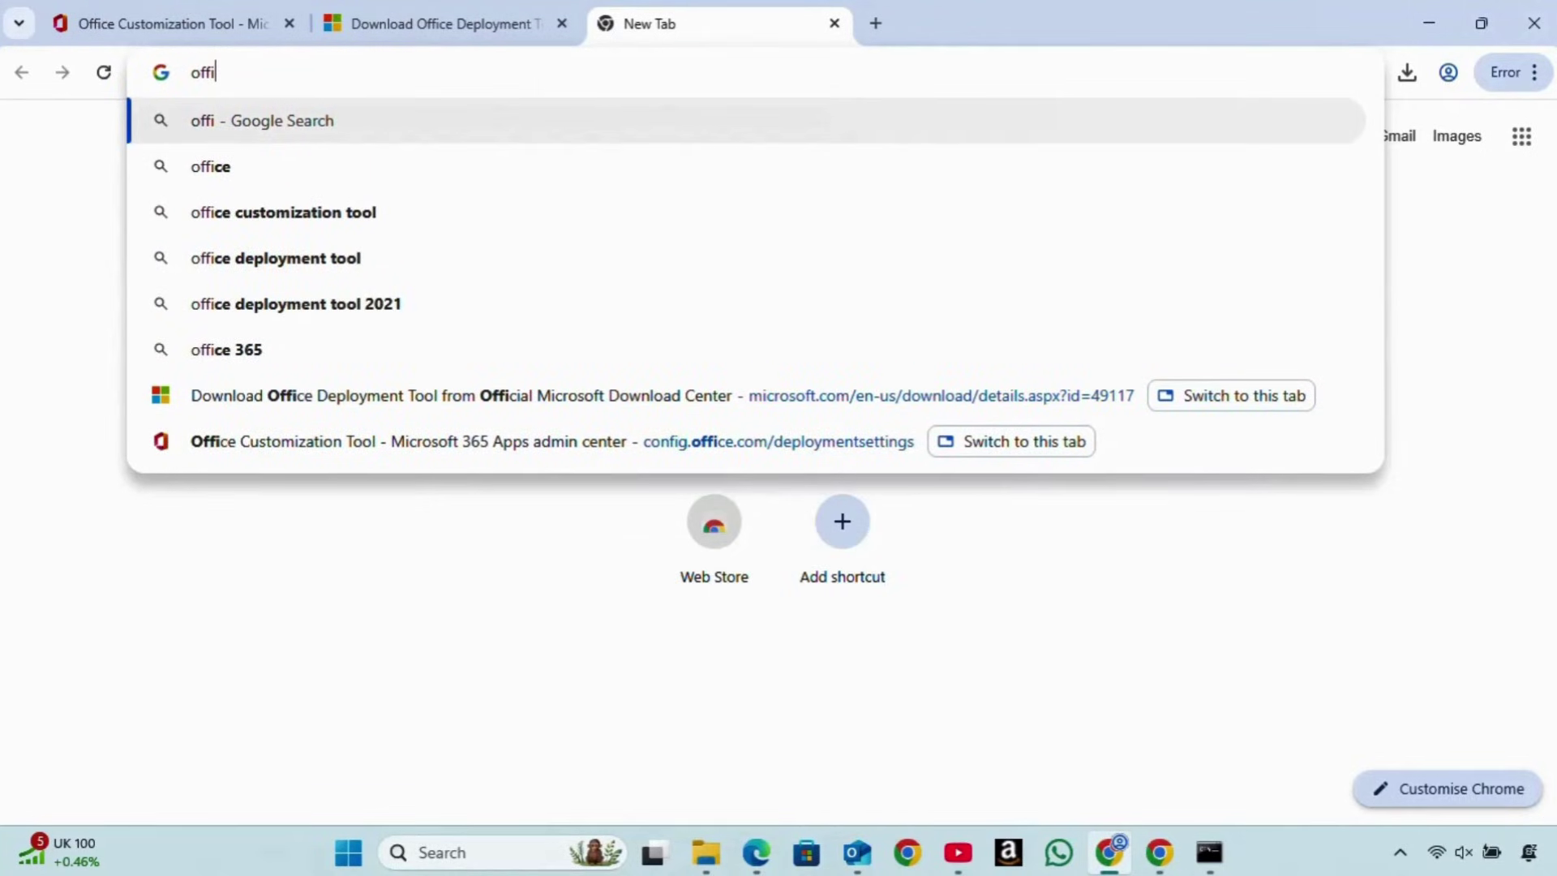
key("Down")
key("Down")
key("Down")
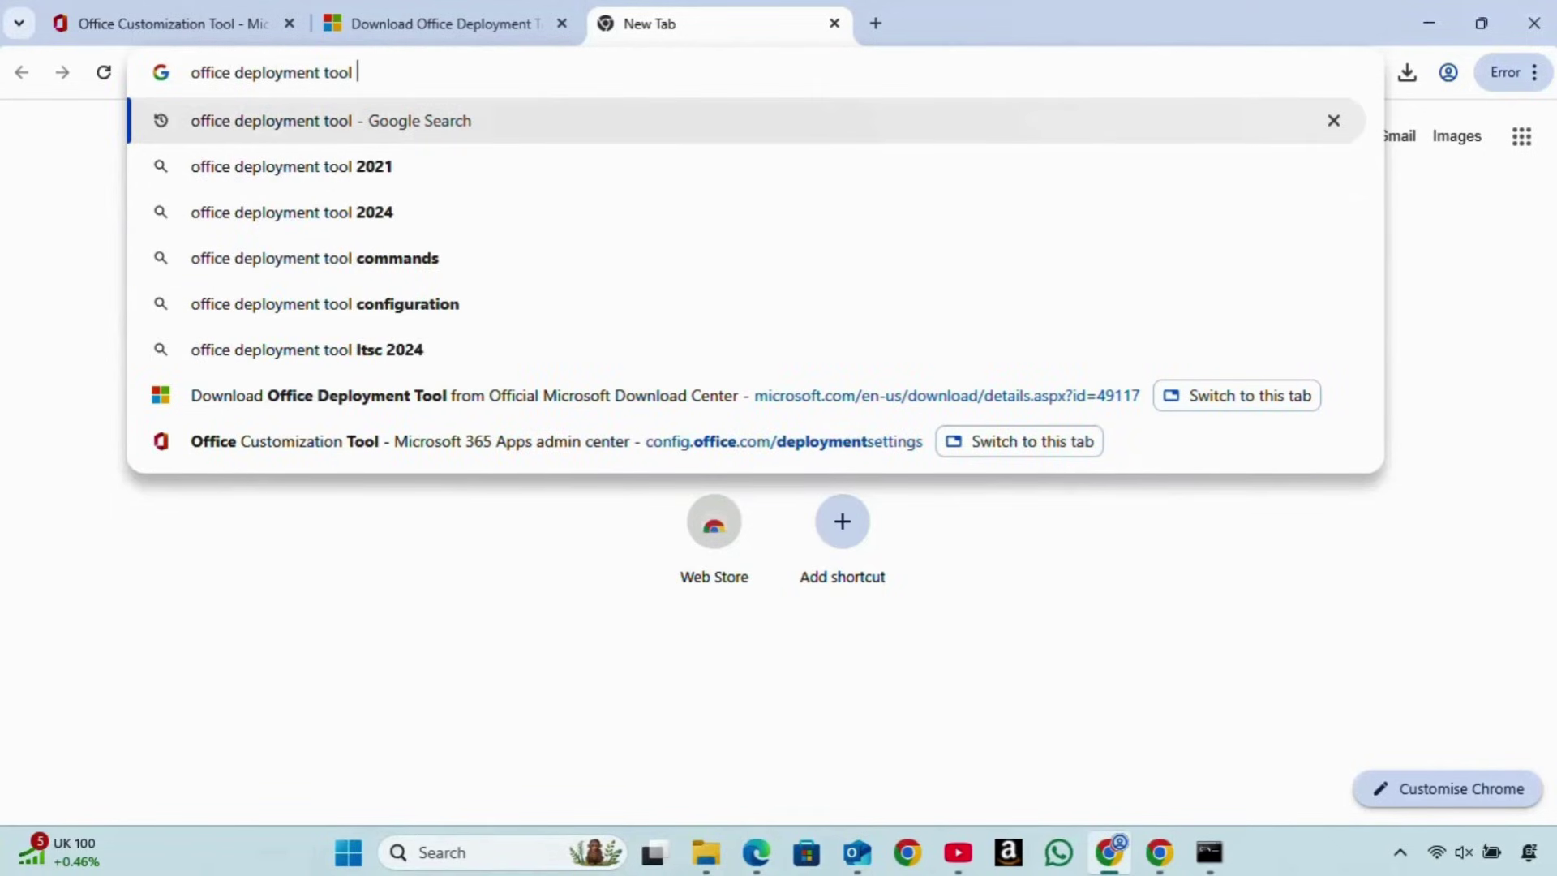
key("Down")
key("Down")
key("Return")
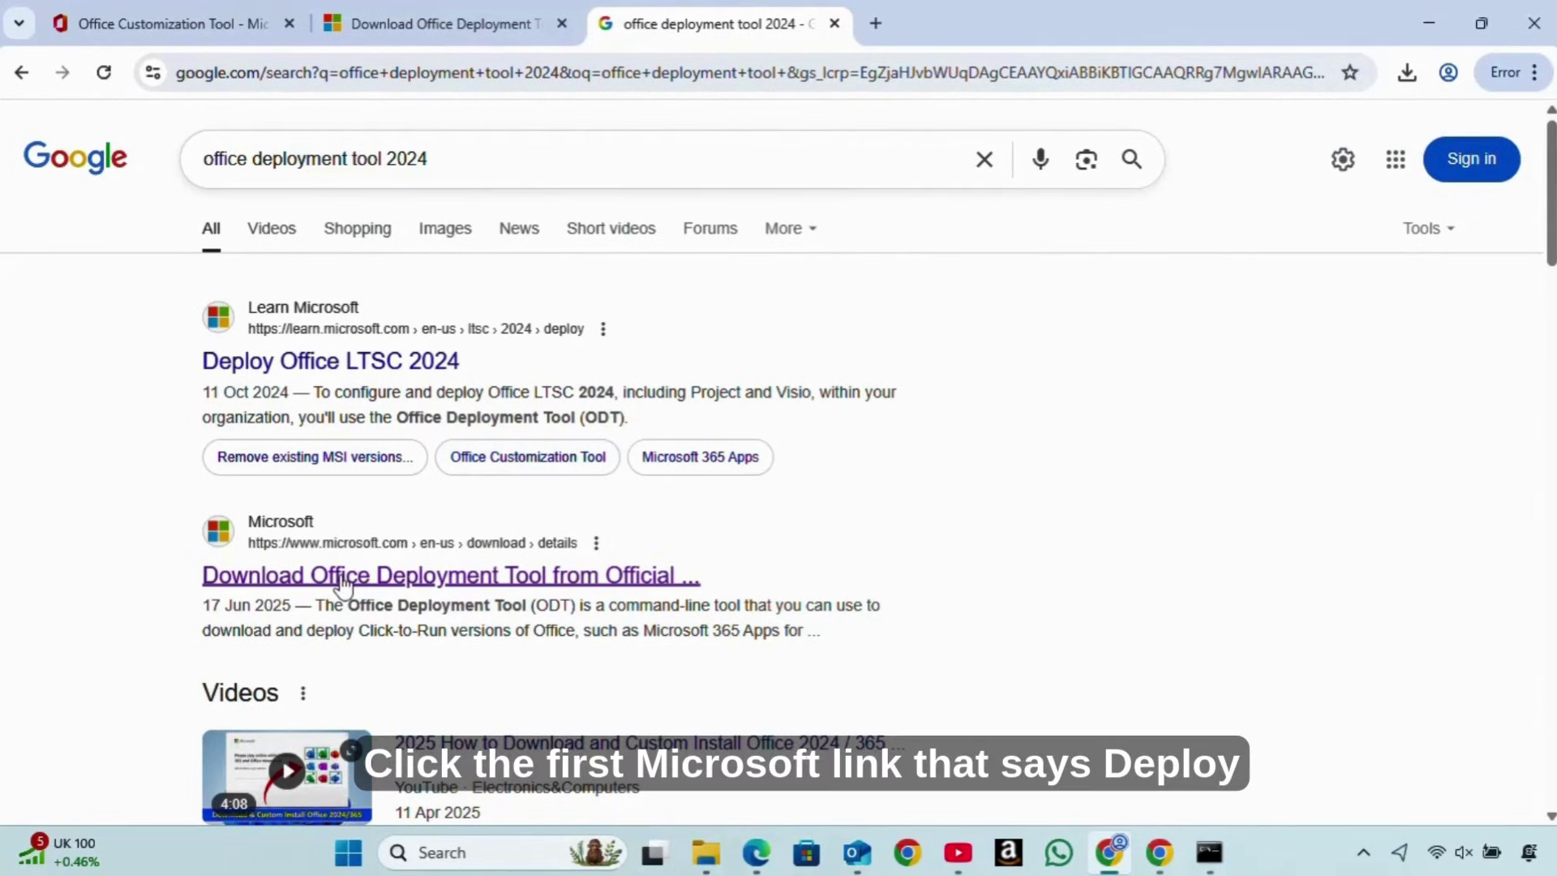
left_click(306, 372)
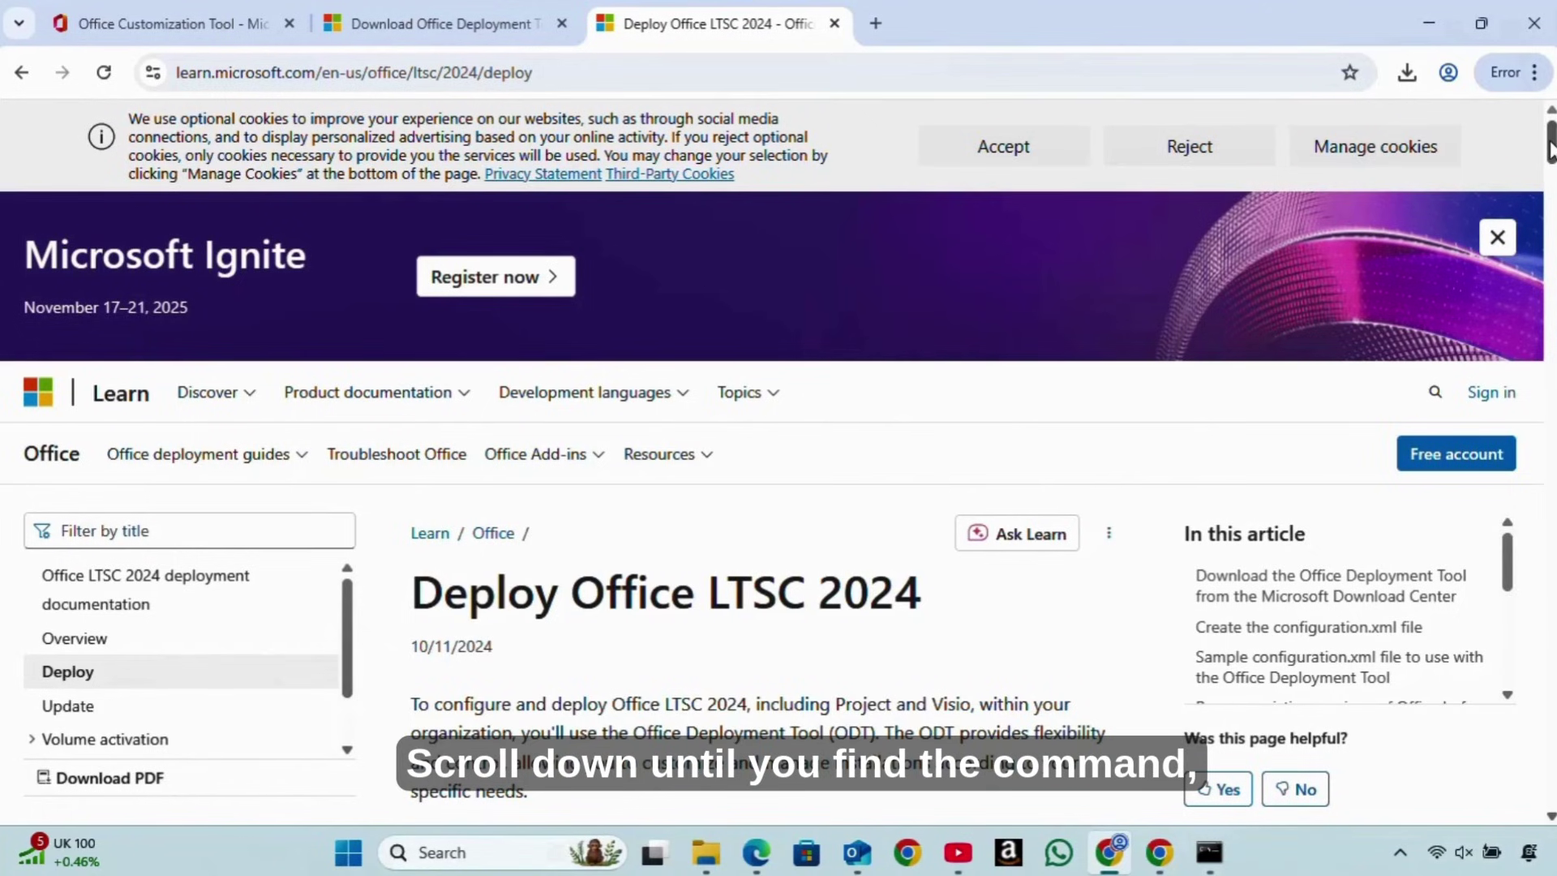
left_click_drag(1552, 146, 1552, 306)
scroll(764, 467, "down", 1)
scroll(771, 463, "down", 3)
scroll(769, 463, "down", 2)
scroll(770, 462, "down", 4)
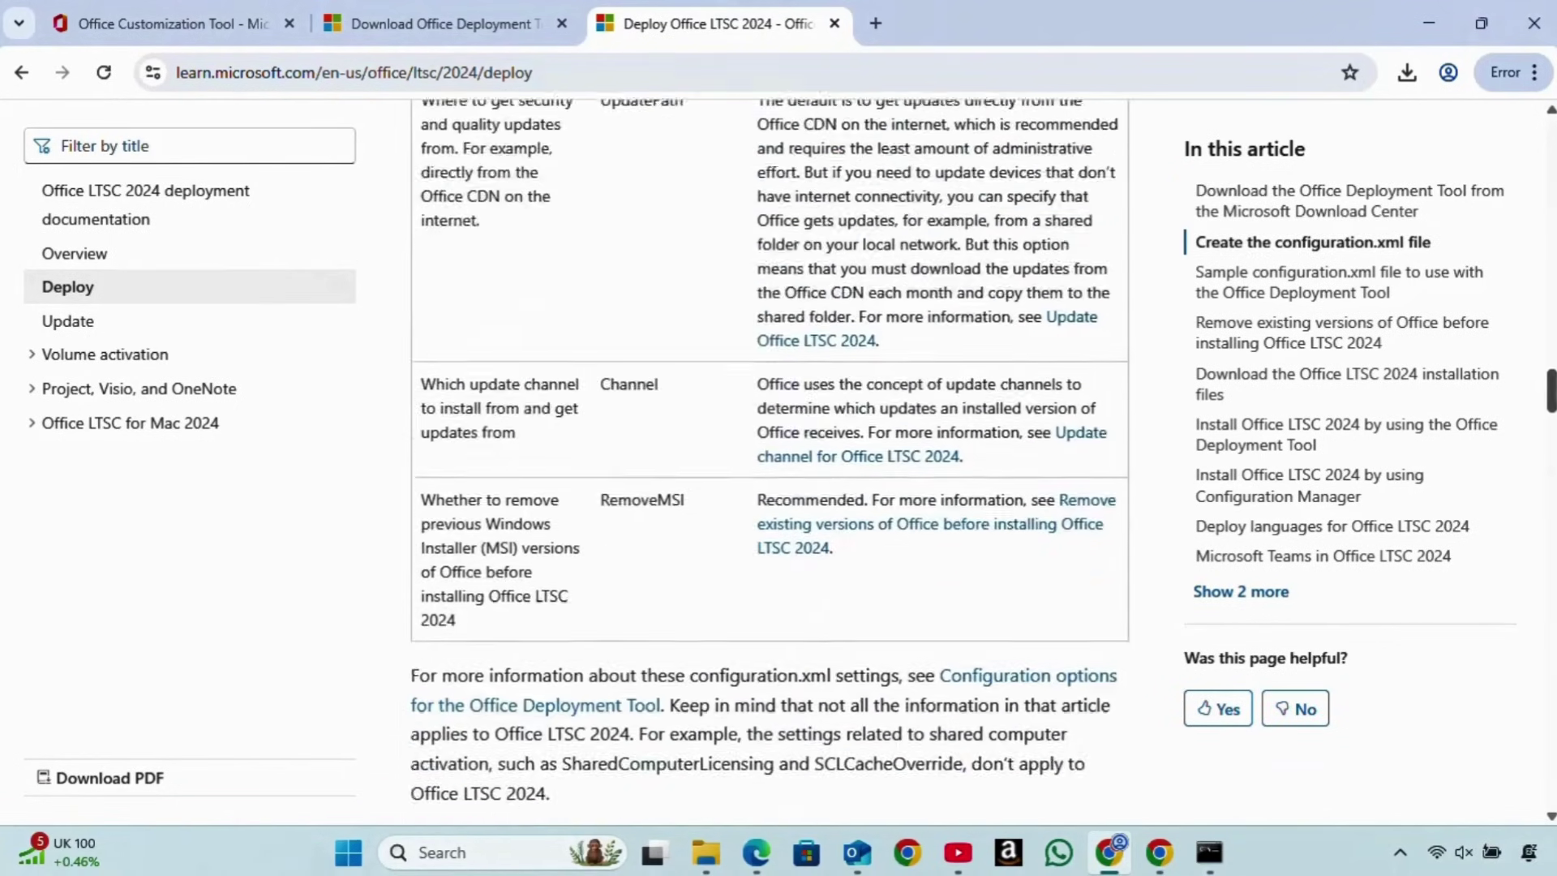
scroll(770, 462, "down", 3)
scroll(1551, 396, "down", 2)
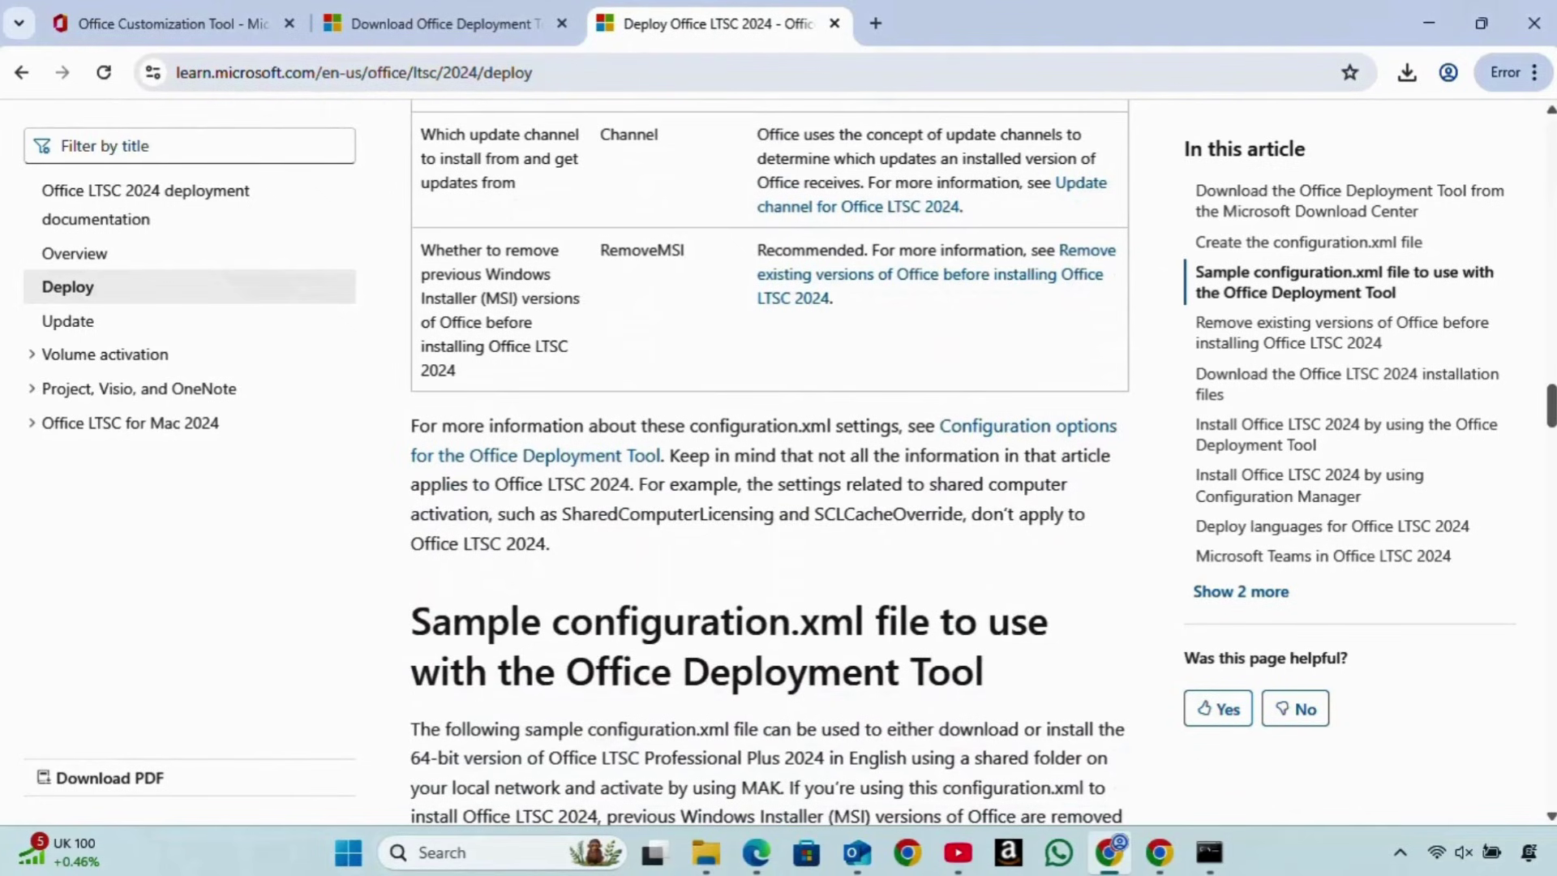
scroll(770, 463, "down", 1)
scroll(771, 463, "down", 1)
scroll(770, 463, "down", 3)
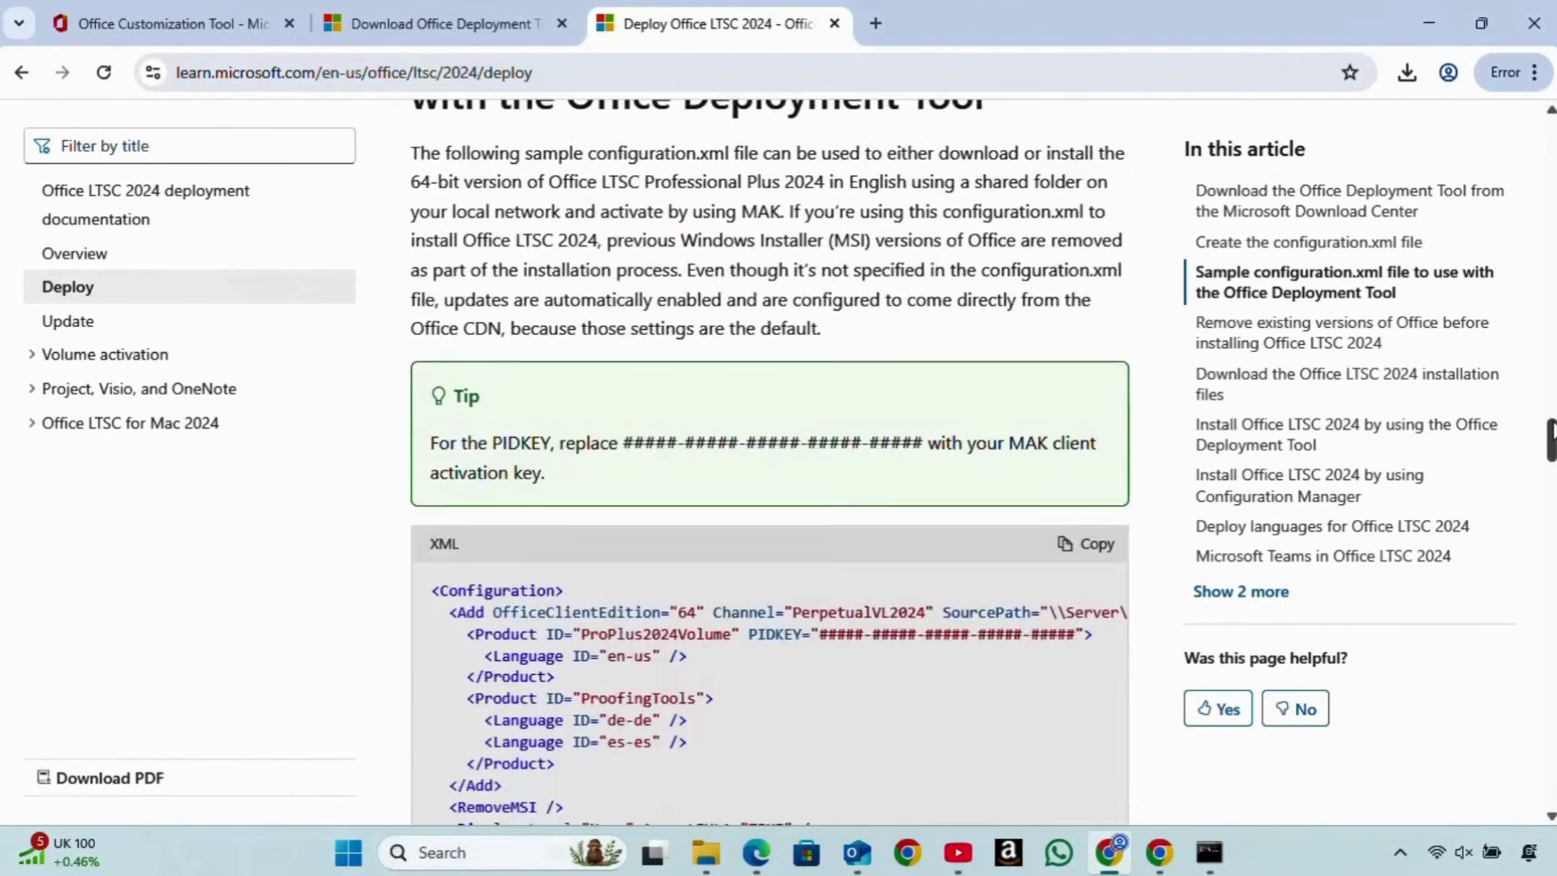
scroll(770, 463, "down", 2)
scroll(771, 462, "down", 5)
scroll(771, 463, "down", 4)
scroll(771, 463, "down", 4)
scroll(770, 462, "down", 2)
scroll(770, 463, "up", 2)
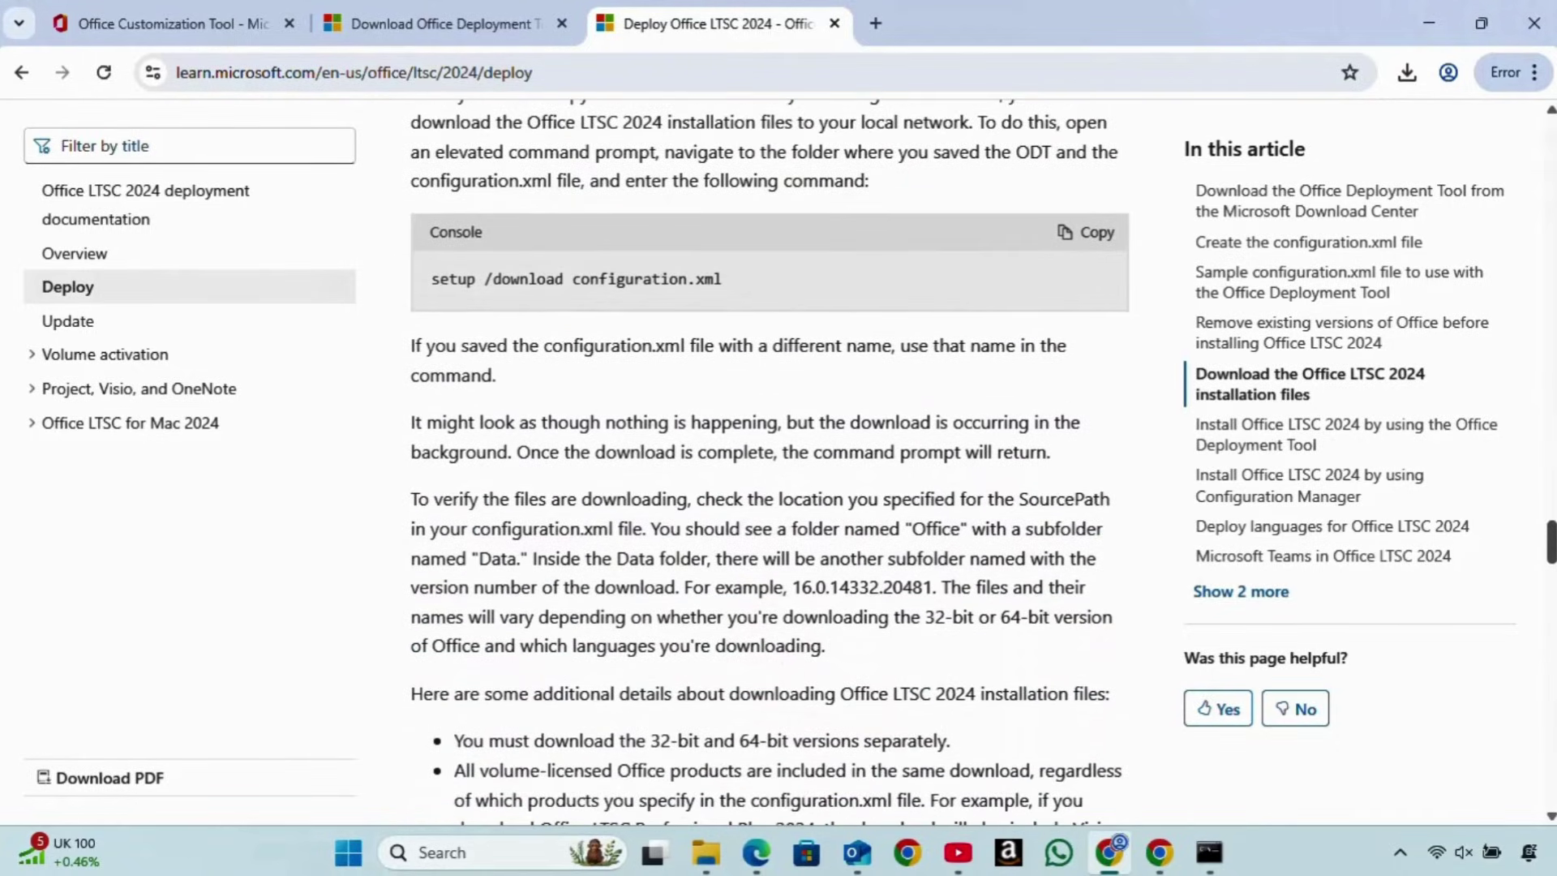
scroll(770, 462, "down", 3)
scroll(771, 462, "down", 2)
scroll(770, 462, "down", 2)
scroll(770, 464, "down", 1)
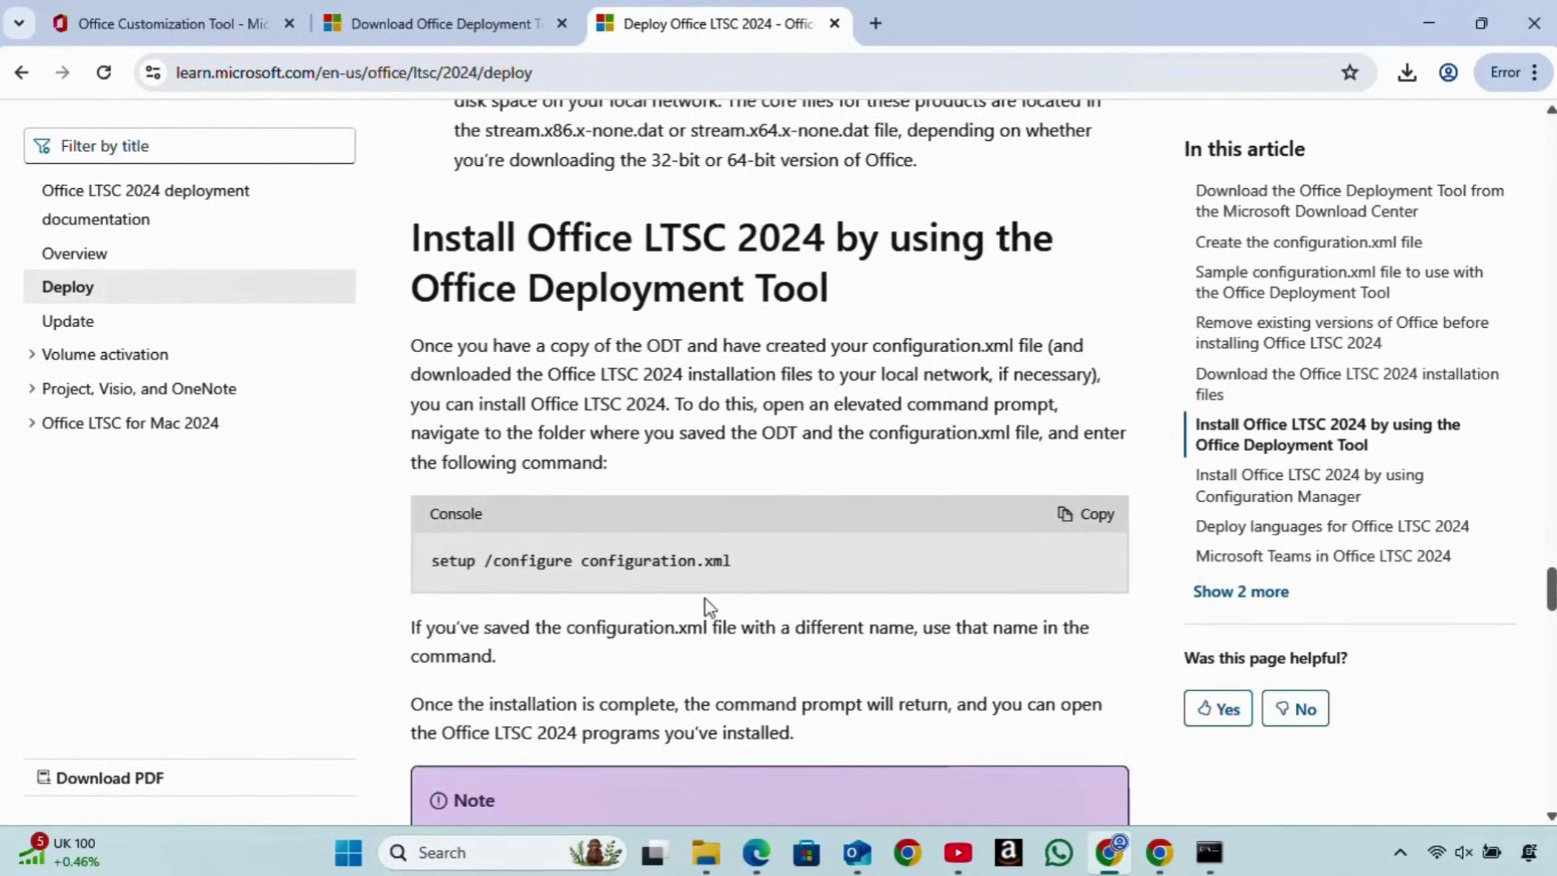
Copy the article's 'setup /configure configuration.xml' command and hide Chrome to reveal Command Prompt
left_click_drag(740, 562, 424, 574)
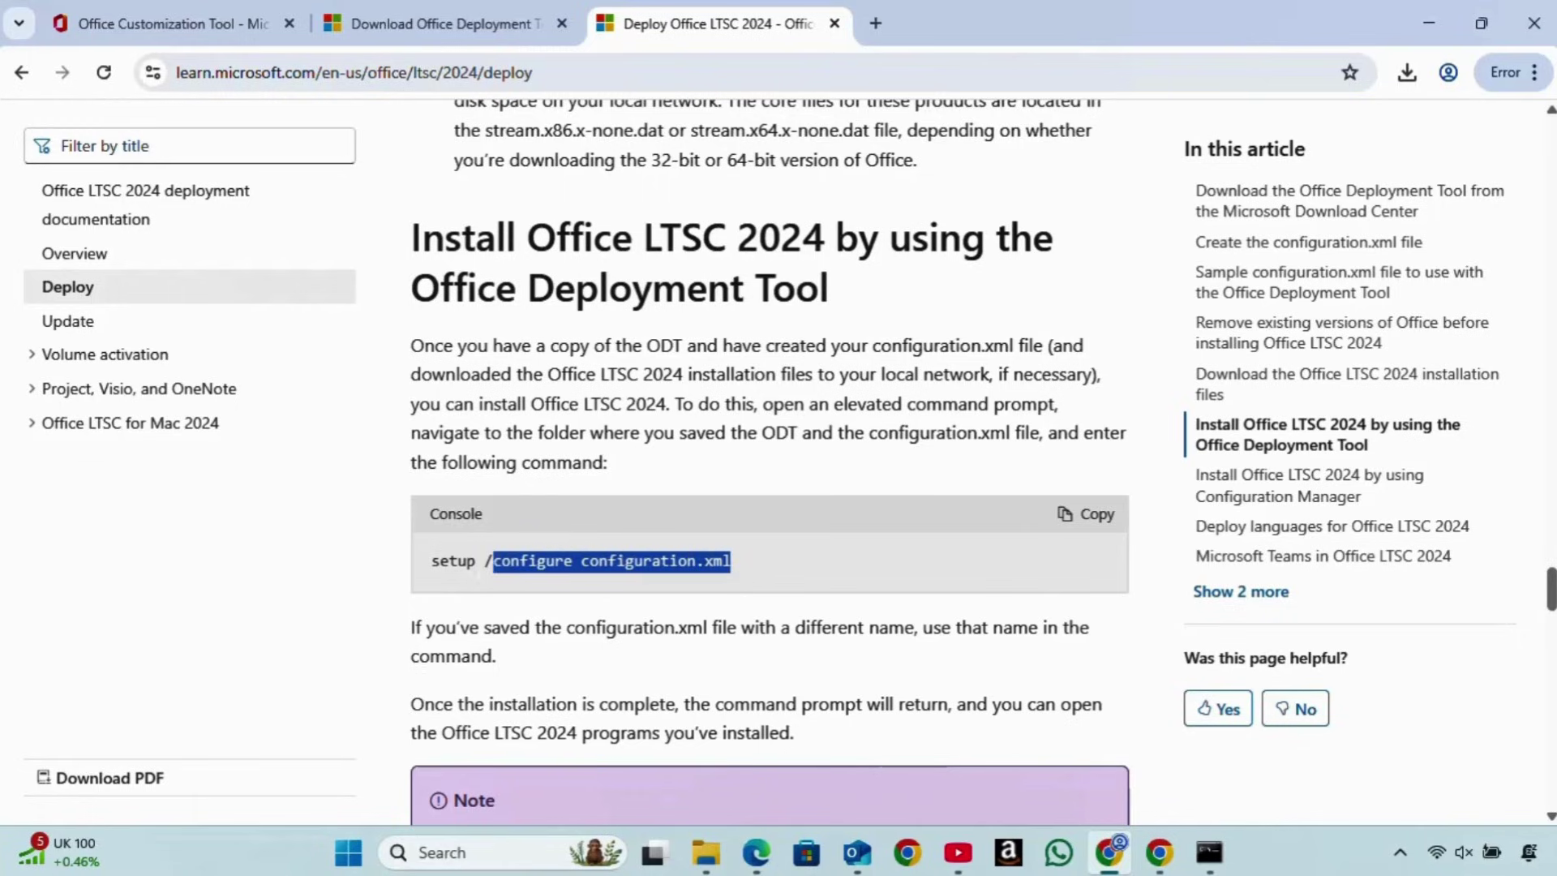
left_click(762, 567)
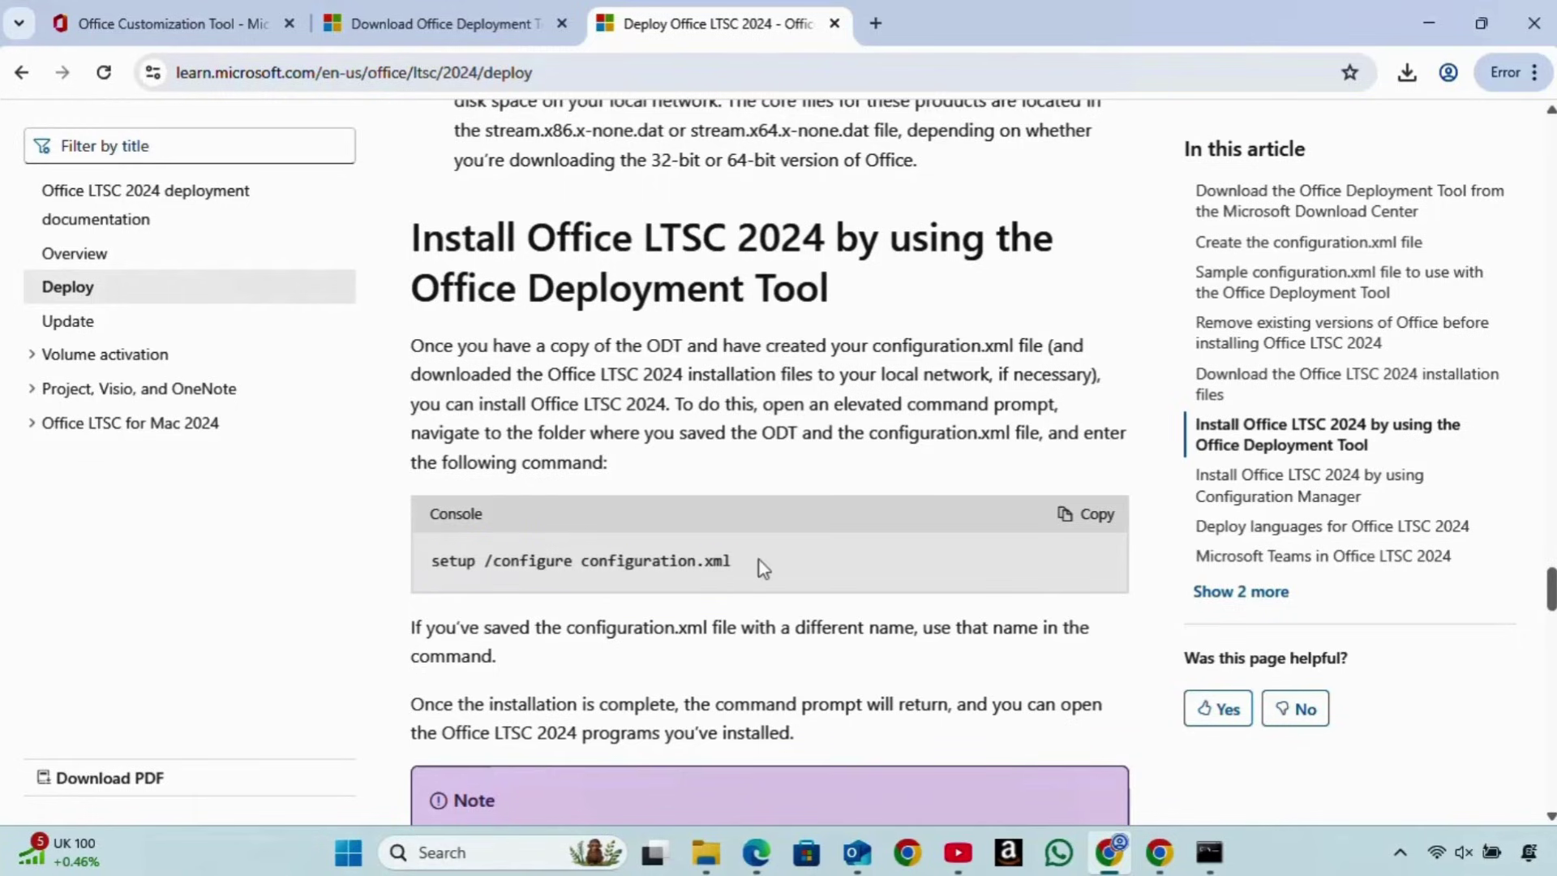
mouse_move(831, 302)
left_mouse_down()
mouse_move(455, 292)
mouse_move(411, 236)
left_mouse_up()
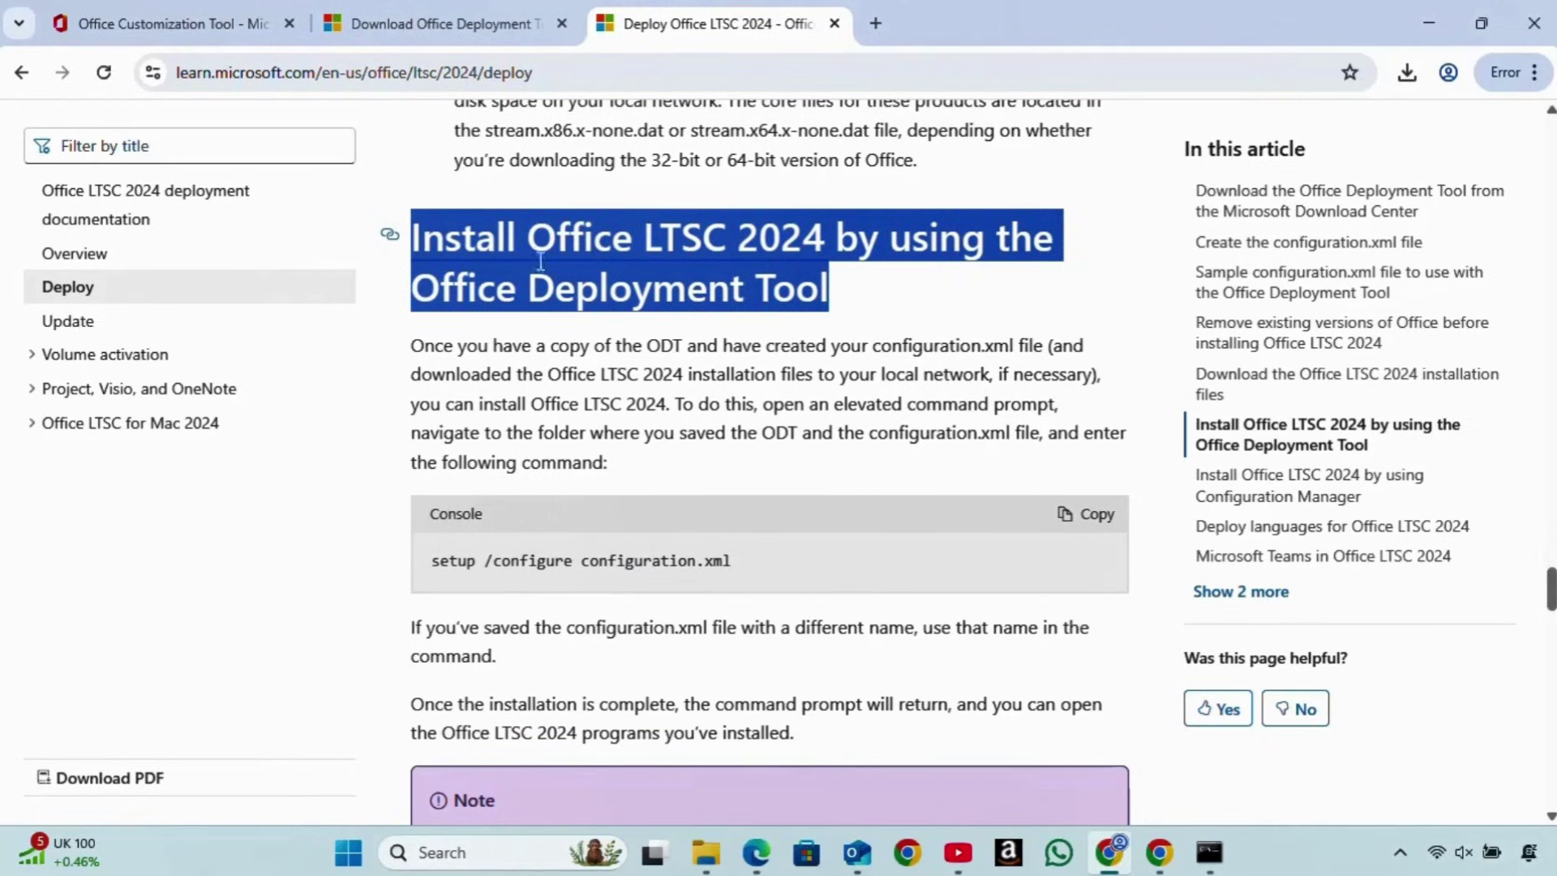
left_click(771, 570)
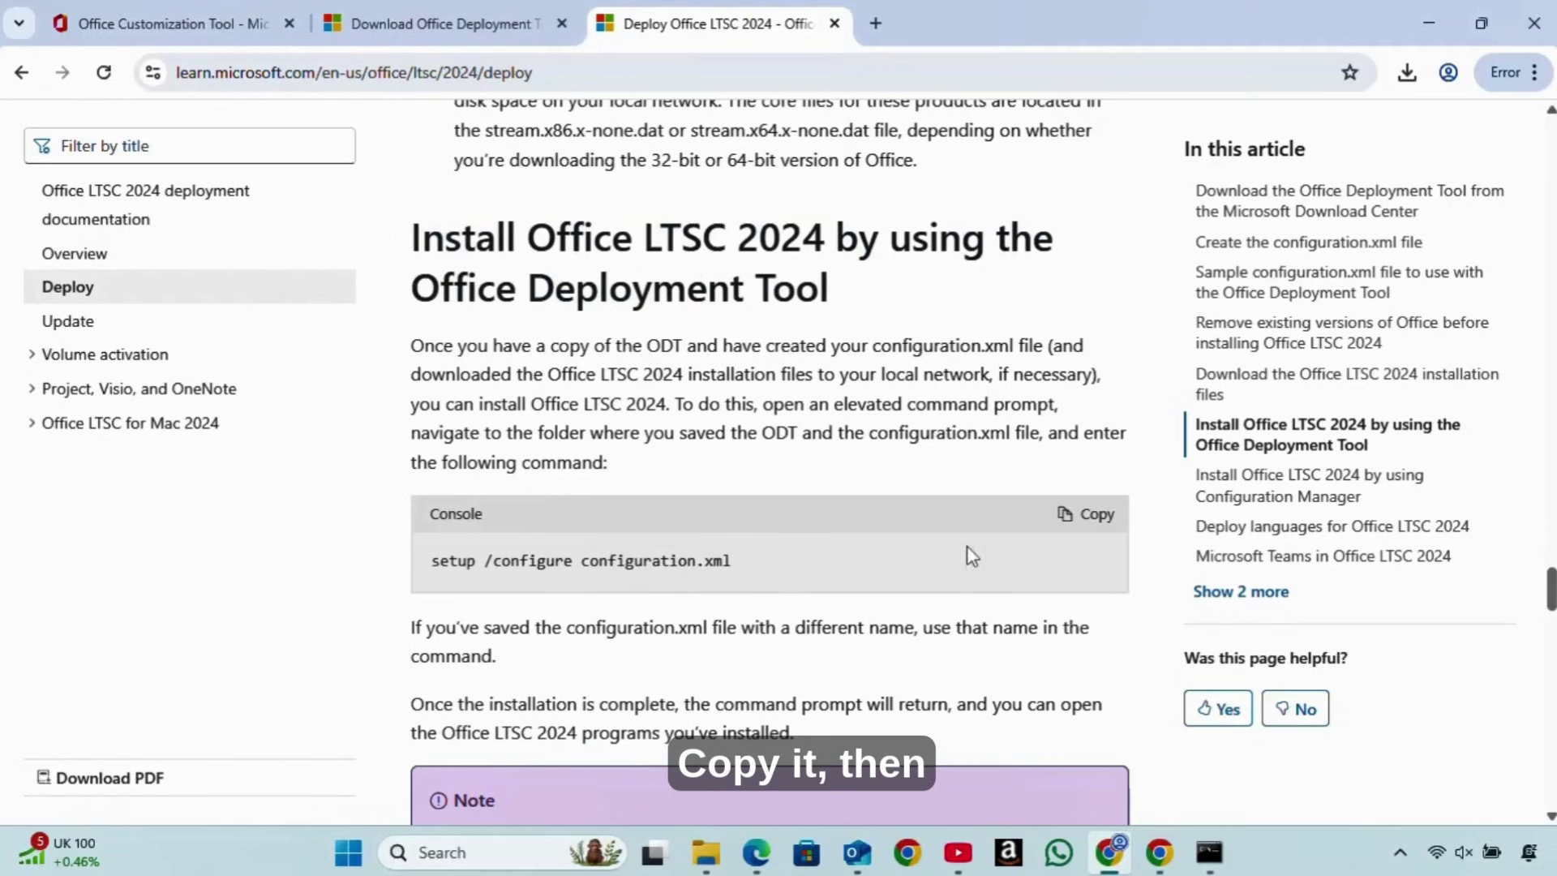
left_click(1094, 517)
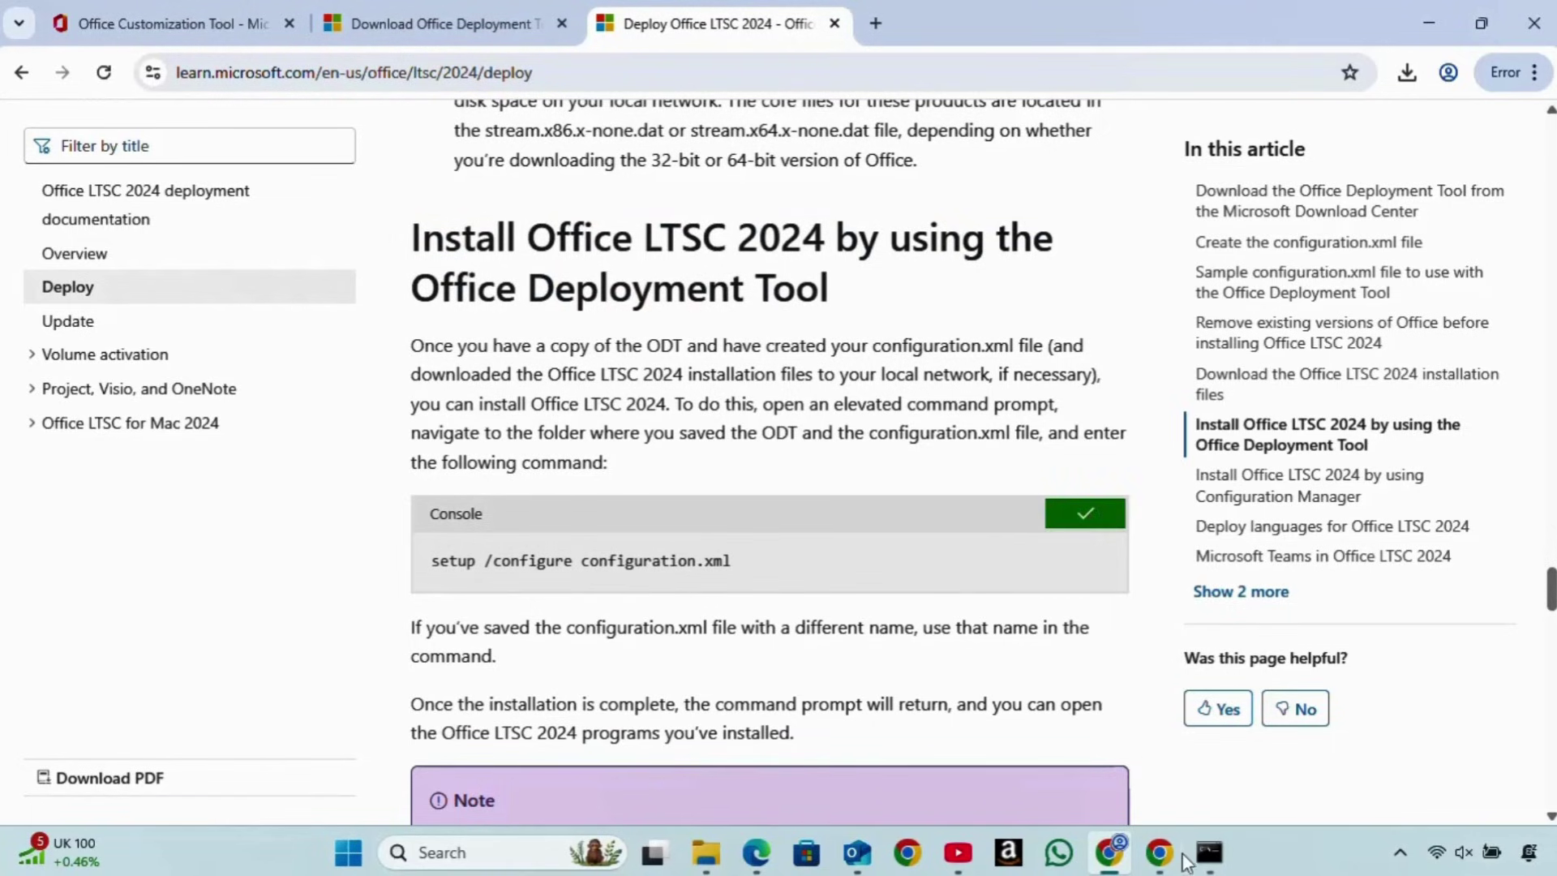
left_click(1112, 855)
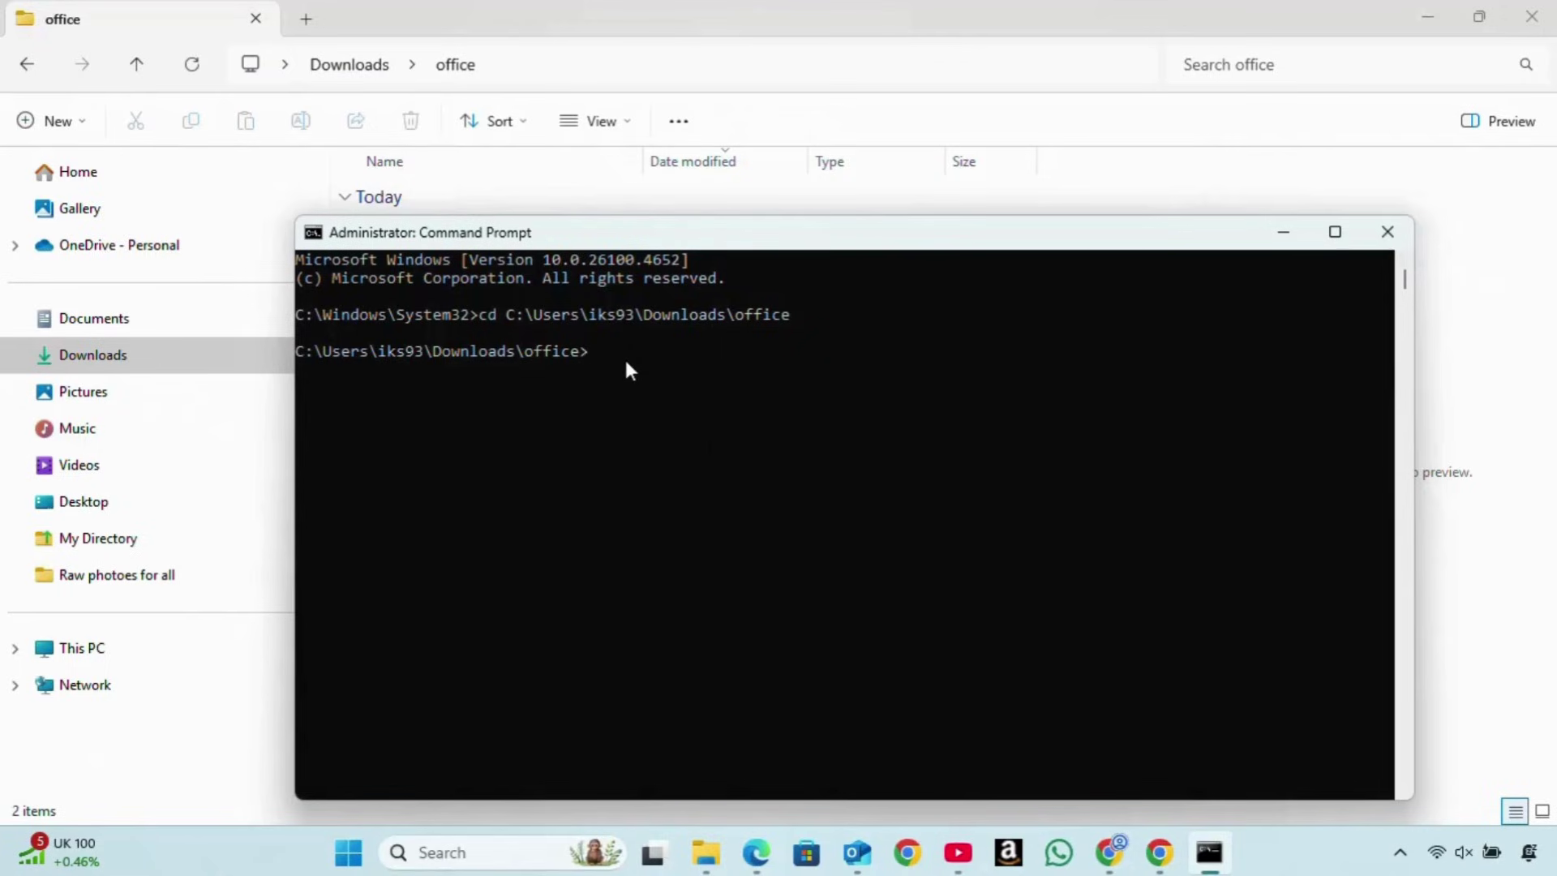
type("setup /configure configuration.xml")
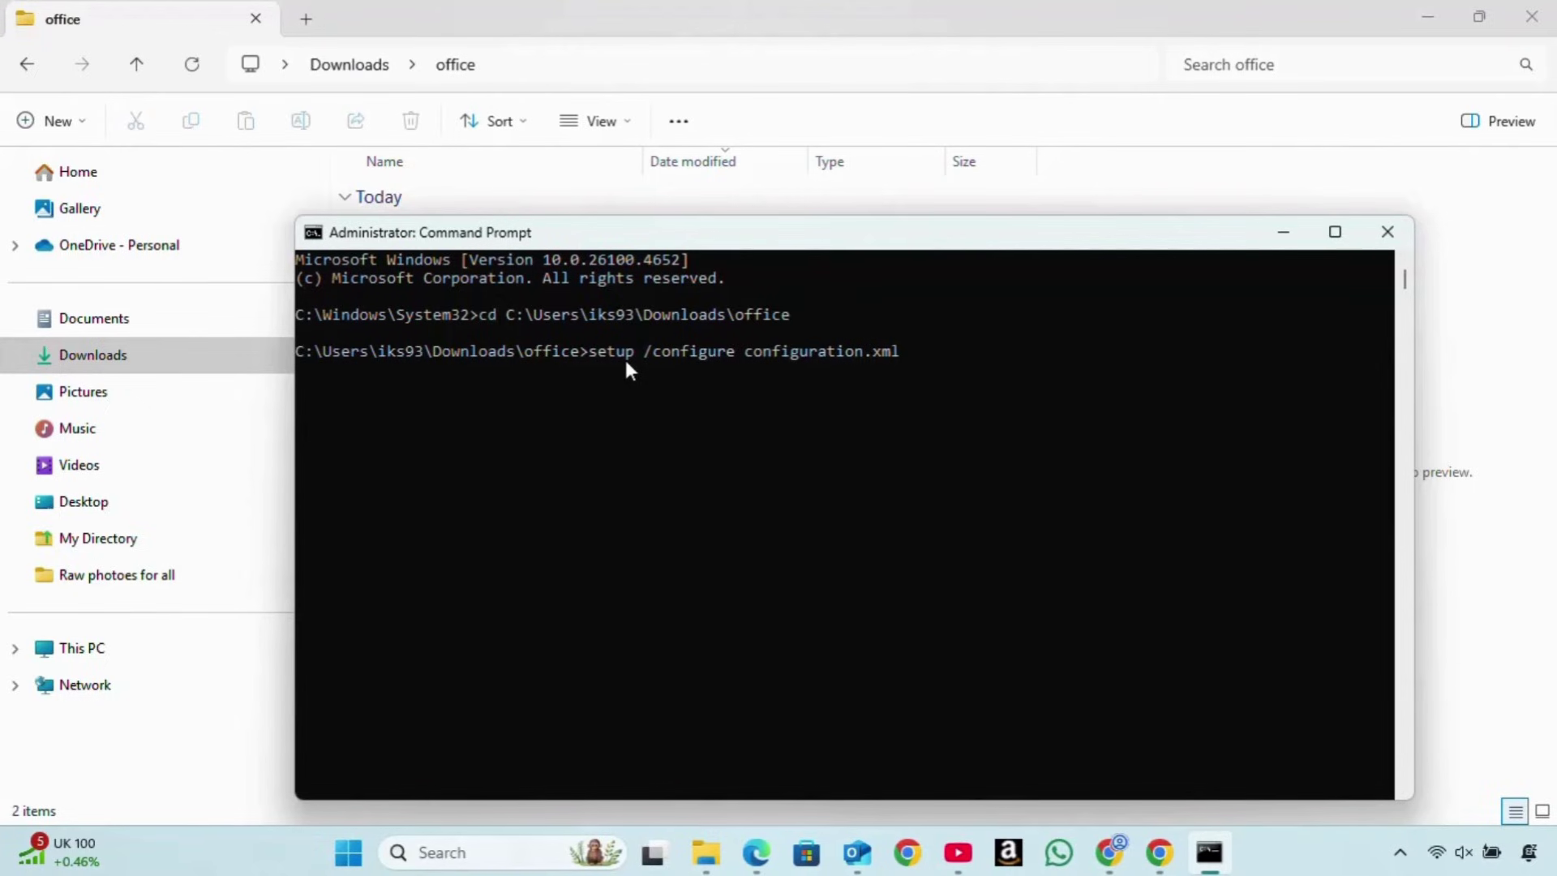
Run 'setup /configure configuration.xml' and close the 'You're all set!' dialog when installation finishes
key("Return")
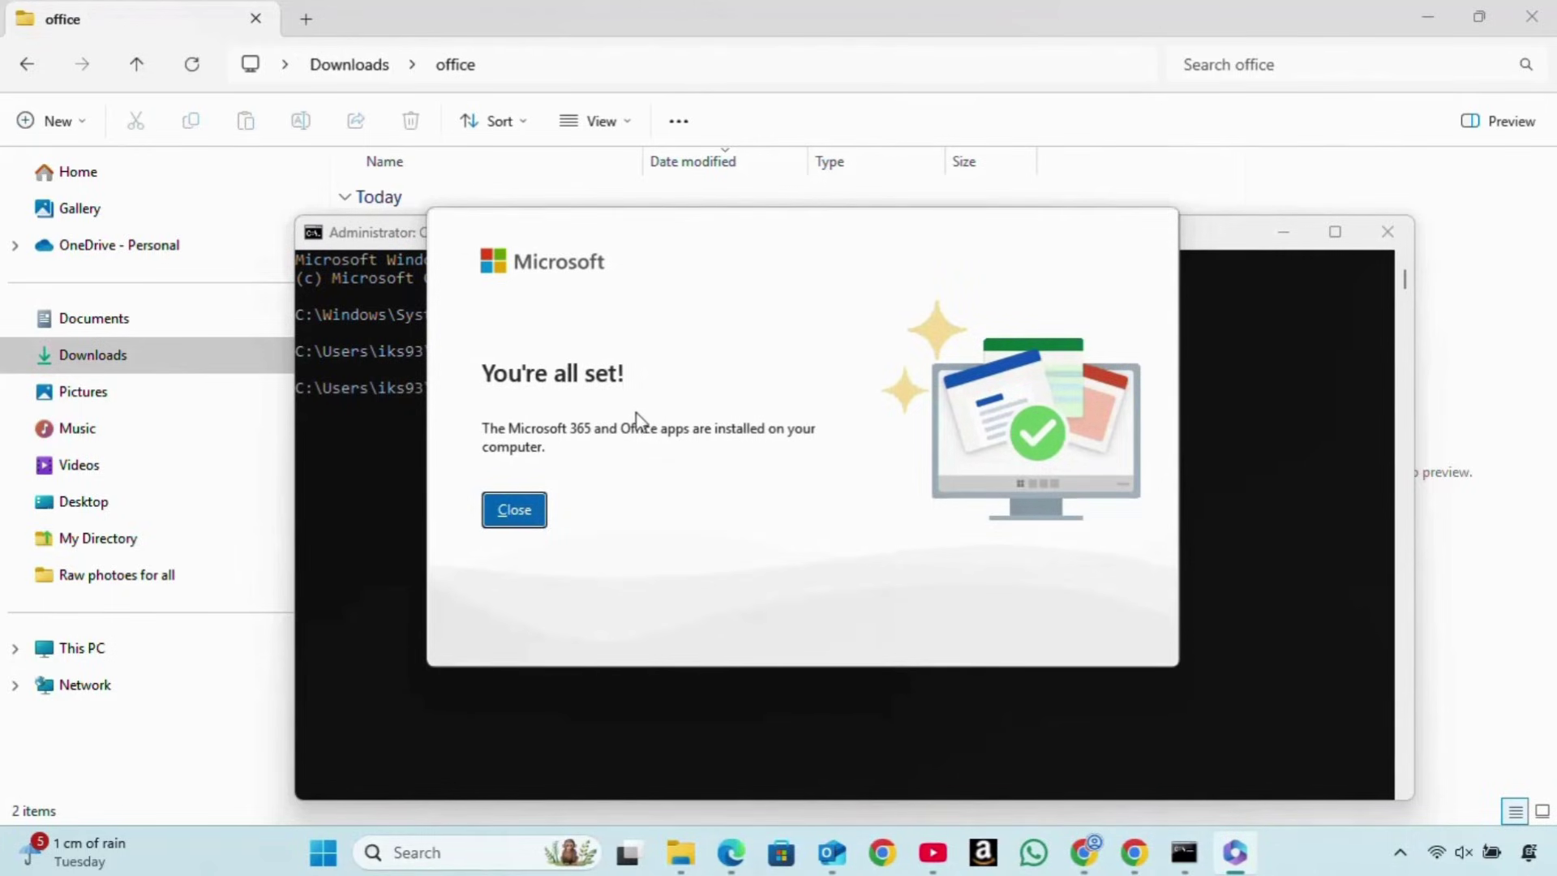
left_click(529, 511)
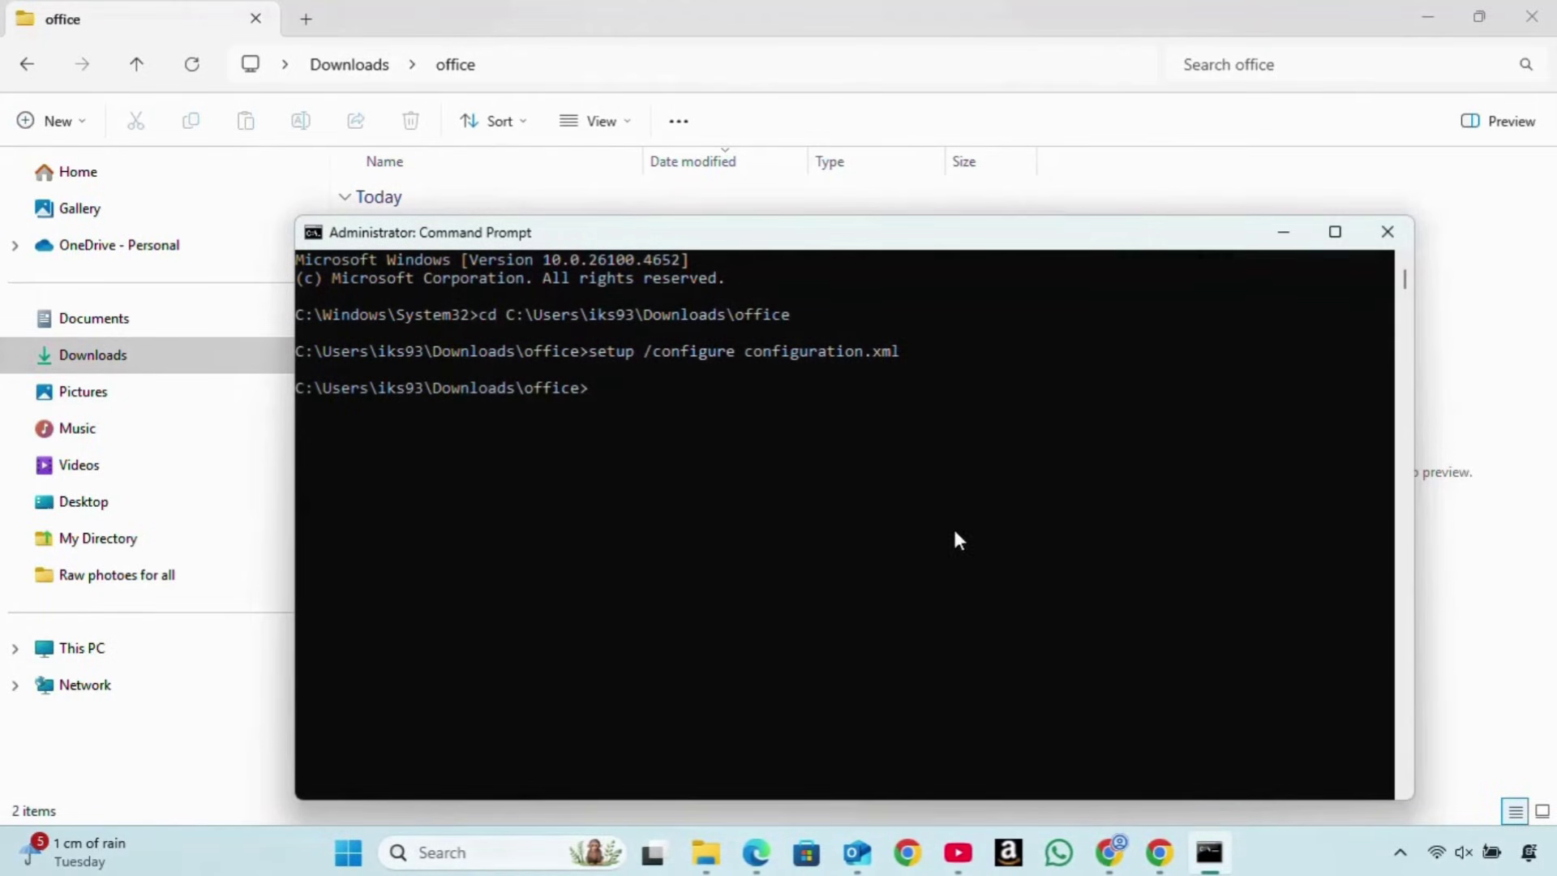
Minimize Command Prompt and Explorer, then create a default-named new Word document on the desktop
left_click(1282, 233)
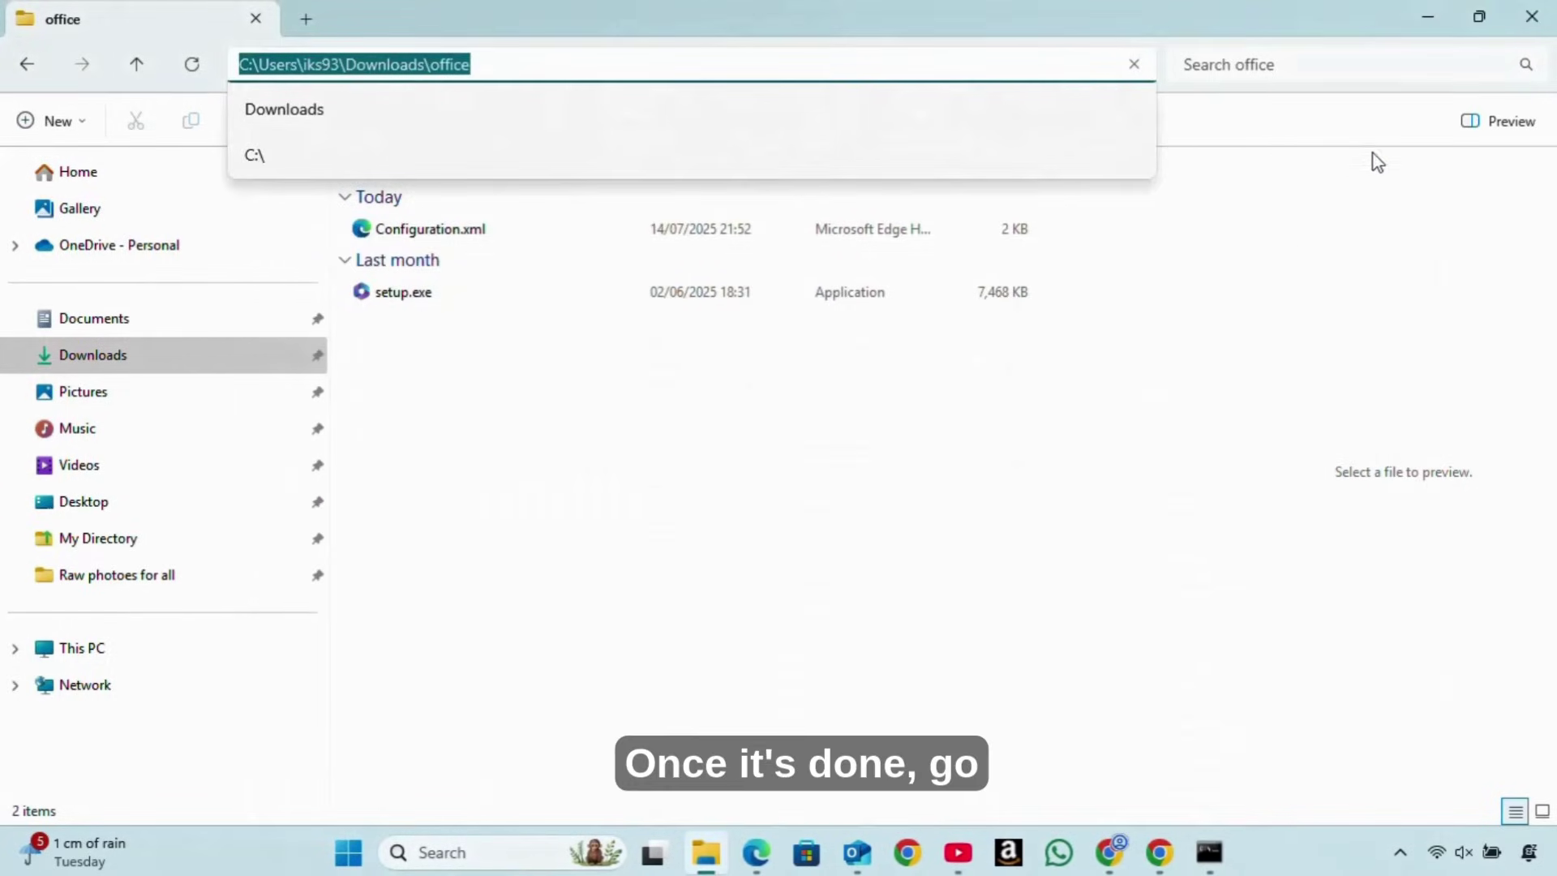
left_click(1419, 18)
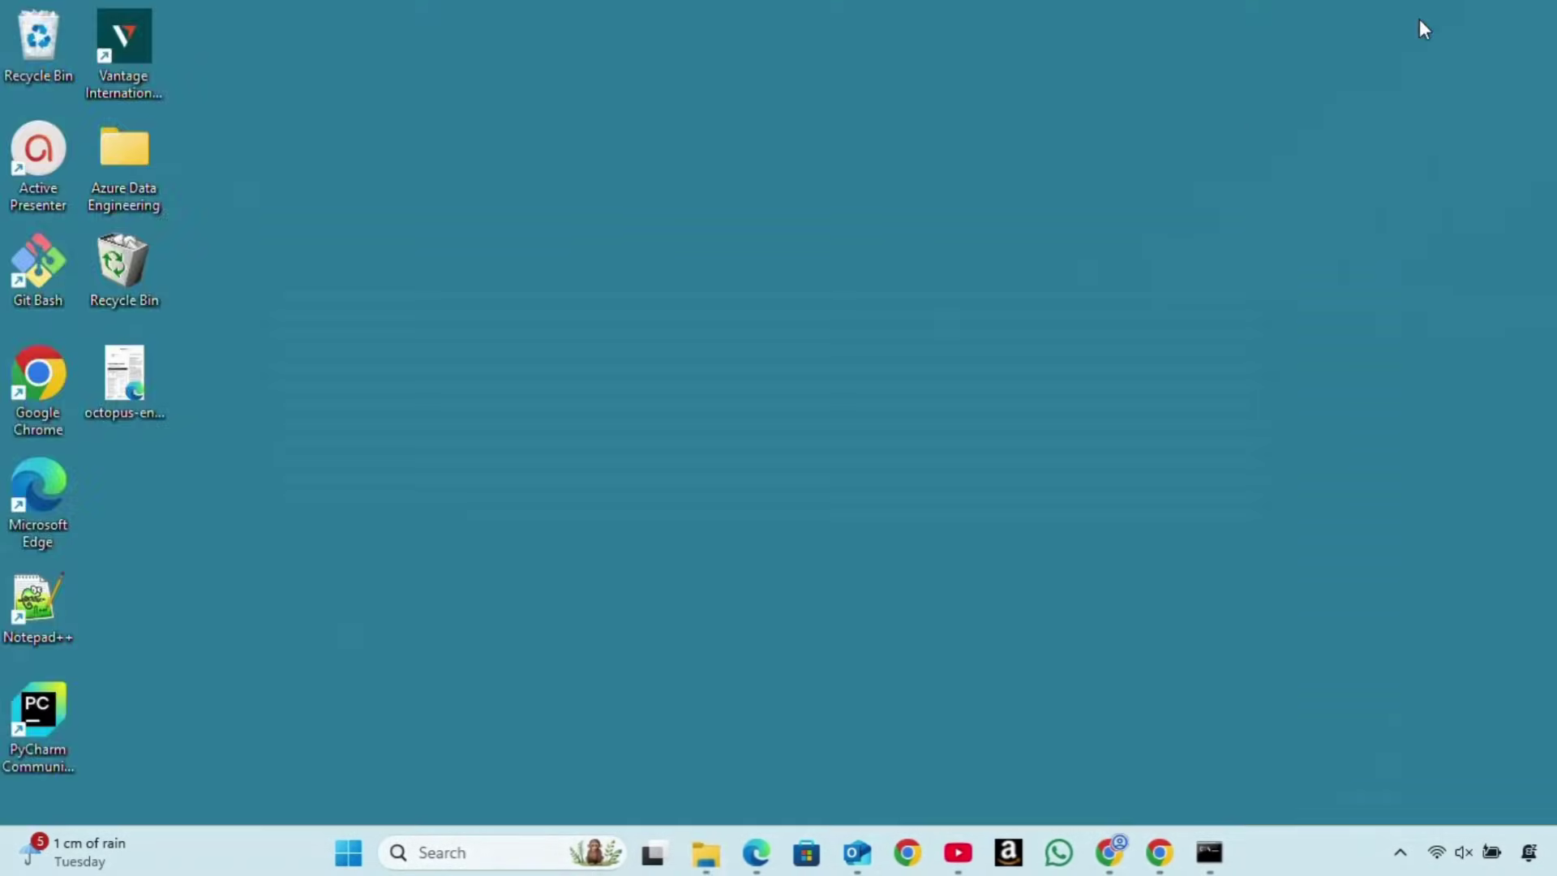
right_click(867, 253)
mouse_move(929, 432)
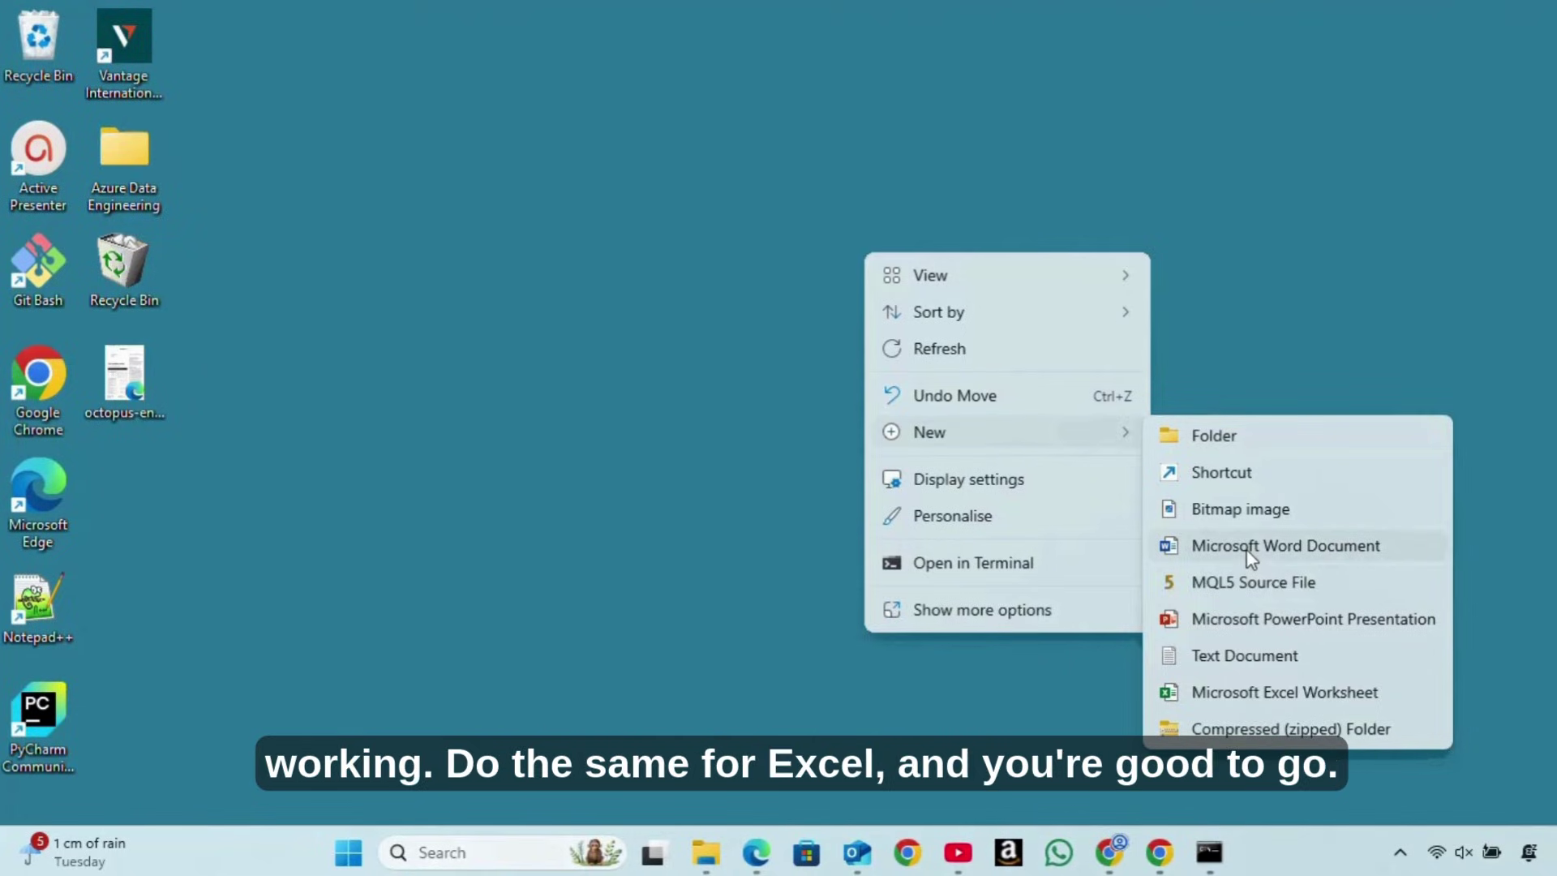
left_click(1227, 547)
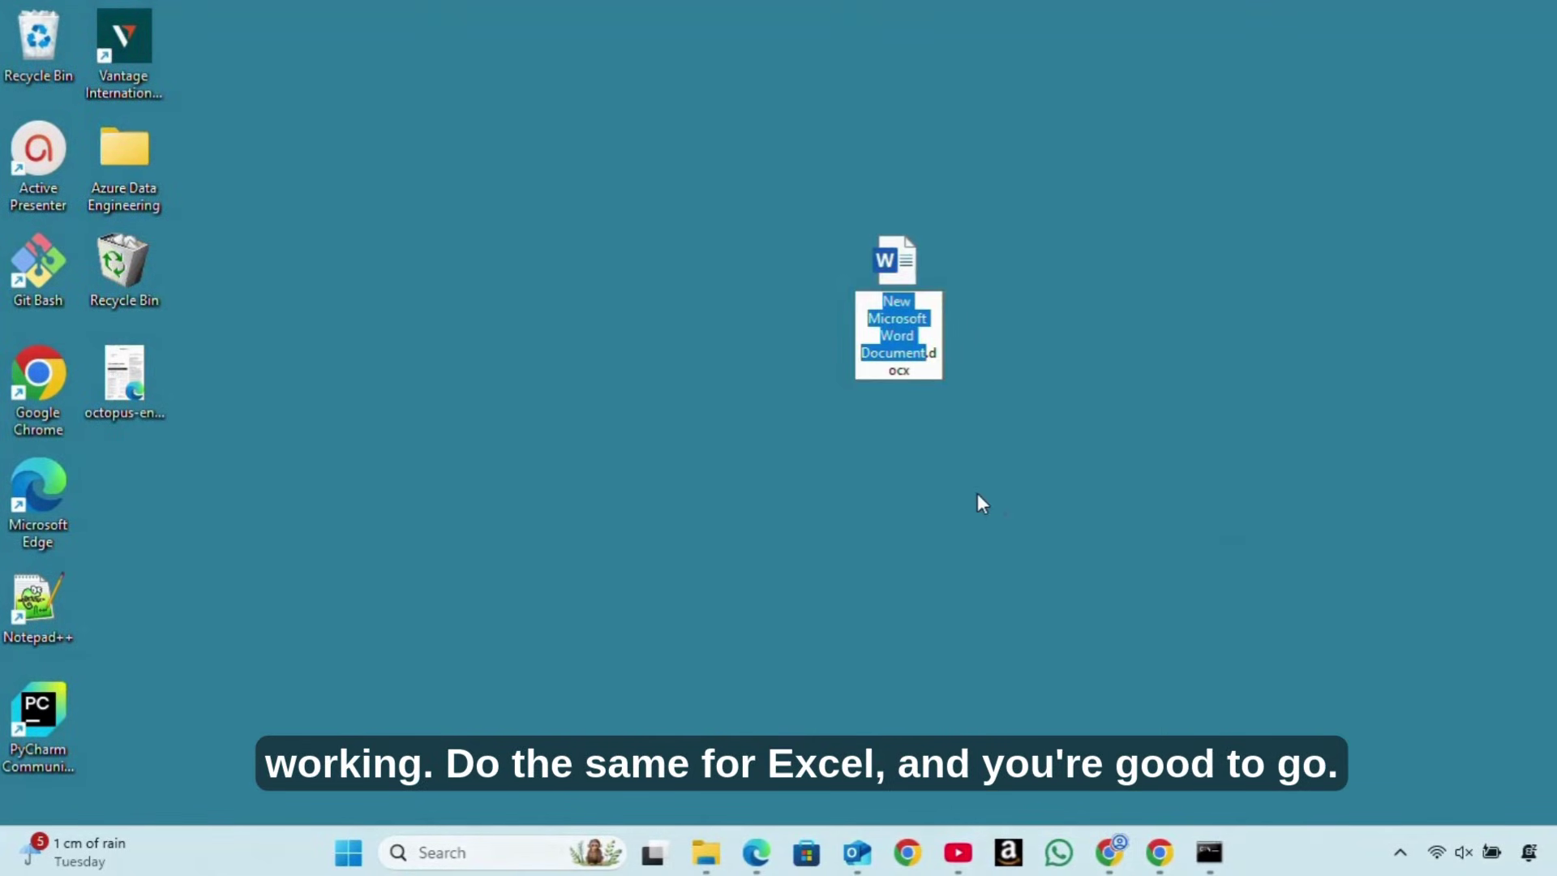
key("Return")
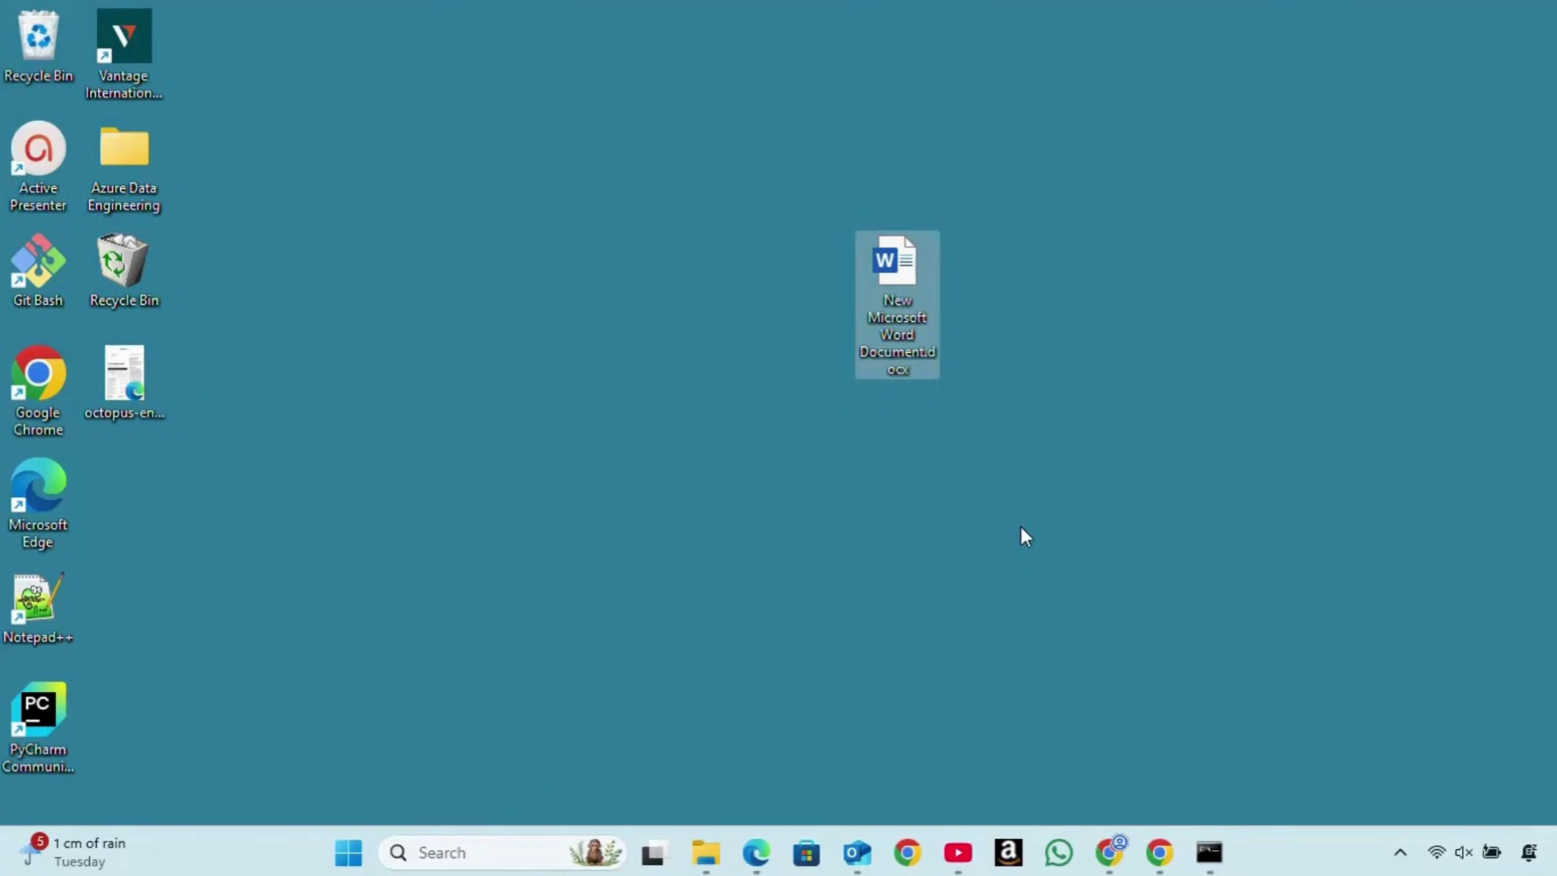
left_click(1045, 433)
Create a new Microsoft Excel Worksheet on the desktop with its default name
right_click(1023, 375)
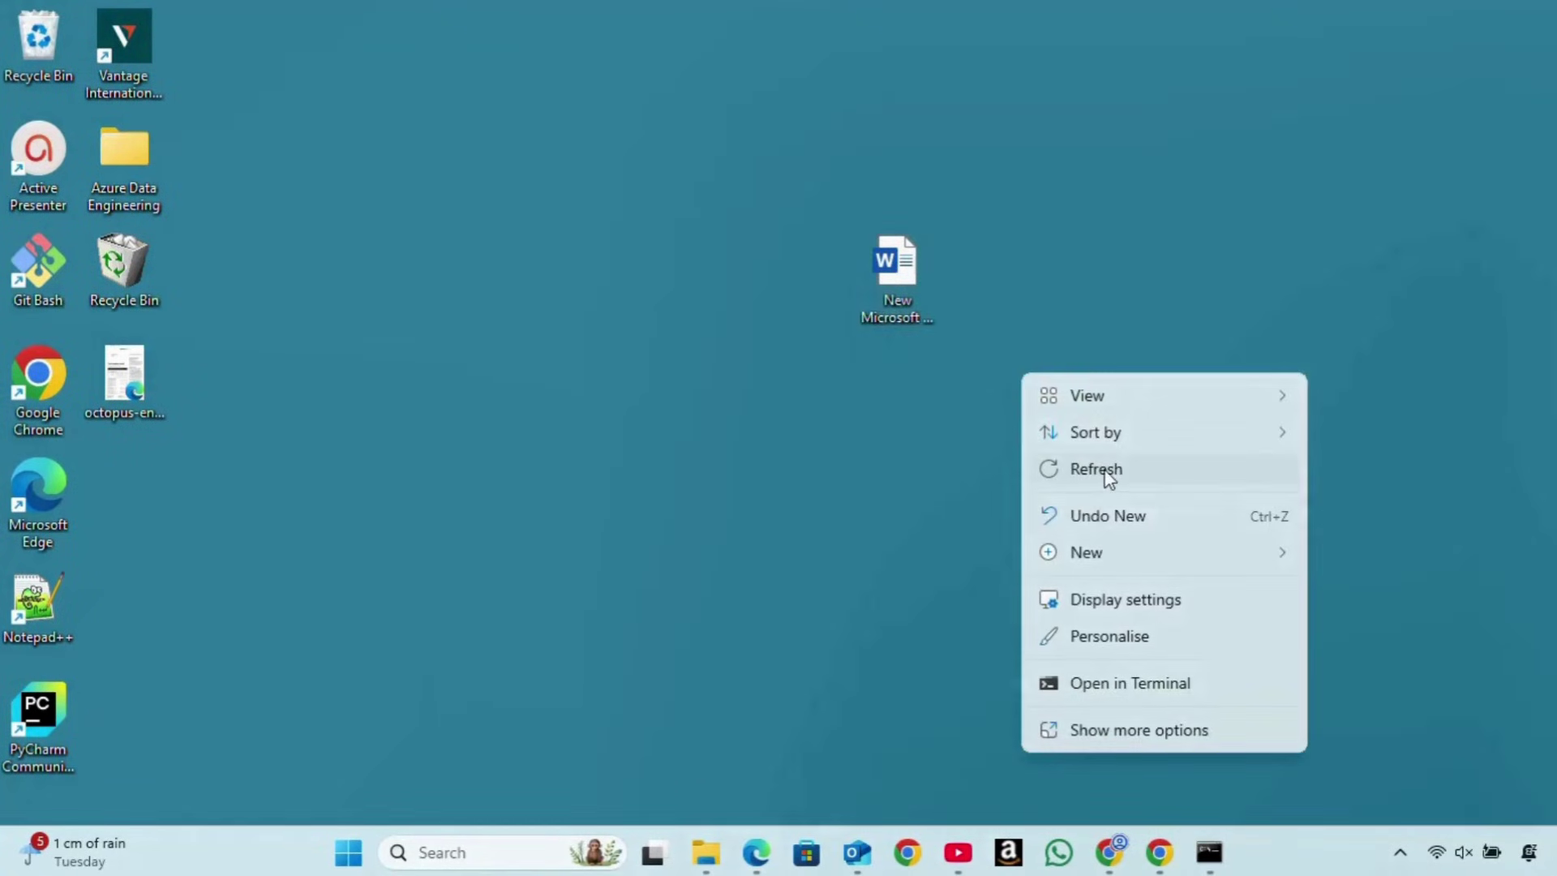
mouse_move(1086, 553)
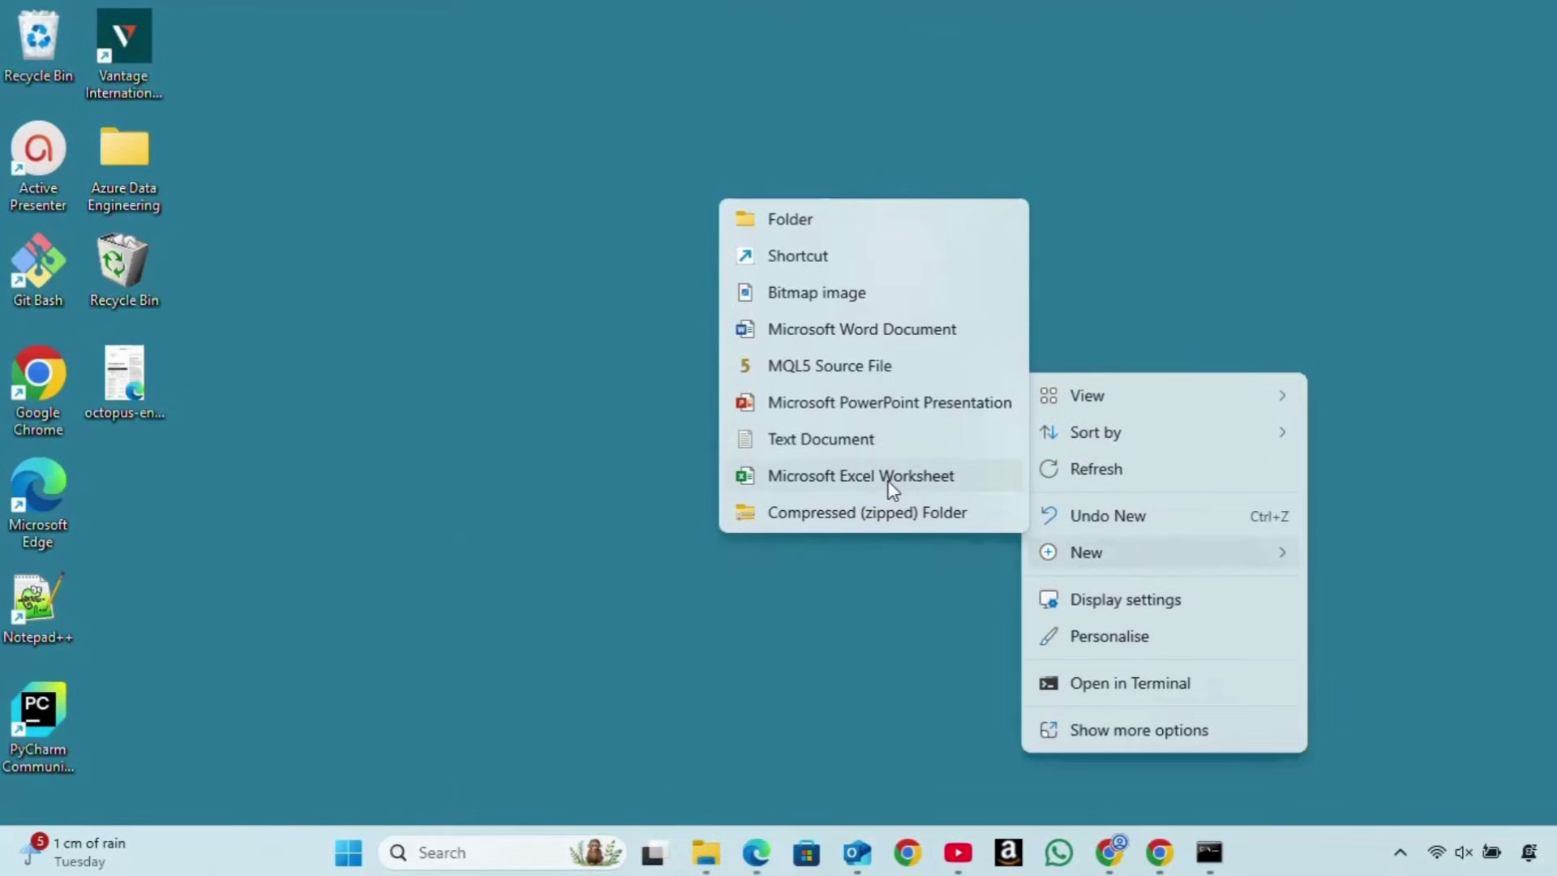
left_click(890, 485)
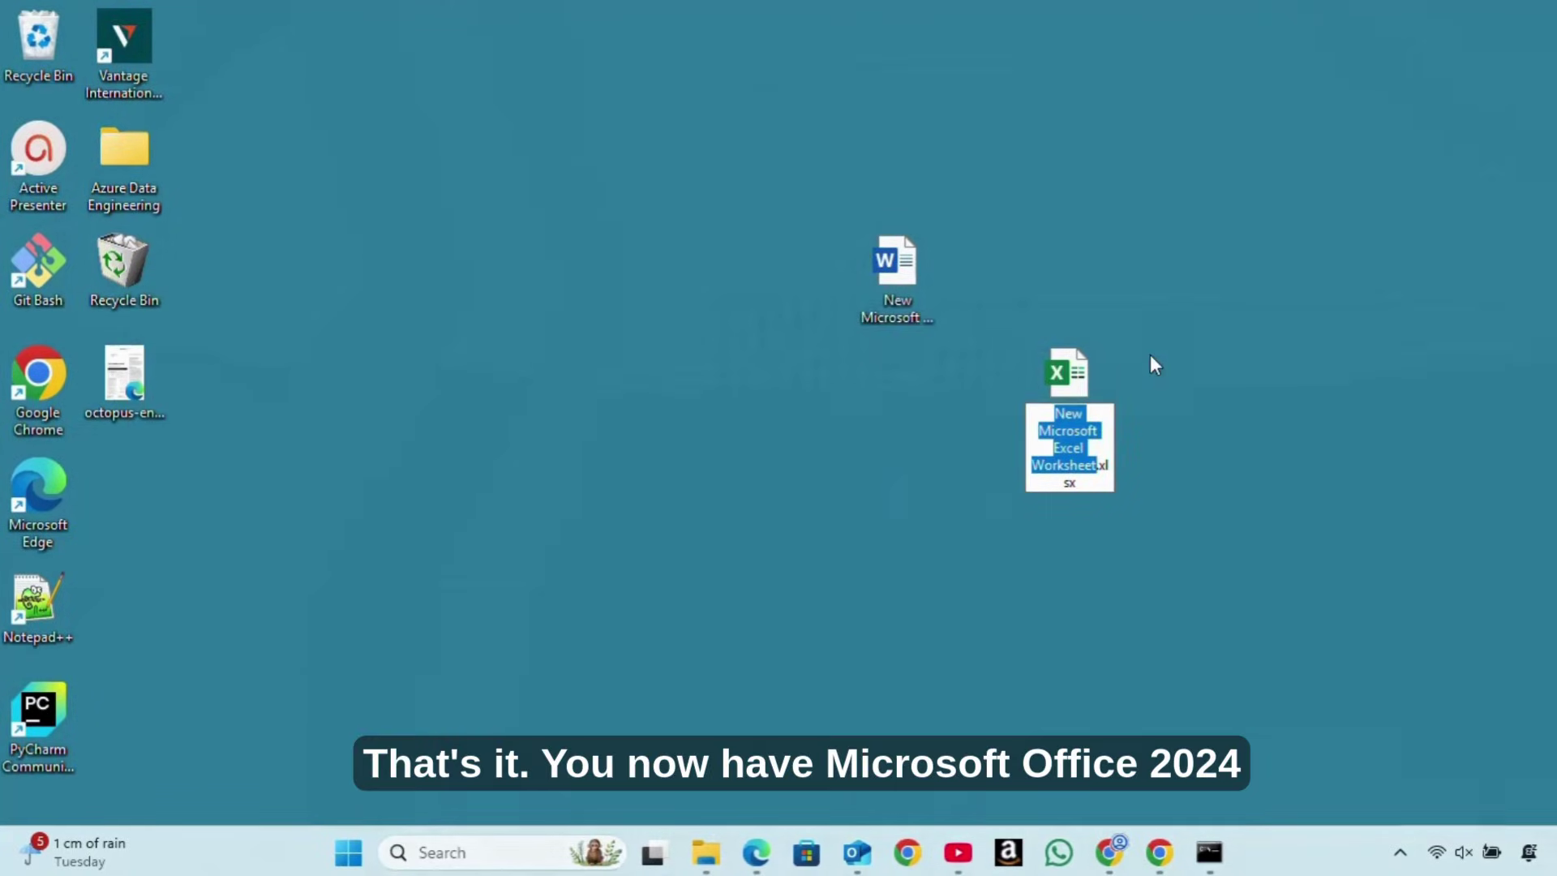
key("Return")
Drag the New Microsoft Excel Worksheet icon up beside the New Microsoft Word Document icon
mouse_move(1089, 371)
left_mouse_down()
mouse_move(1048, 249)
mouse_move(1037, 269)
left_mouse_up()
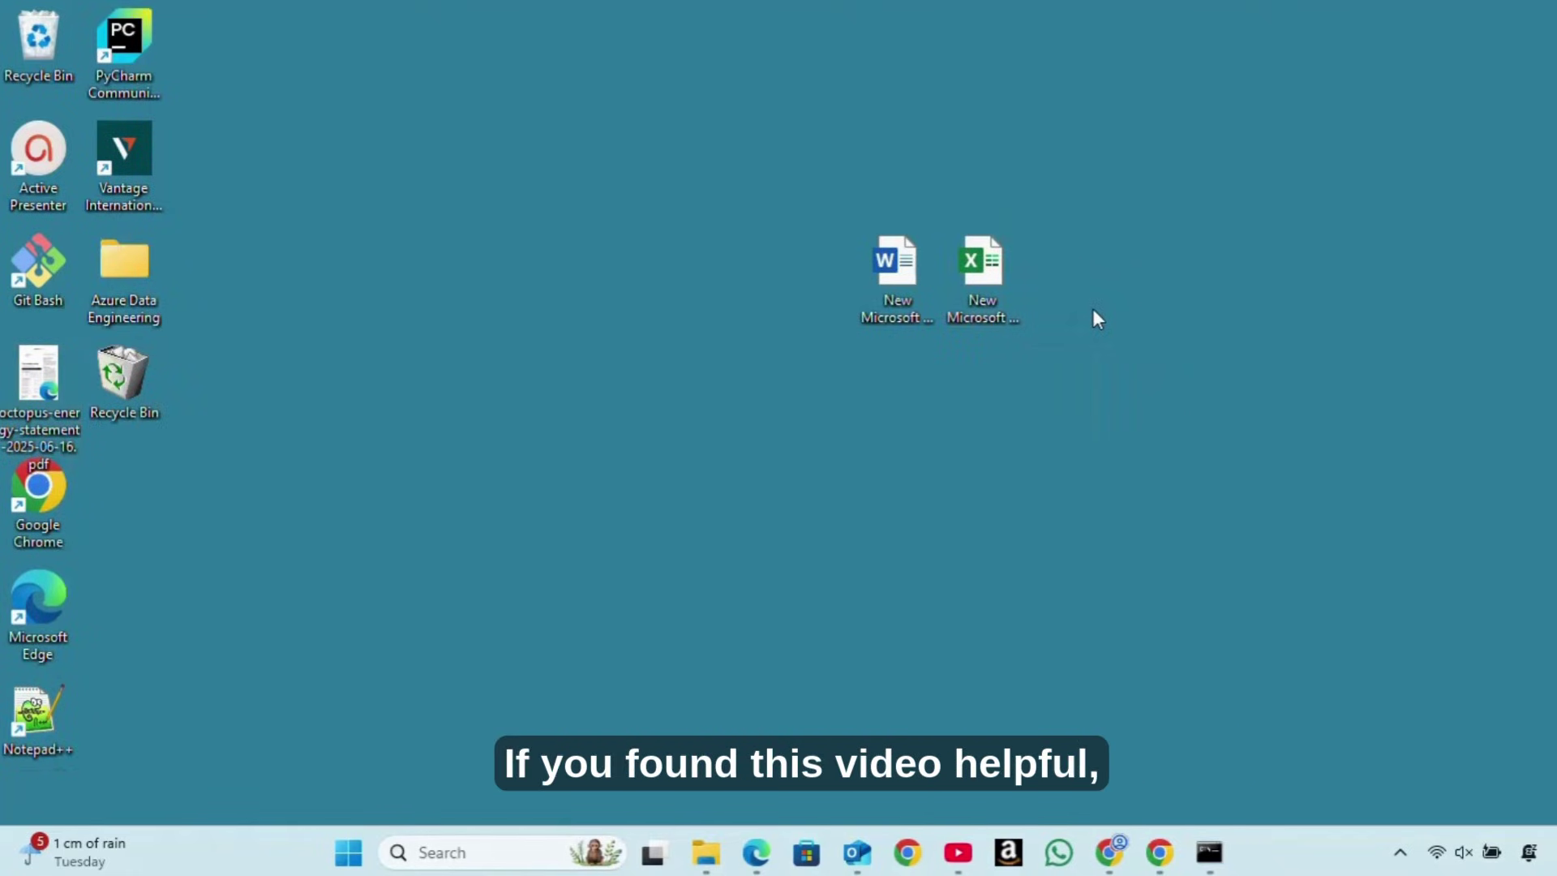